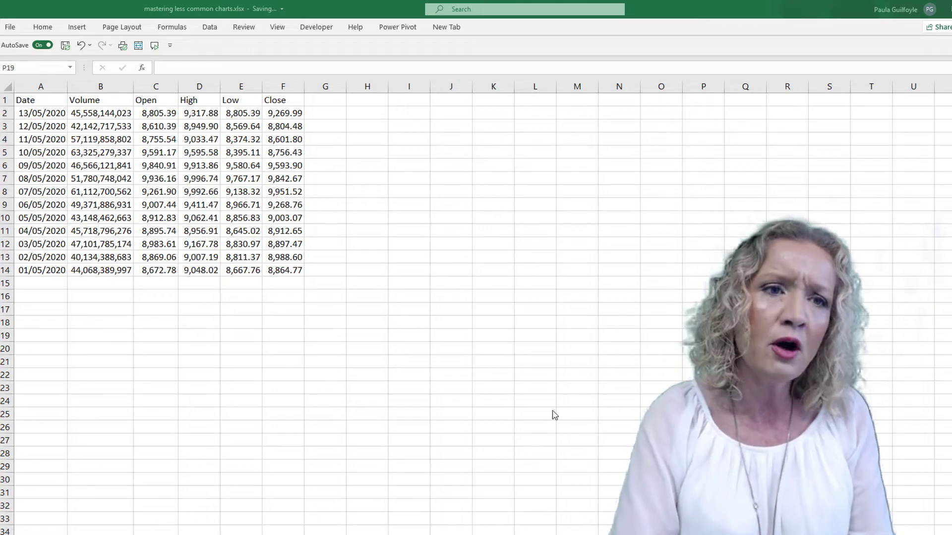
# Step: Try a High-Low-Close chart from the whole table A1:F14, dismissing the data-order warning
pyautogui.click(77, 28)
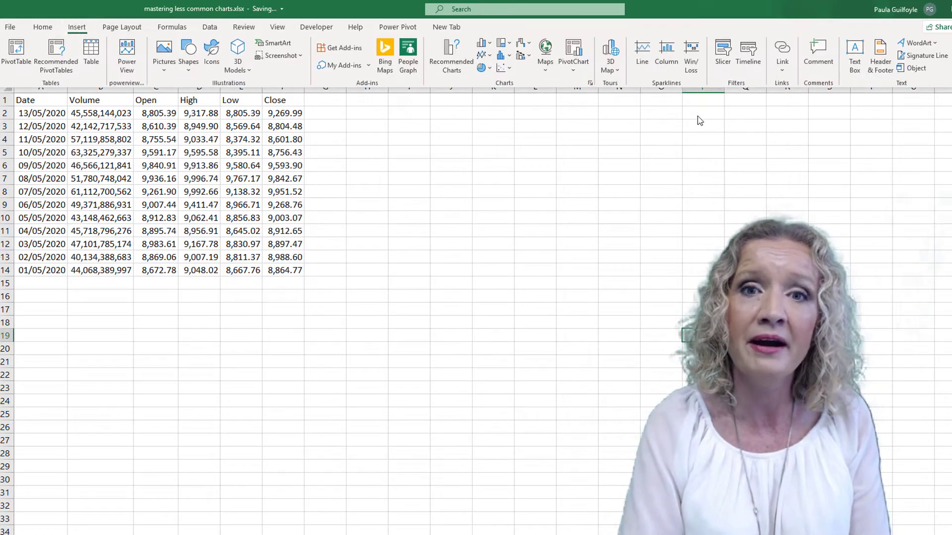
pyautogui.click(525, 44)
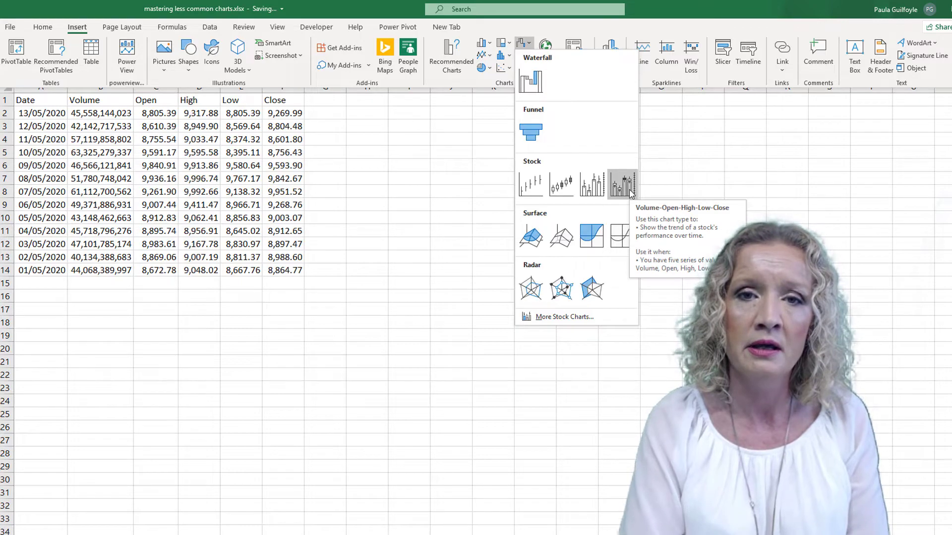
pyautogui.click(368, 165)
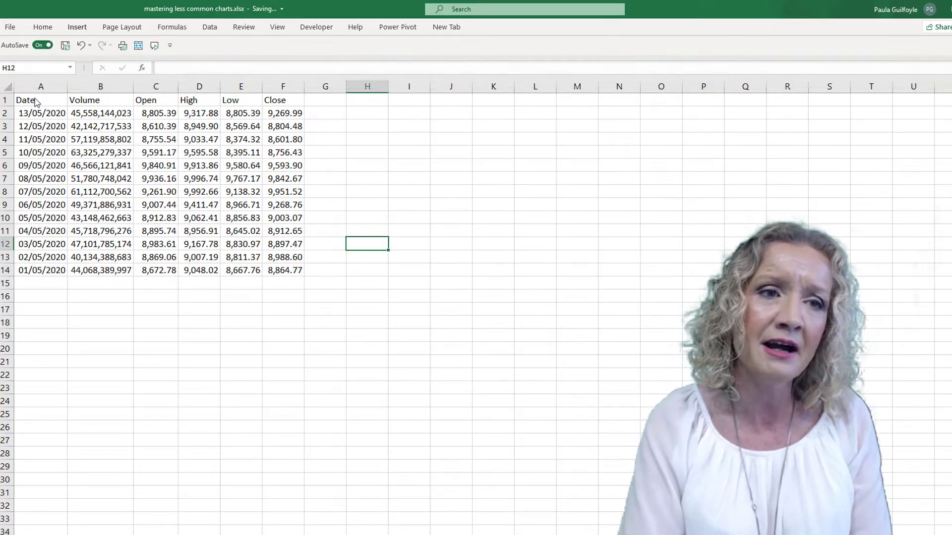
pyautogui.moveTo(31, 100); pyautogui.dragTo(287, 266)
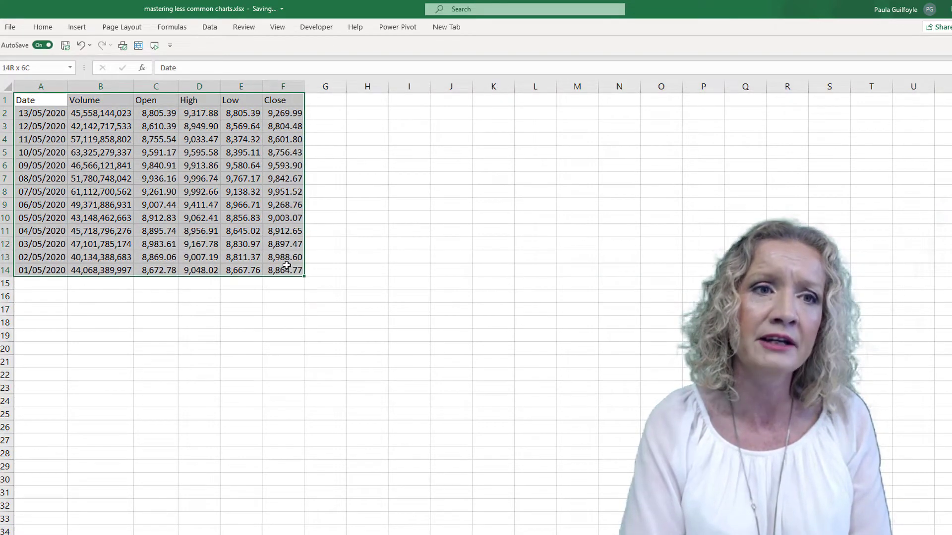
pyautogui.click(77, 27)
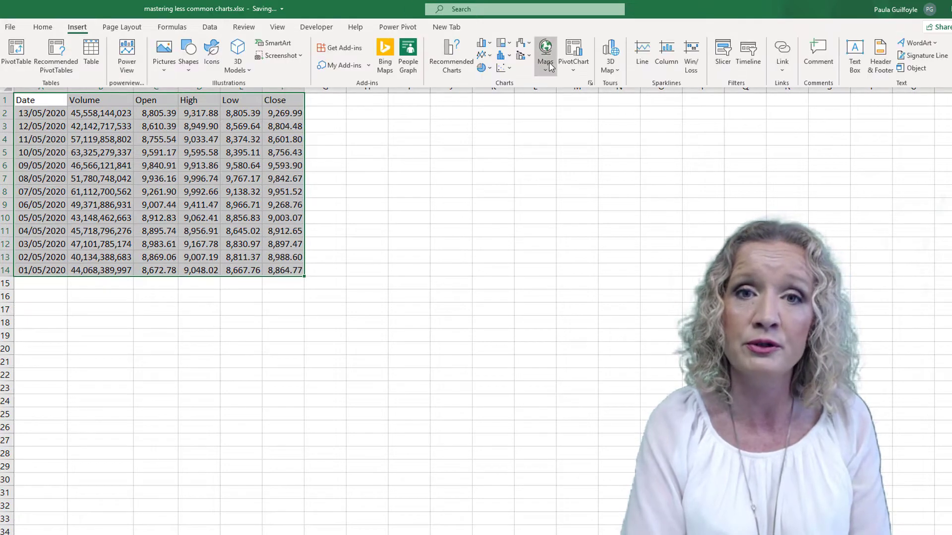
pyautogui.click(523, 42)
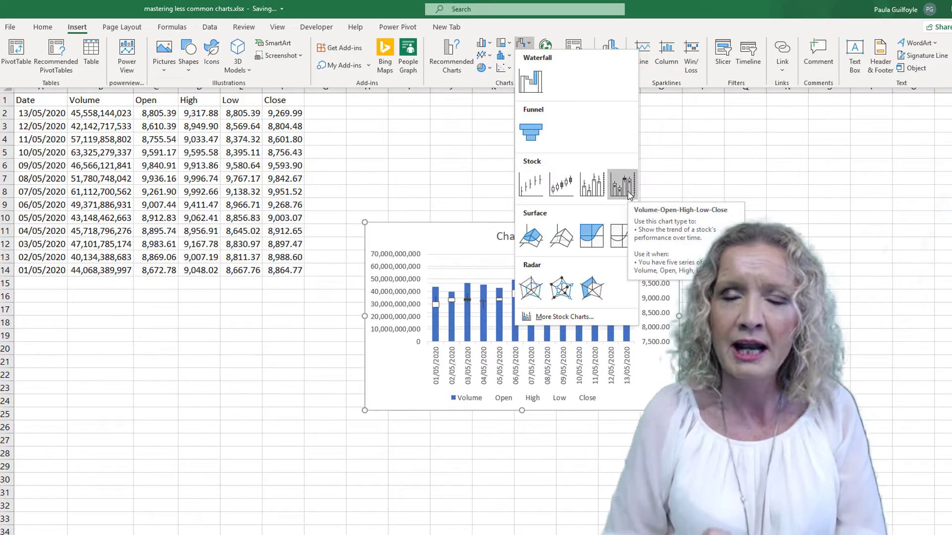
pyautogui.click(531, 183)
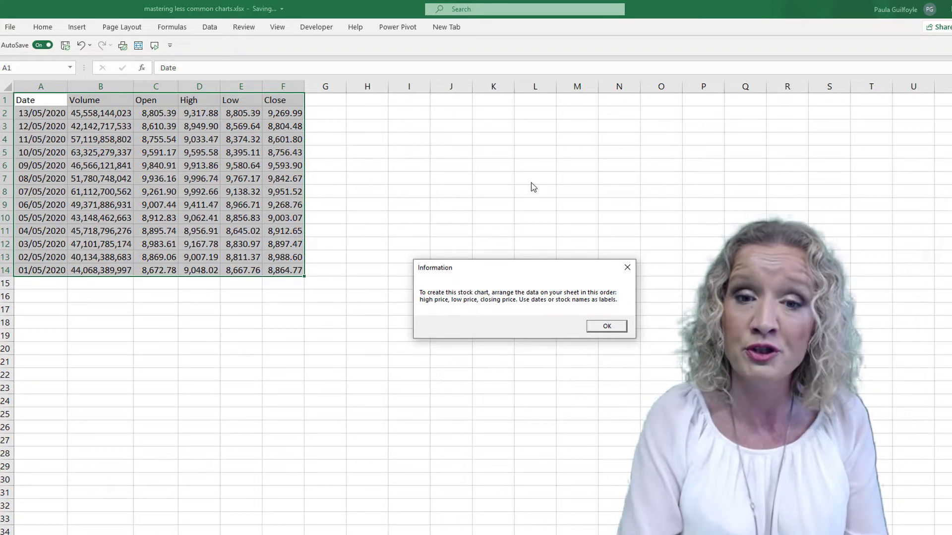
pyautogui.click(607, 326)
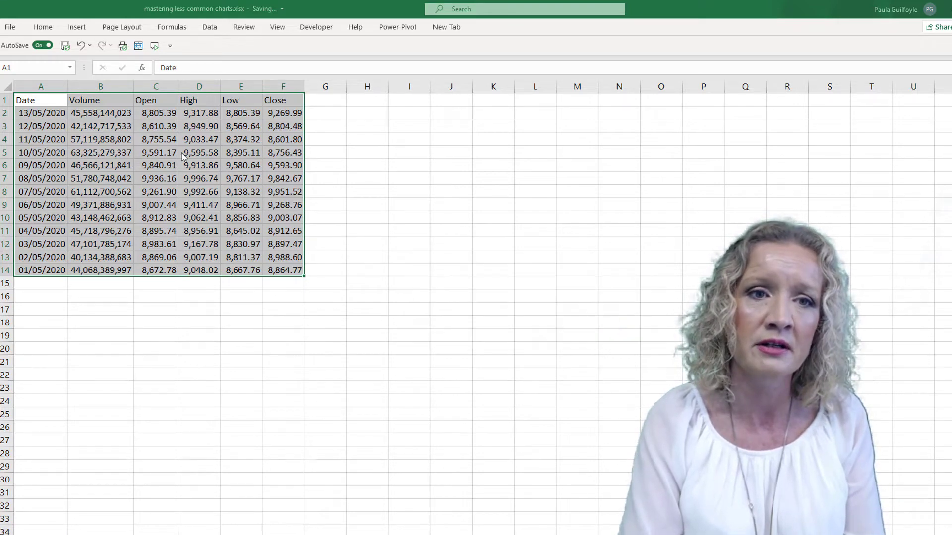
pyautogui.click(102, 123)
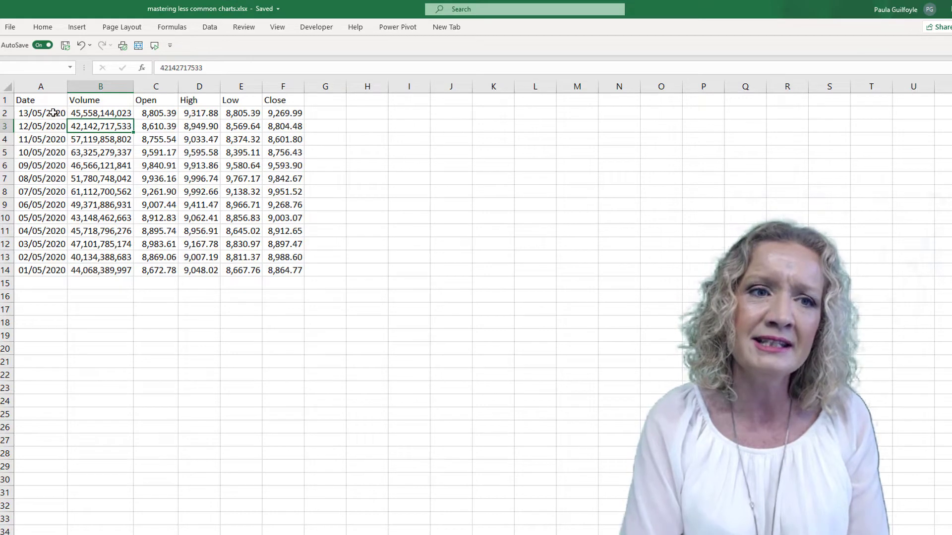
# Step: Reselect the table A1:F14 and review the stock chart gallery again without choosing
pyautogui.moveTo(47, 102); pyautogui.dragTo(274, 266)
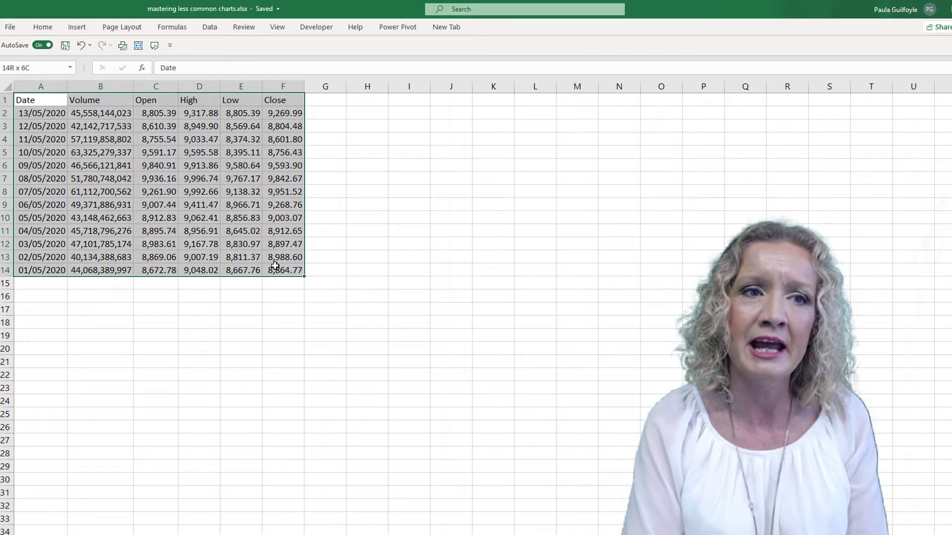
pyautogui.click(74, 28)
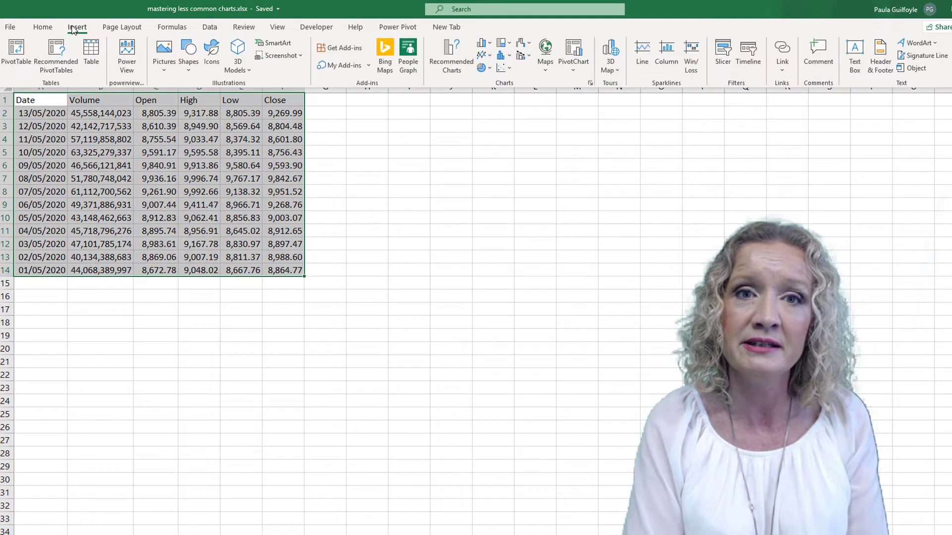
pyautogui.click(529, 49)
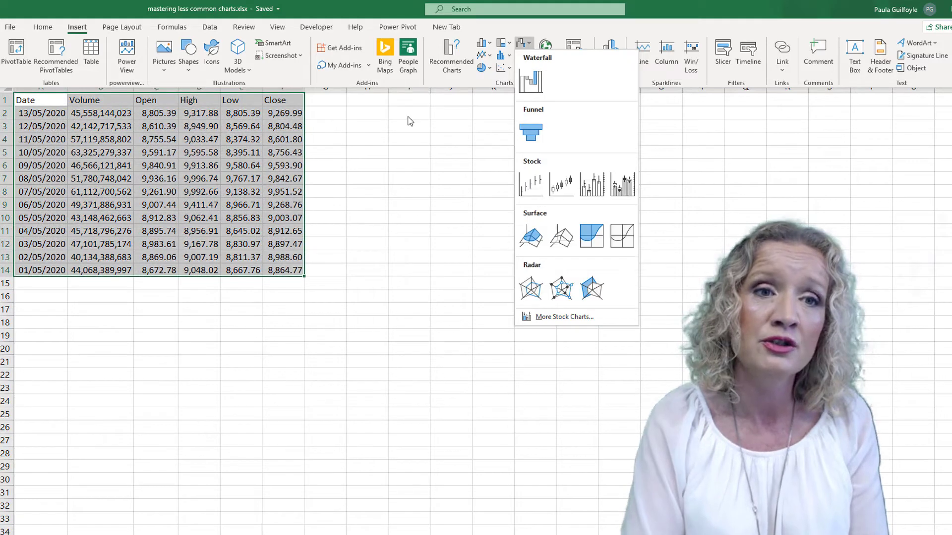
pyautogui.press('Escape')
pyautogui.press('Escape')
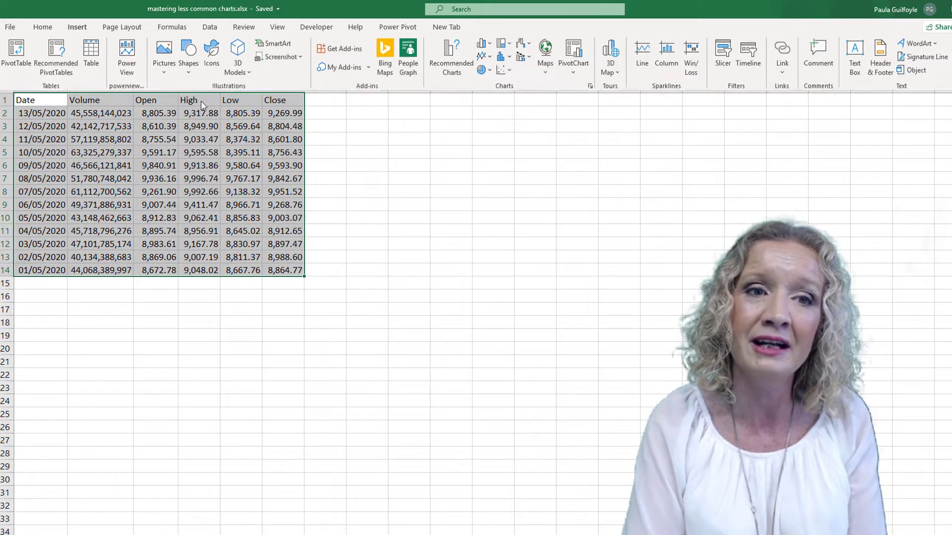
# Step: Insert a High-Low-Close stock chart from D1:F14 plus the Date column
pyautogui.moveTo(201, 101); pyautogui.dragTo(280, 281)
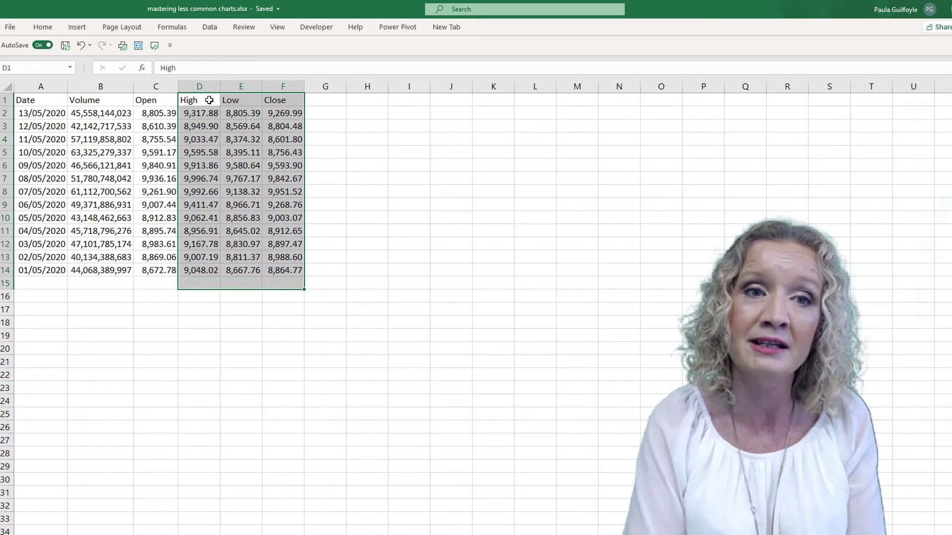
pyautogui.moveTo(203, 100); pyautogui.dragTo(282, 265)
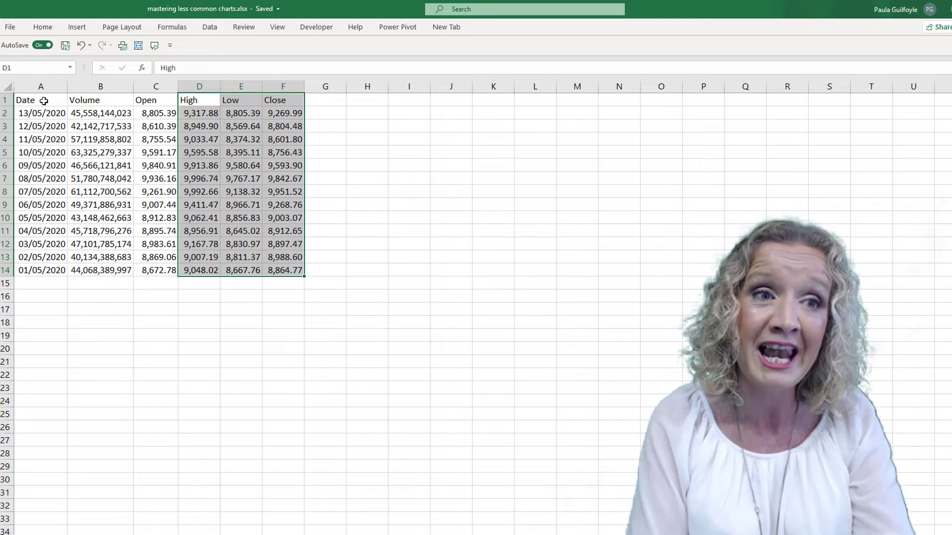
pyautogui.moveTo(43, 101); pyautogui.dragTo(47, 265)
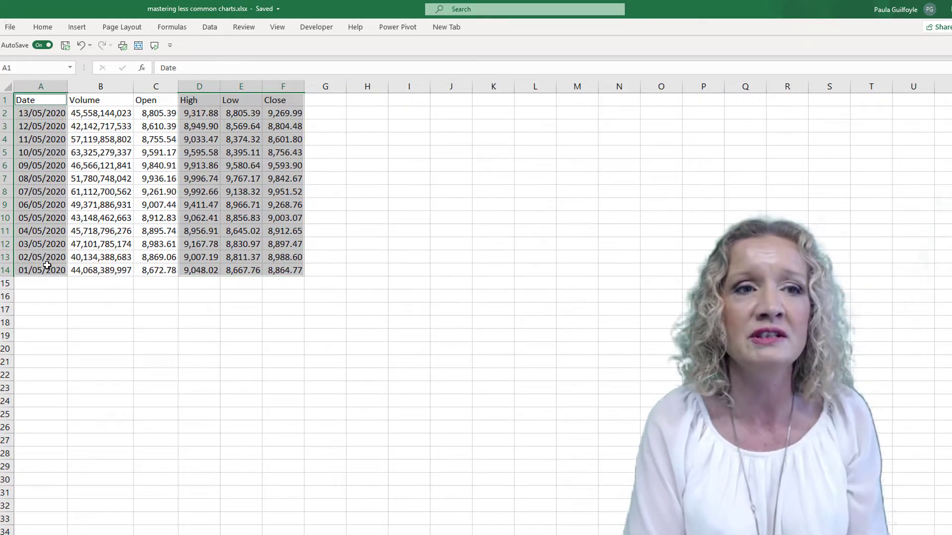
pyautogui.click(77, 29)
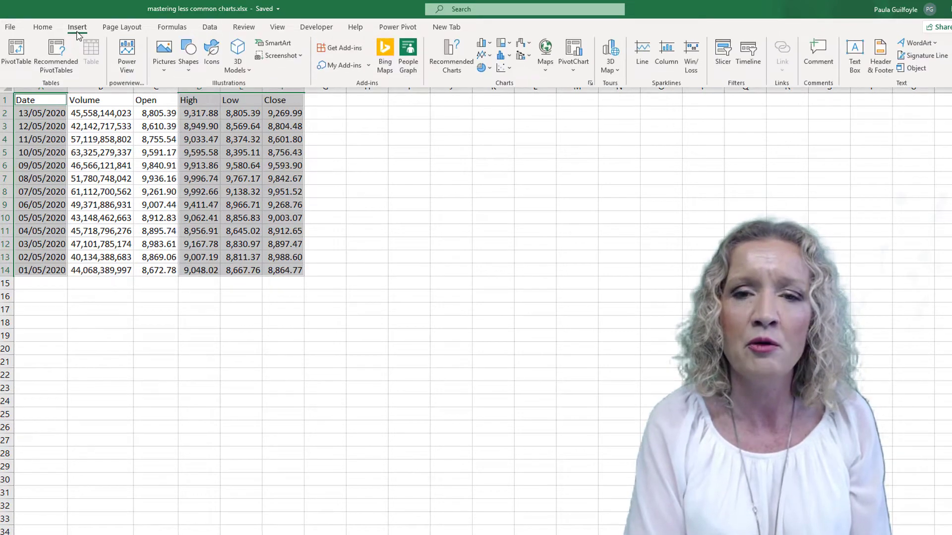
pyautogui.click(529, 48)
pyautogui.click(528, 185)
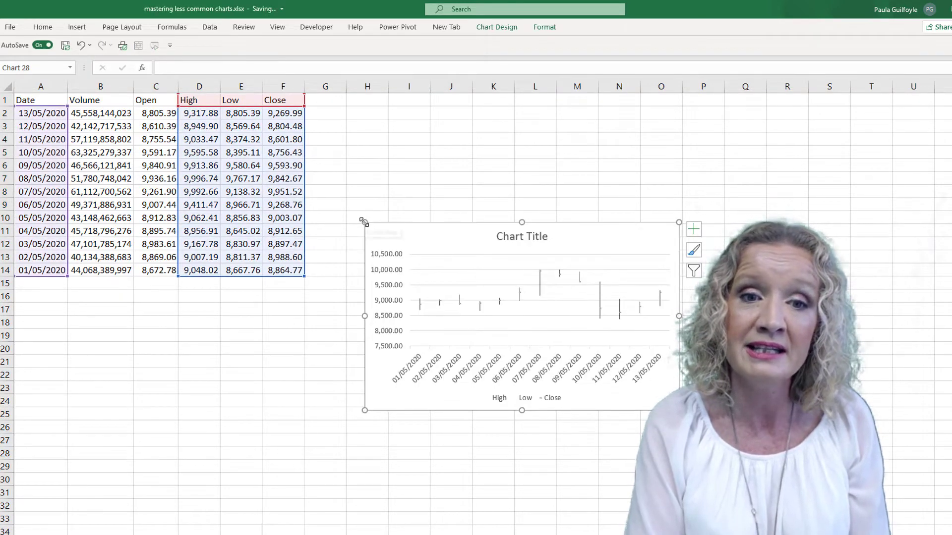
# Step: Enlarge the HLC chart up and left across columns H to O, then select its Close series
pyautogui.moveTo(367, 222); pyautogui.dragTo(323, 103)
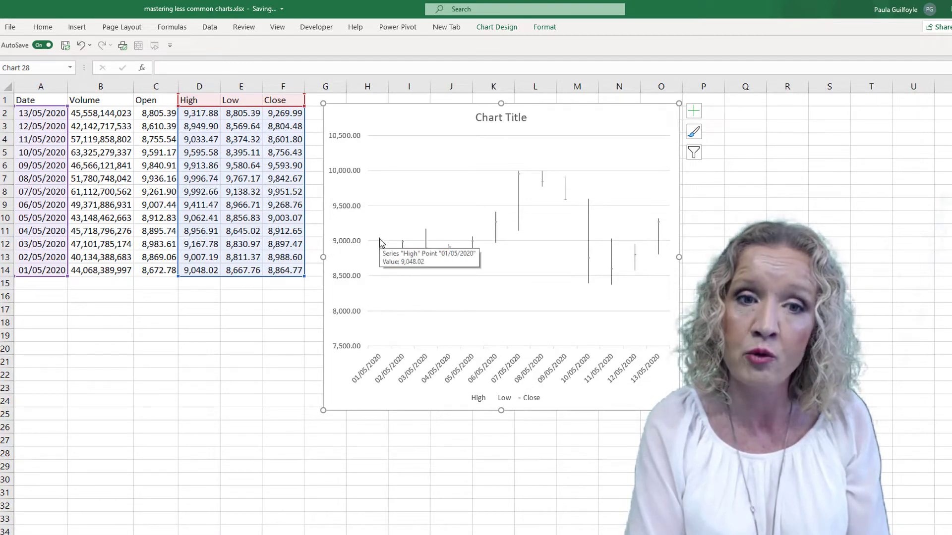
pyautogui.moveTo(381, 269)
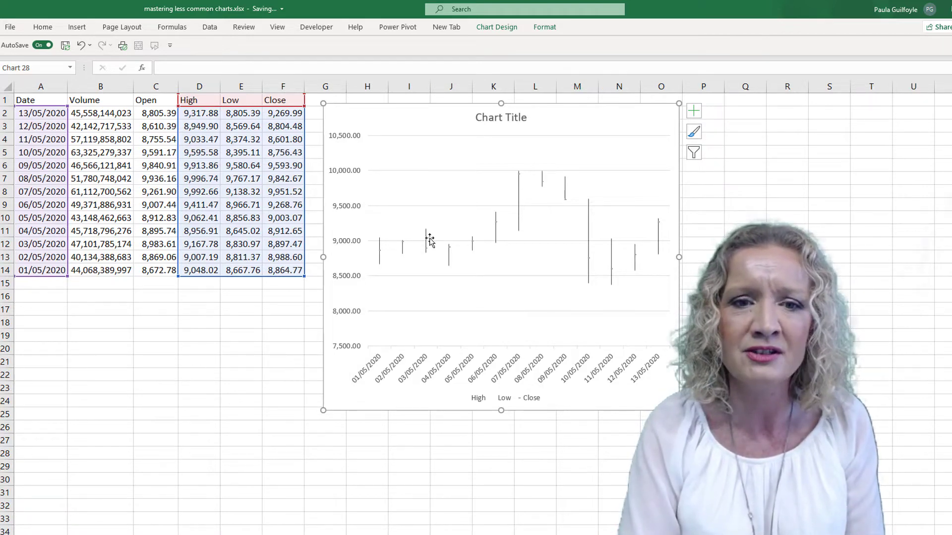
pyautogui.click(382, 254)
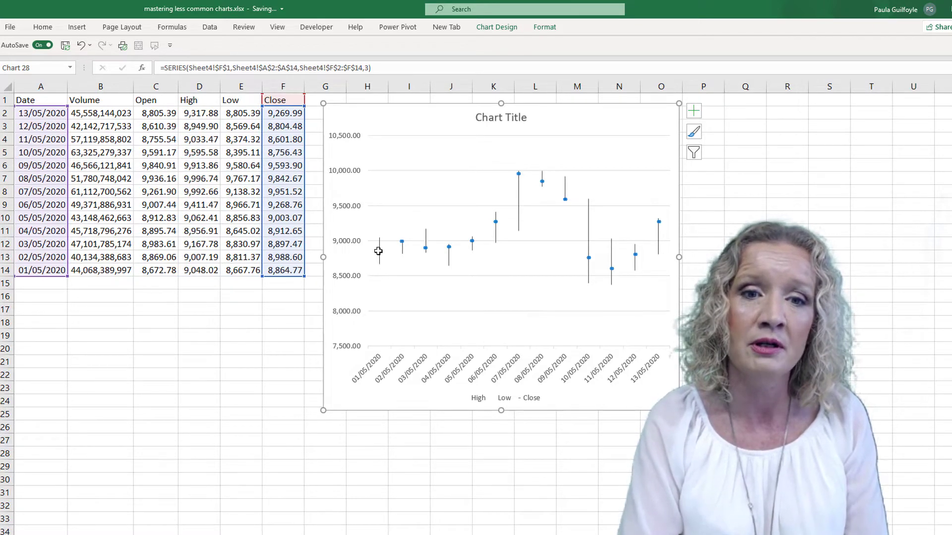
# Step: Change the marker shape of the Close series in Format Data Series
pyautogui.rightClick(378, 251)
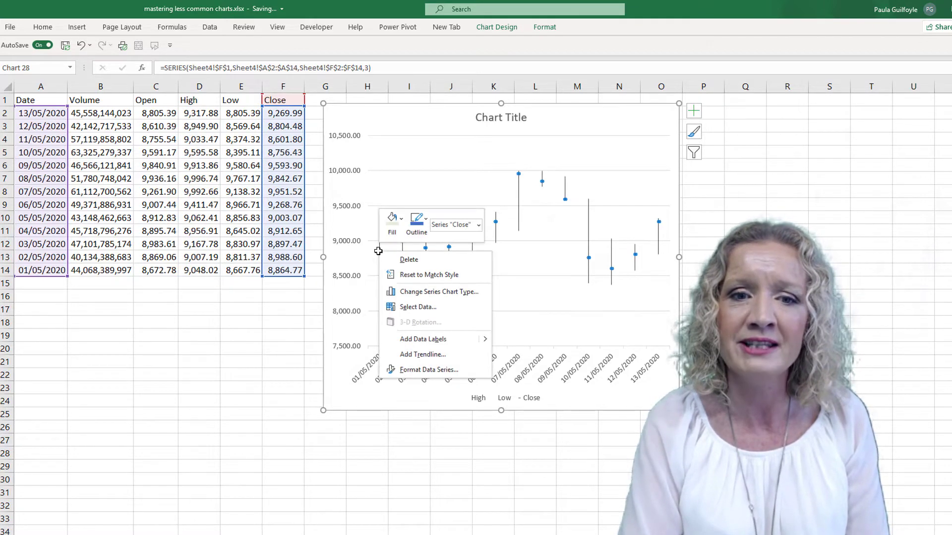
pyautogui.click(415, 376)
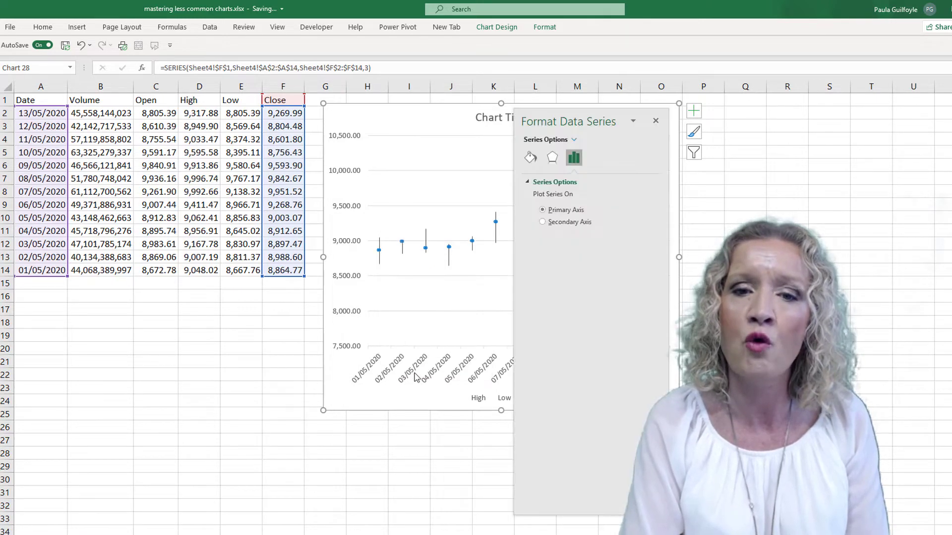
pyautogui.click(530, 159)
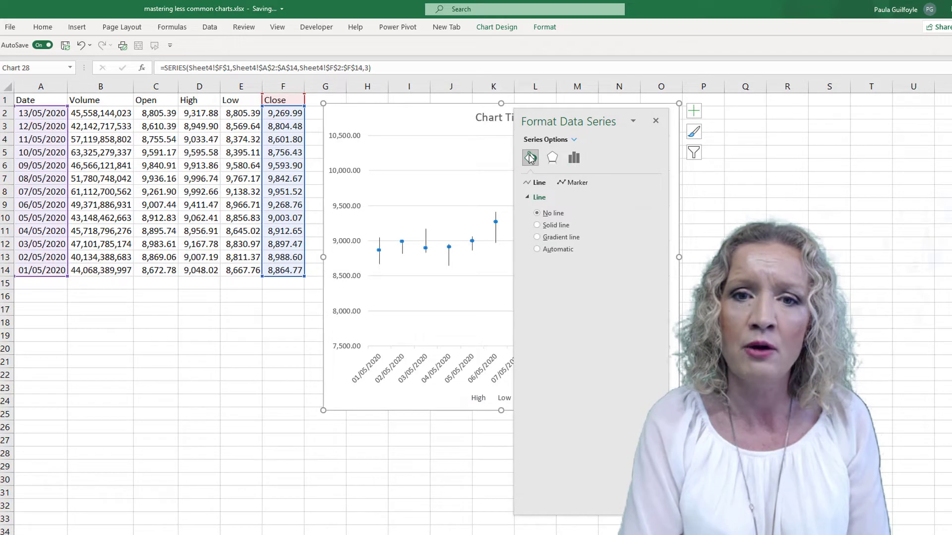
pyautogui.click(573, 185)
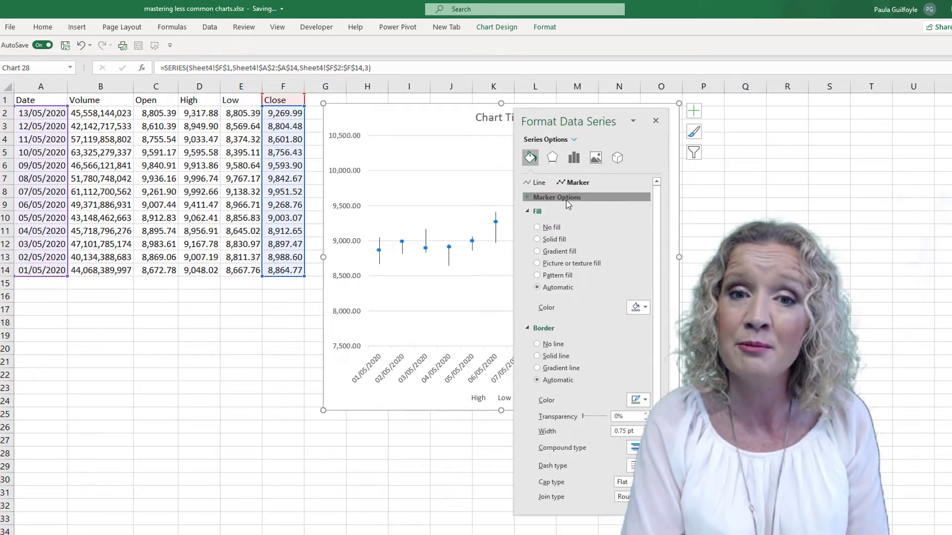
pyautogui.click(567, 199)
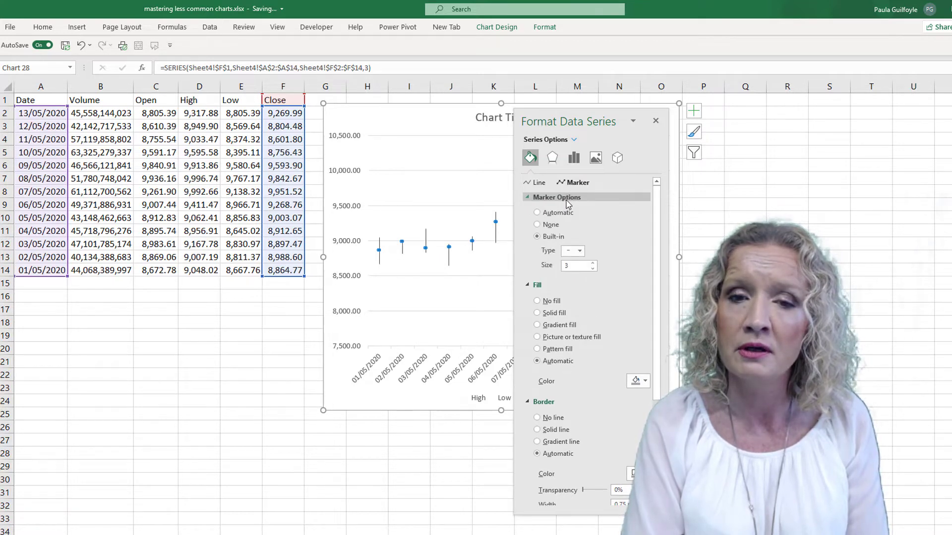
pyautogui.click(579, 251)
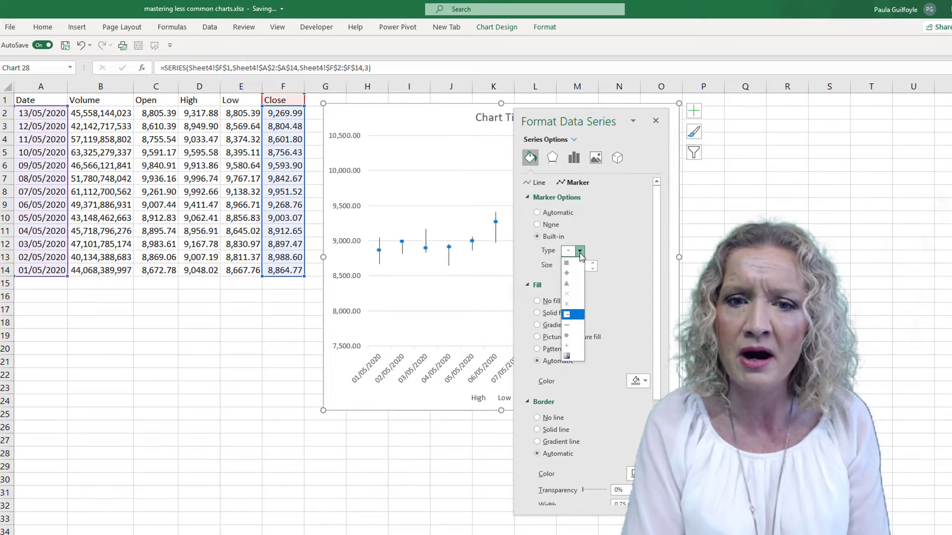
pyautogui.click(571, 273)
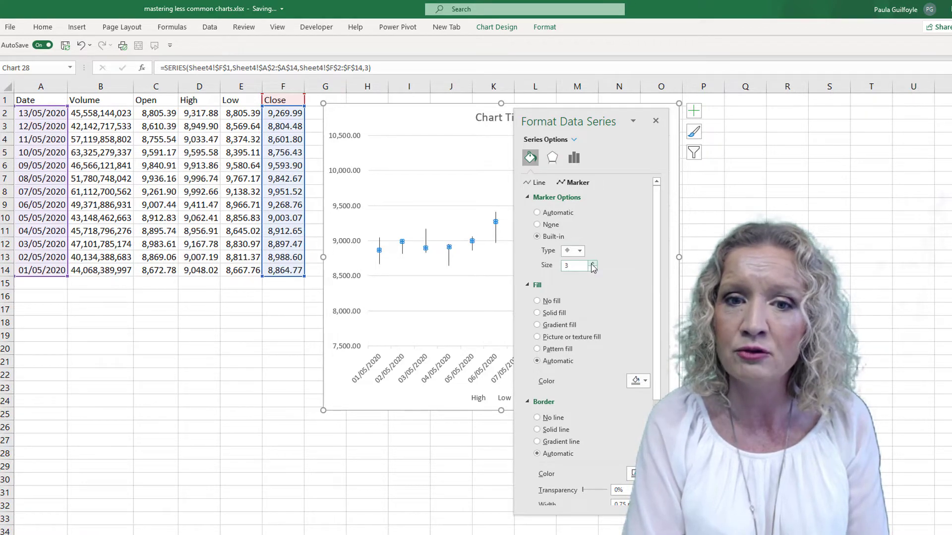
# Step: Give the Close markers size 5 and a solid border, then select the high-low lines
pyautogui.click(593, 264)
pyautogui.click(592, 263)
pyautogui.moveTo(659, 257); pyautogui.dragTo(662, 345)
pyautogui.click(646, 341)
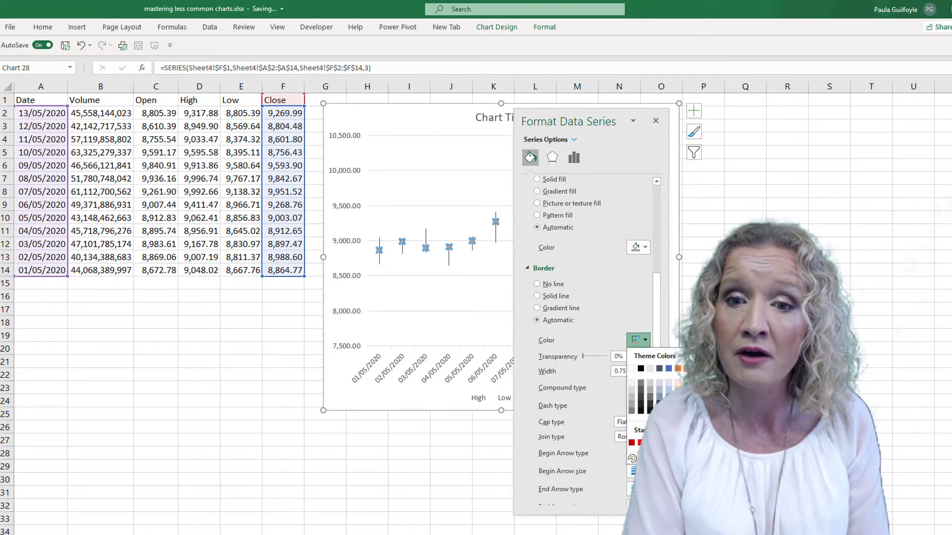
pyautogui.click(668, 368)
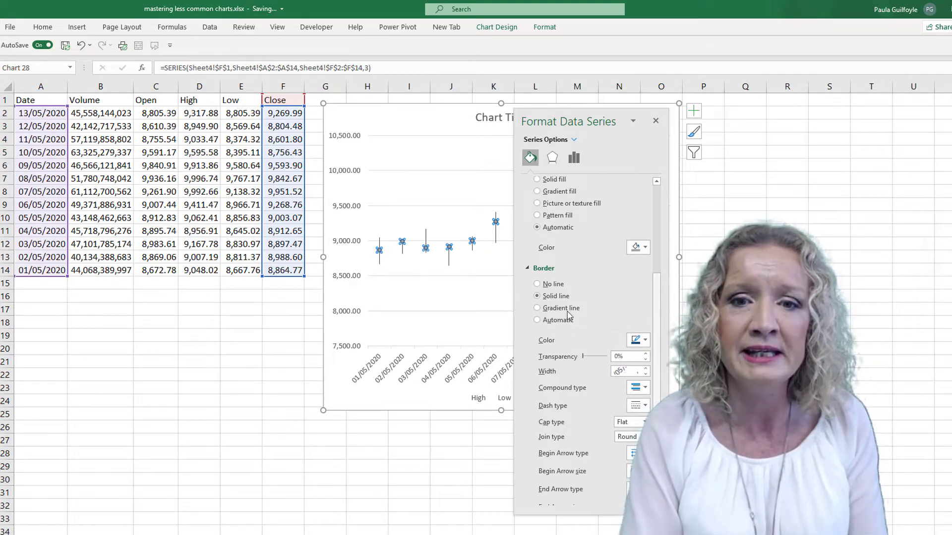
pyautogui.click(382, 259)
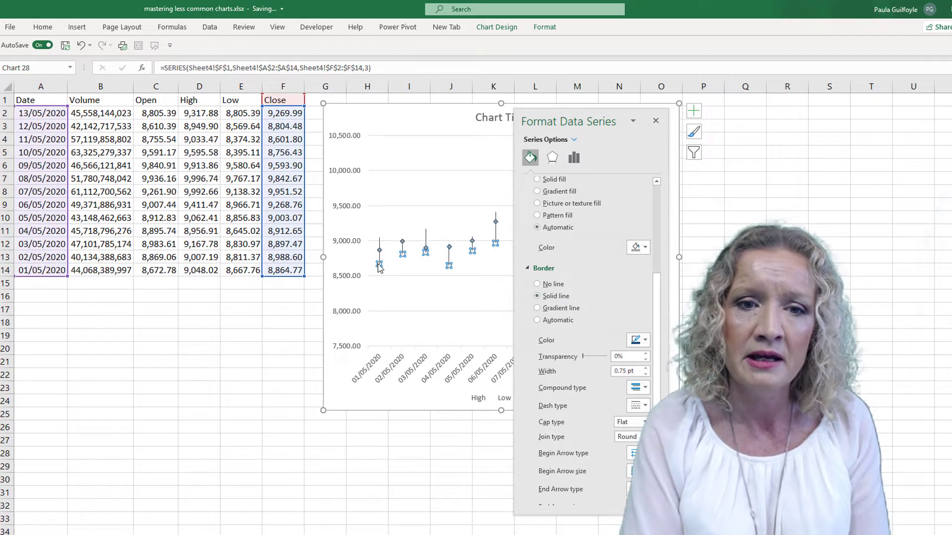
pyautogui.click(380, 261)
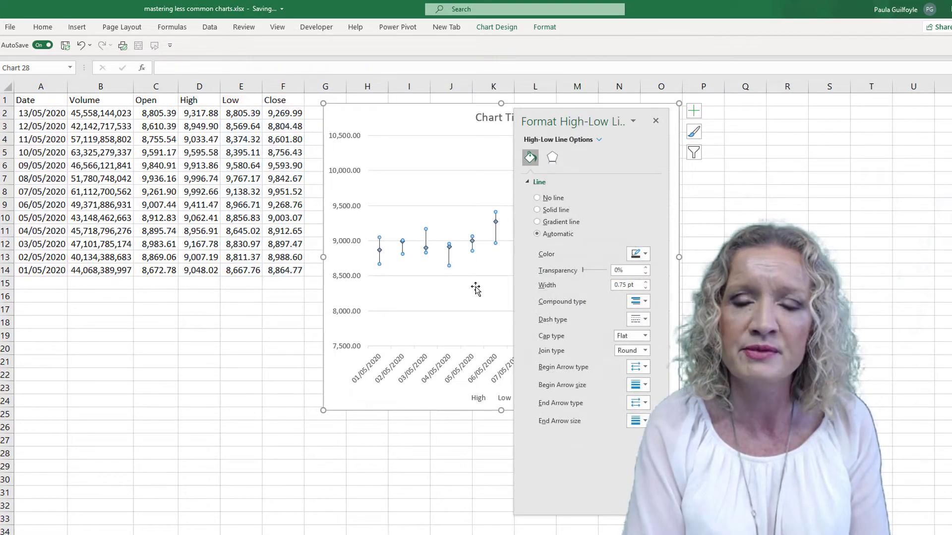
# Step: Make the high-low lines solid black at 1.25 pt and move the Format pane aside
pyautogui.click(647, 255)
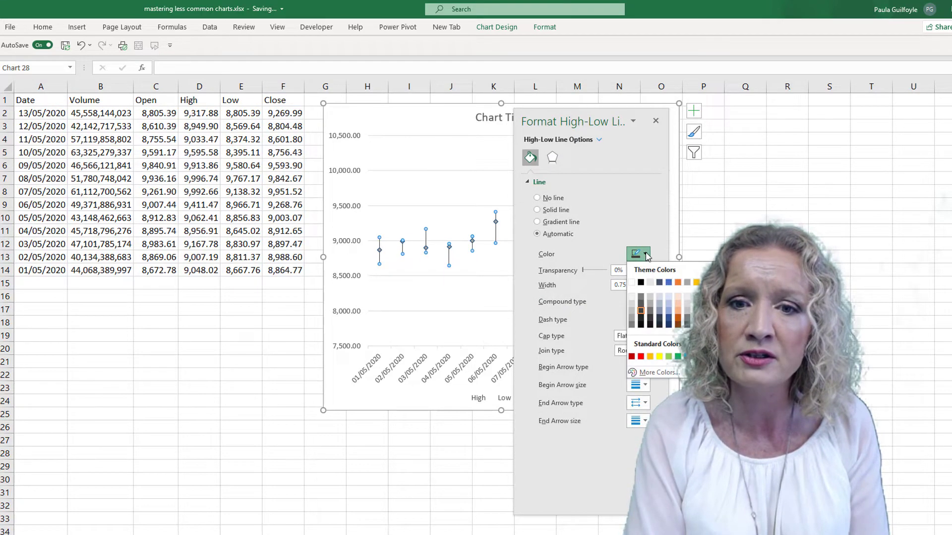
pyautogui.click(640, 283)
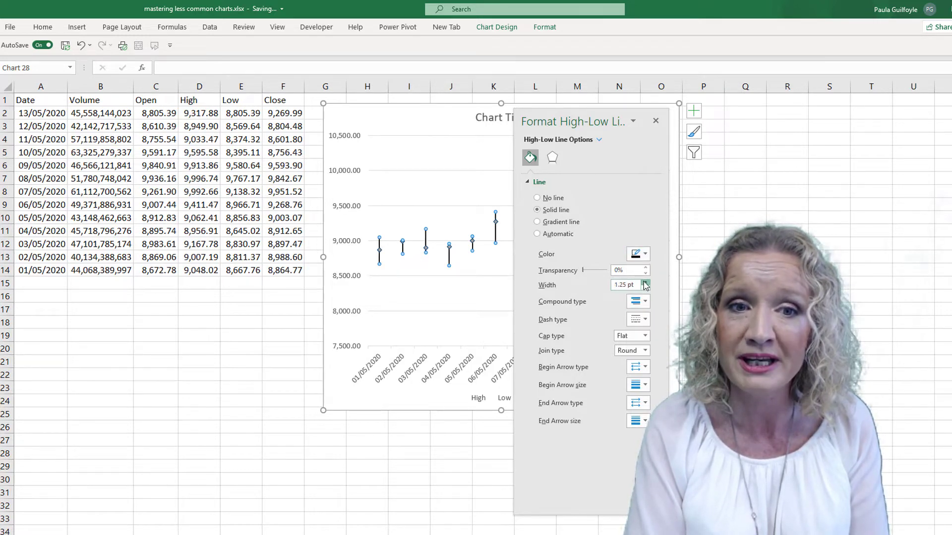
pyautogui.click(645, 283)
pyautogui.click(645, 283)
pyautogui.click(646, 283)
pyautogui.click(645, 283)
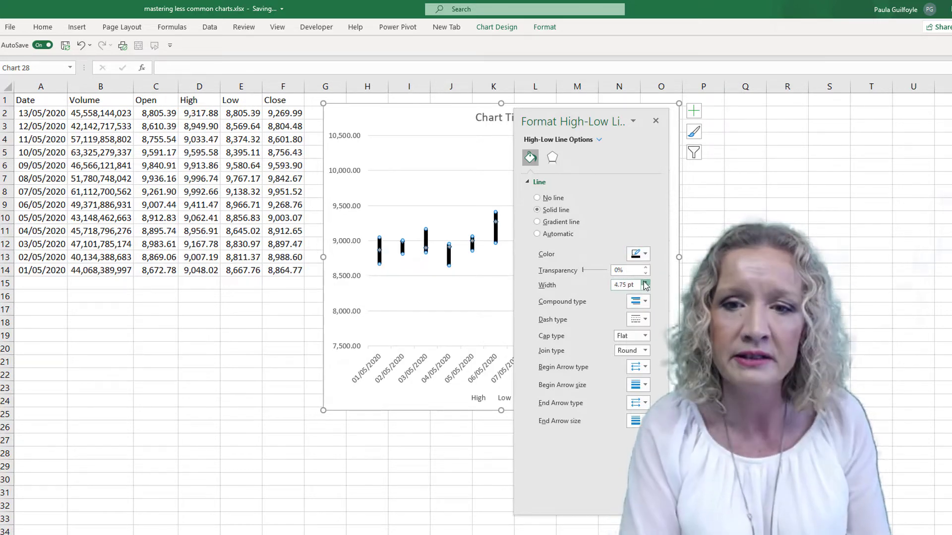
pyautogui.click(645, 288)
pyautogui.click(645, 288)
pyautogui.click(645, 288)
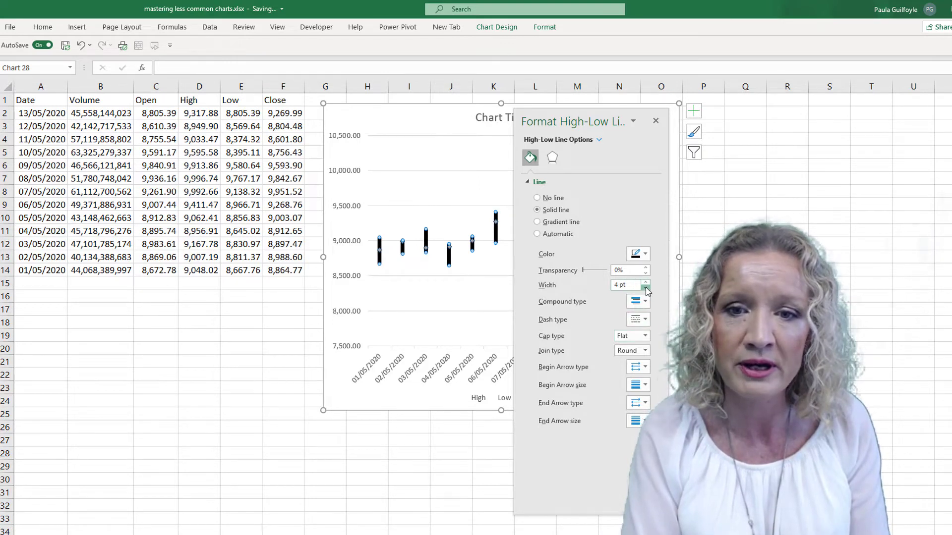
pyautogui.click(646, 288)
pyautogui.click(645, 288)
pyautogui.click(645, 288)
pyautogui.click(645, 288)
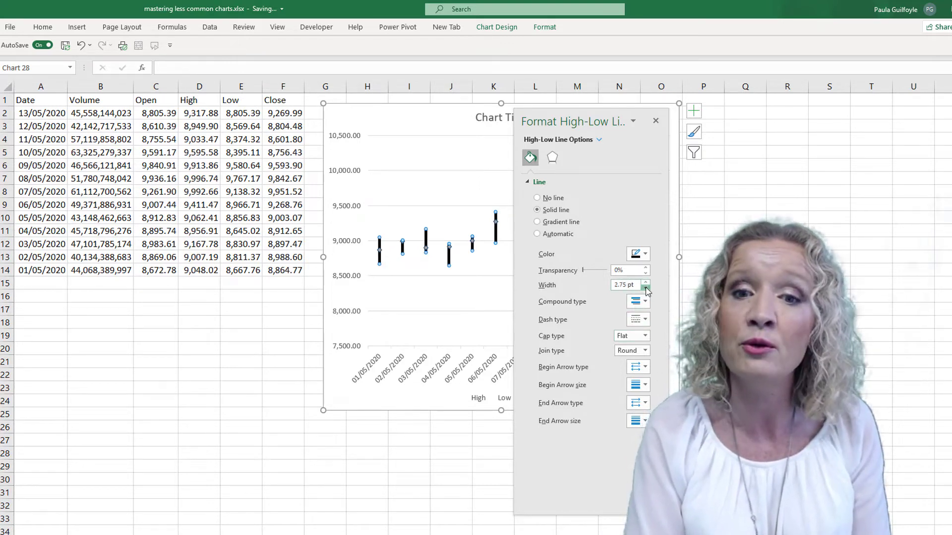
pyautogui.click(645, 288)
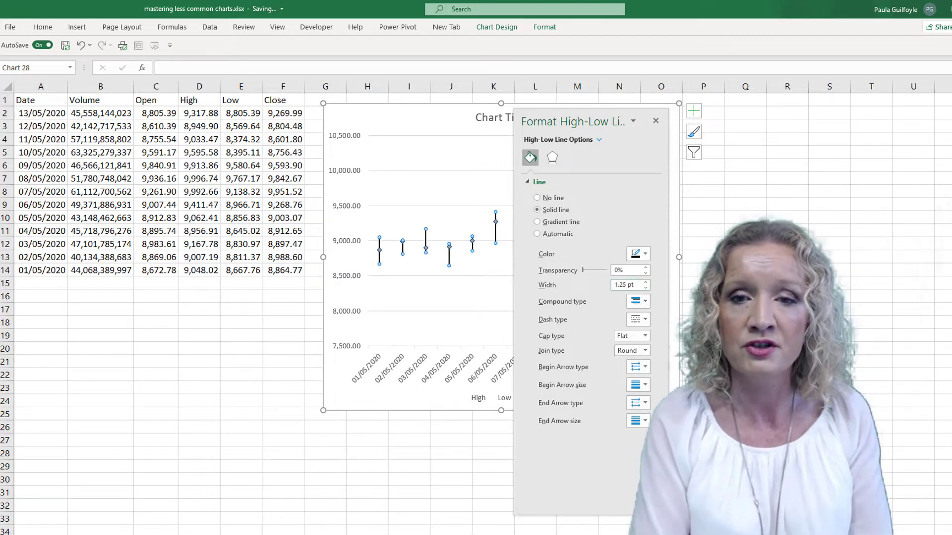
pyautogui.click(703, 283)
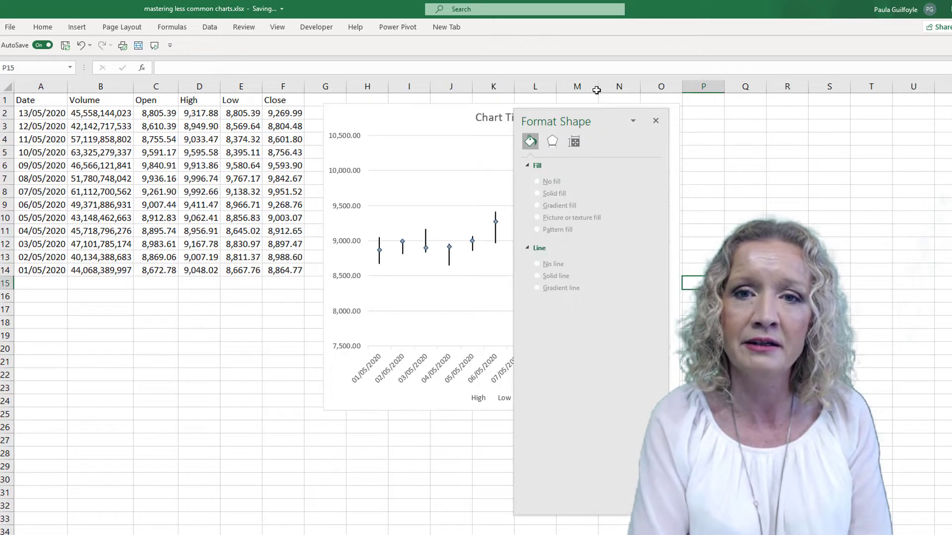
pyautogui.moveTo(598, 118); pyautogui.dragTo(757, 94)
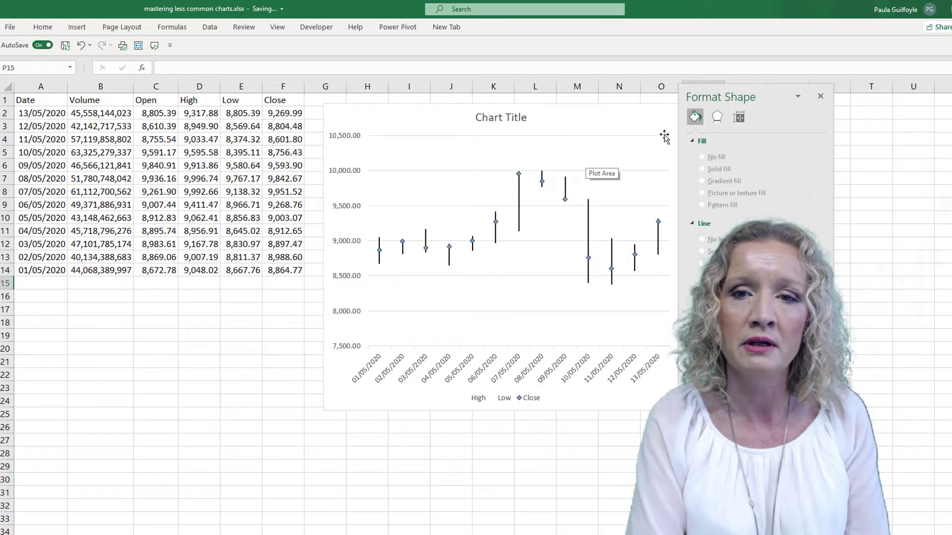
# Step: Replace the placeholder chart title with 'Bitcoin HLC'
pyautogui.click(509, 117)
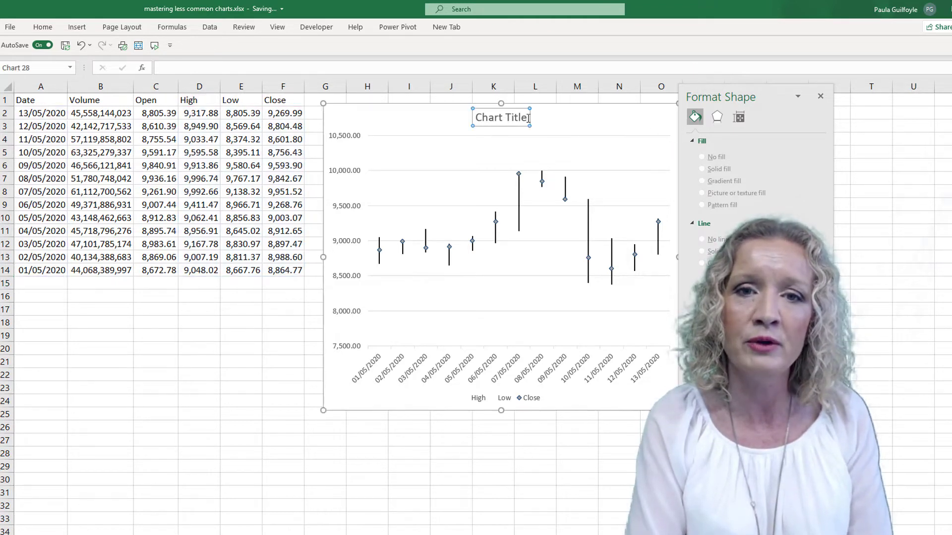
pyautogui.moveTo(525, 119); pyautogui.dragTo(472, 119)
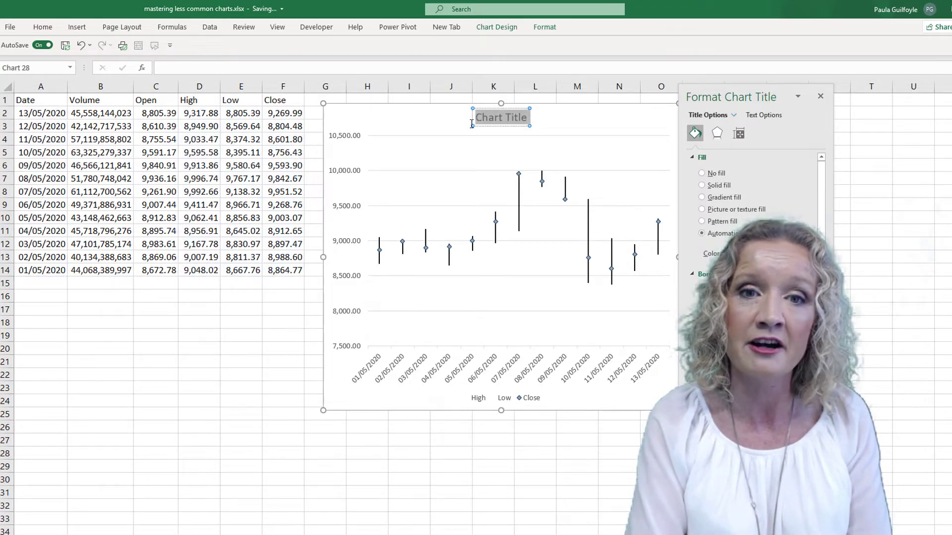
pyautogui.click(471, 123)
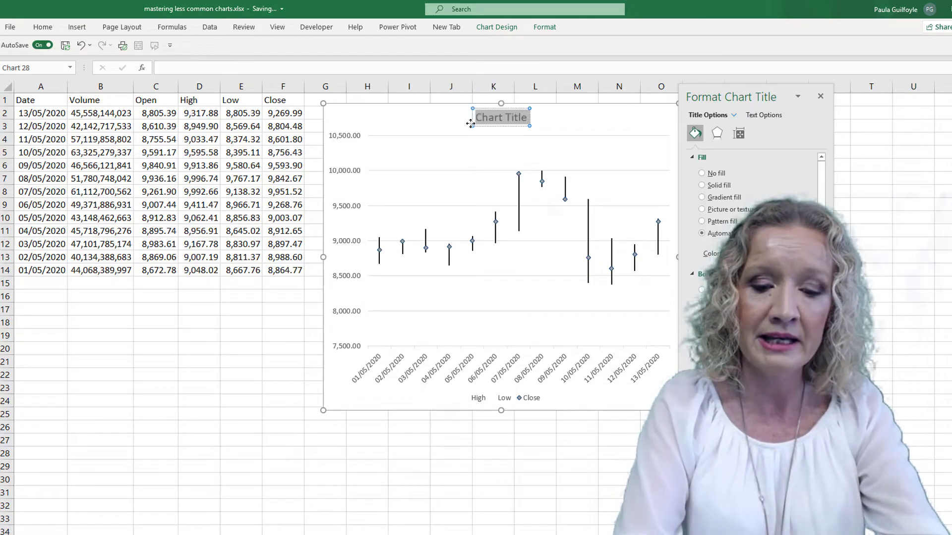
pyautogui.write('Bitcoin')
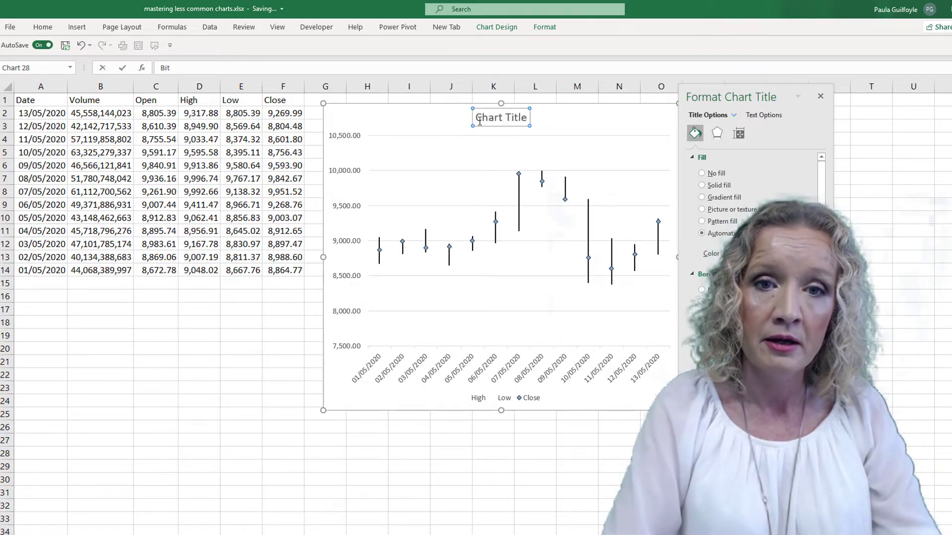
pyautogui.press('Return')
pyautogui.write('H')
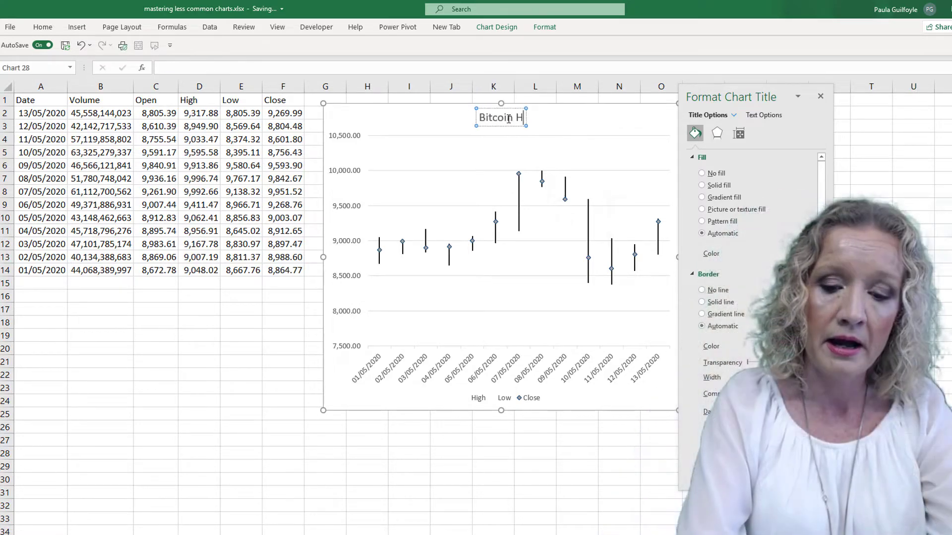
pyautogui.write('LC')
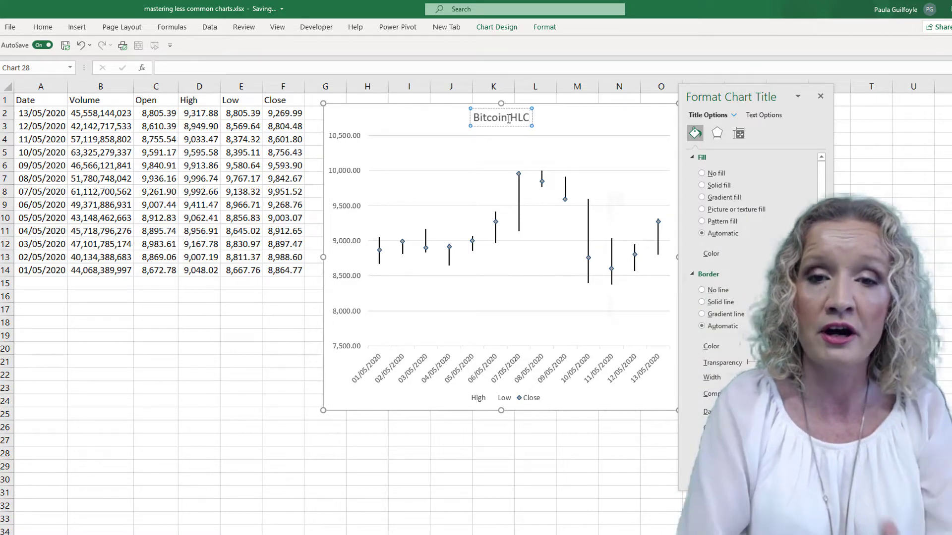
pyautogui.click(523, 280)
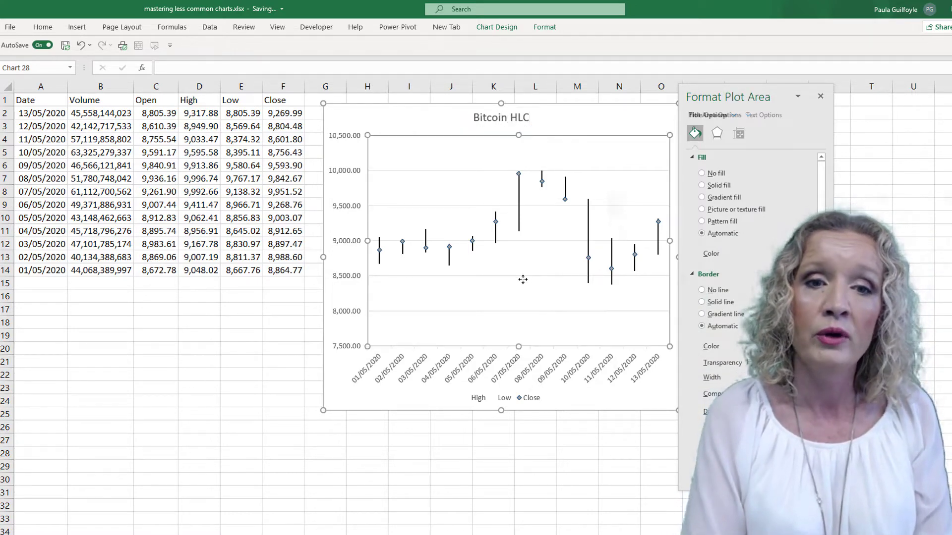
# Step: Format the vertical axis as $ English (United States) currency with 0 decimal places
pyautogui.click(351, 279)
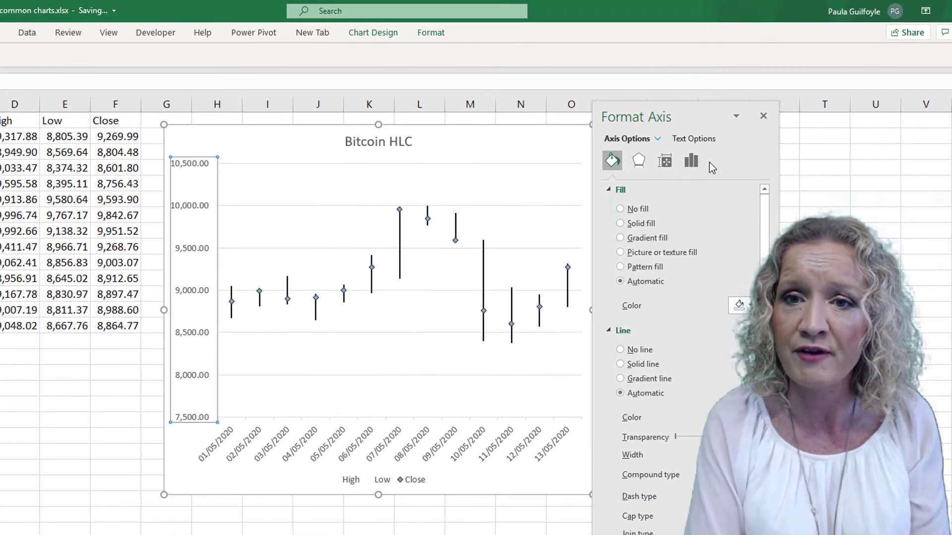
pyautogui.click(695, 164)
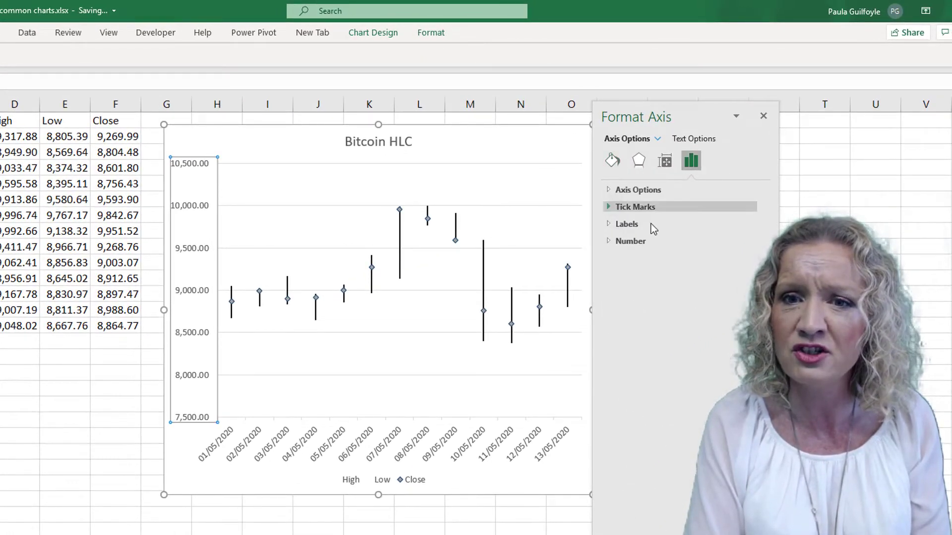
pyautogui.click(625, 237)
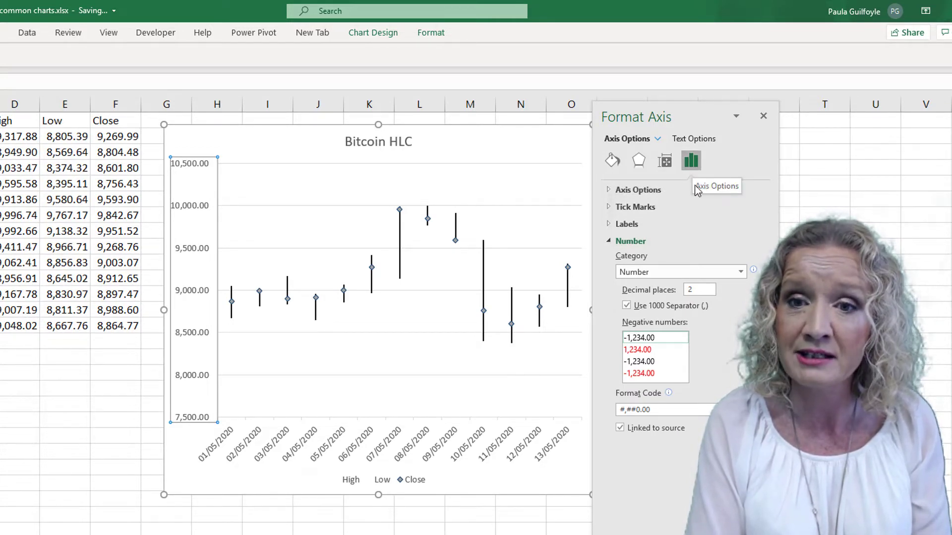
pyautogui.click(650, 272)
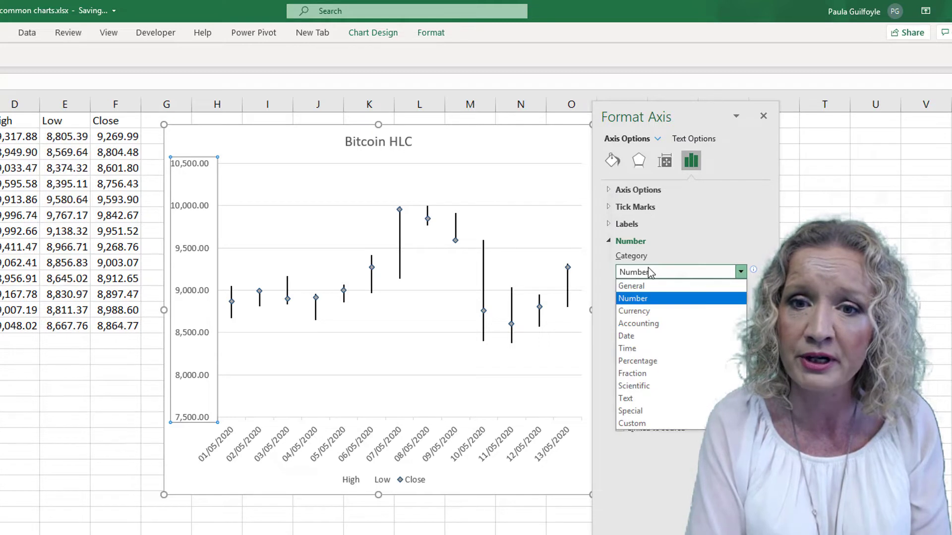
pyautogui.click(636, 311)
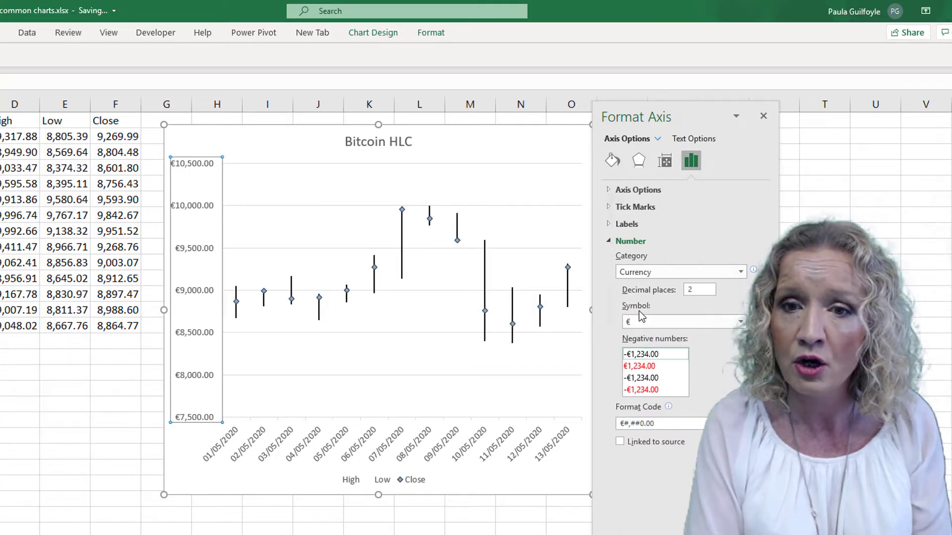
pyautogui.click(641, 323)
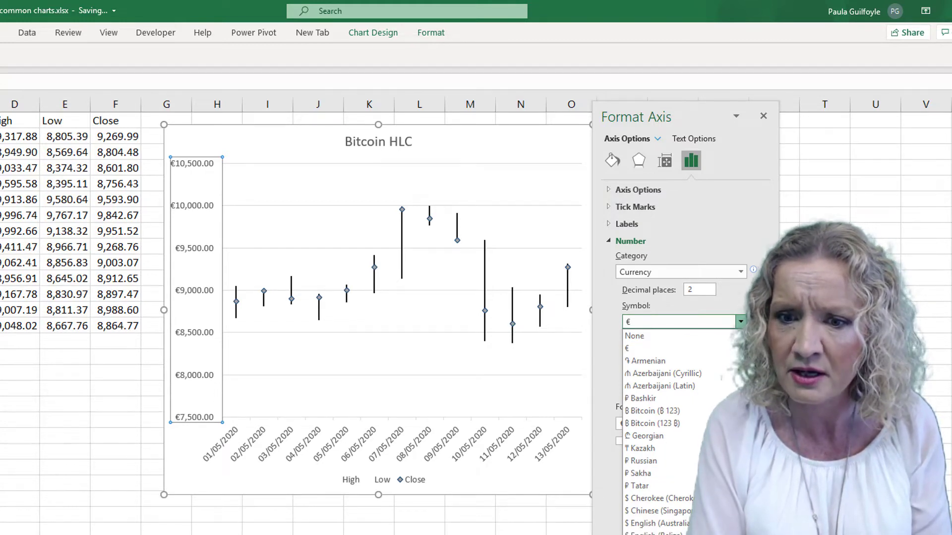
pyautogui.scroll(-3, 654, 496)
pyautogui.click(655, 523)
pyautogui.click(690, 290)
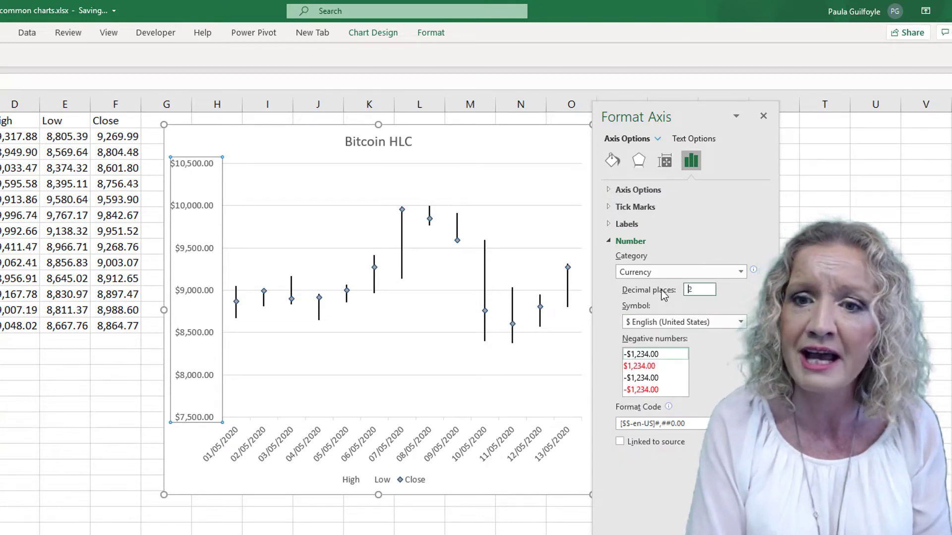
pyautogui.write('0')
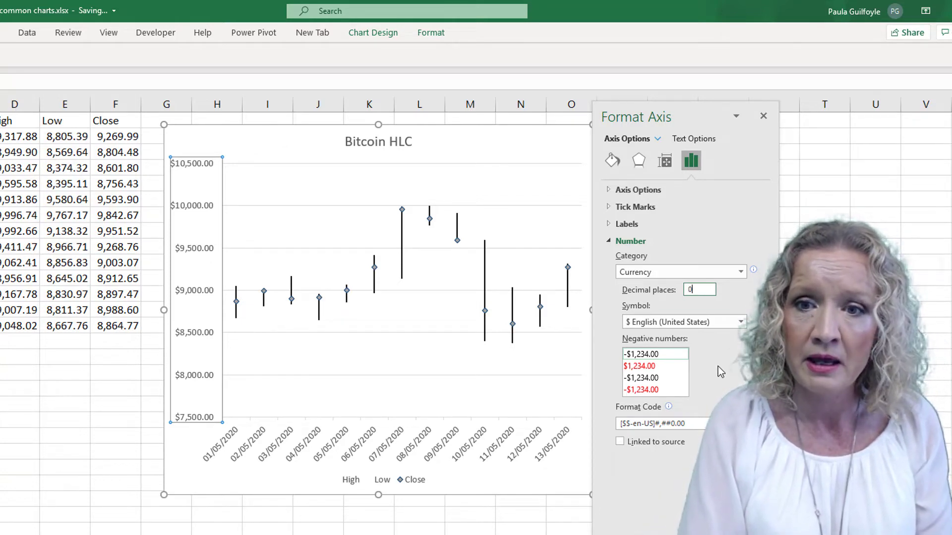
pyautogui.click(683, 207)
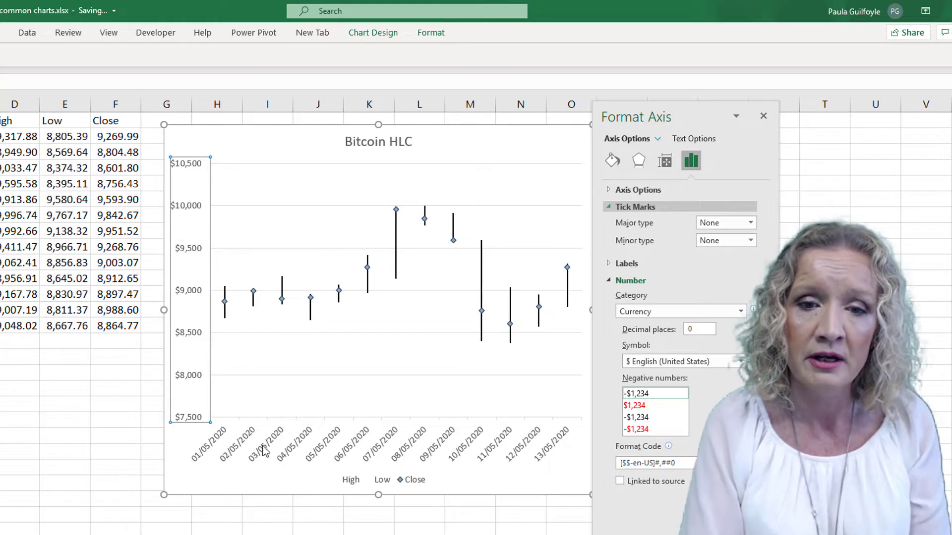
pyautogui.click(320, 457)
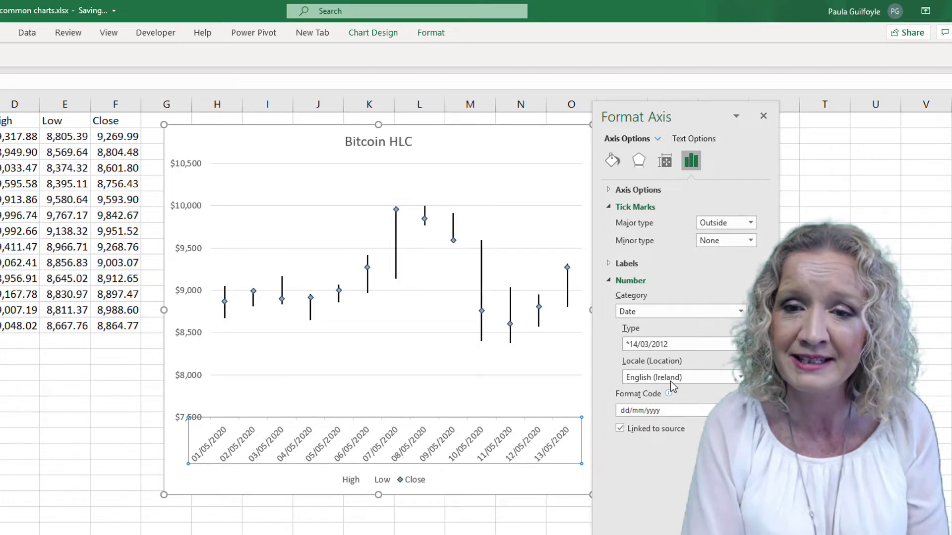
# Step: Switch the date axis to the 14/03/12 format so labels read 01/05/20 to 13/05/20
pyautogui.click(712, 347)
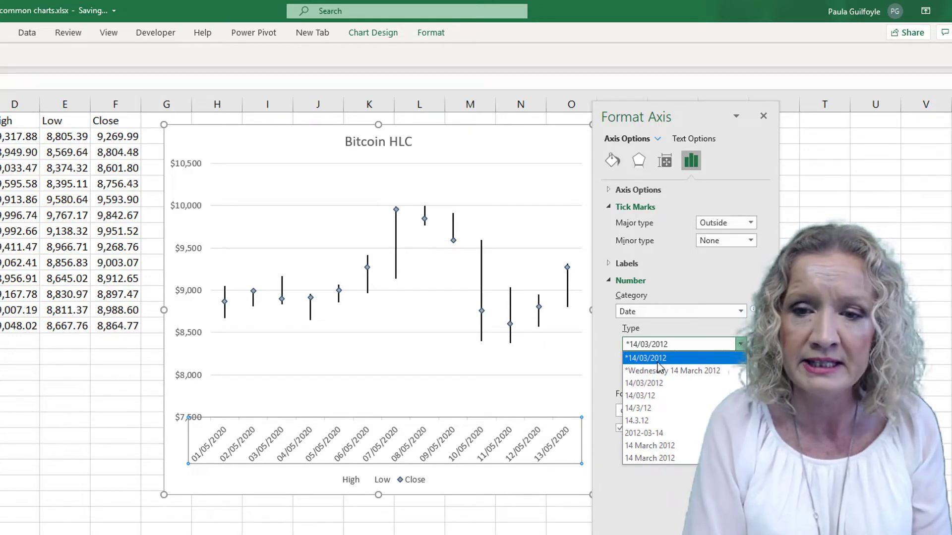
pyautogui.click(657, 395)
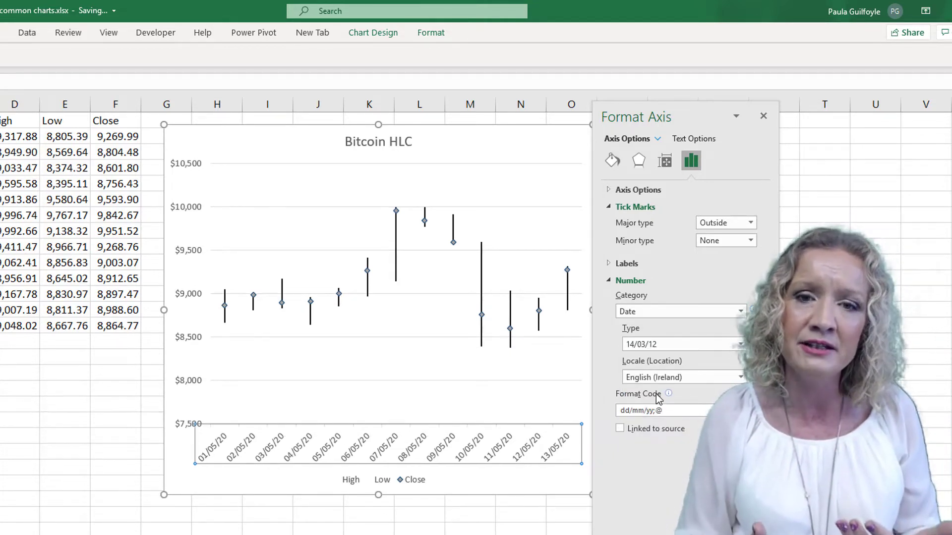
pyautogui.click(541, 144)
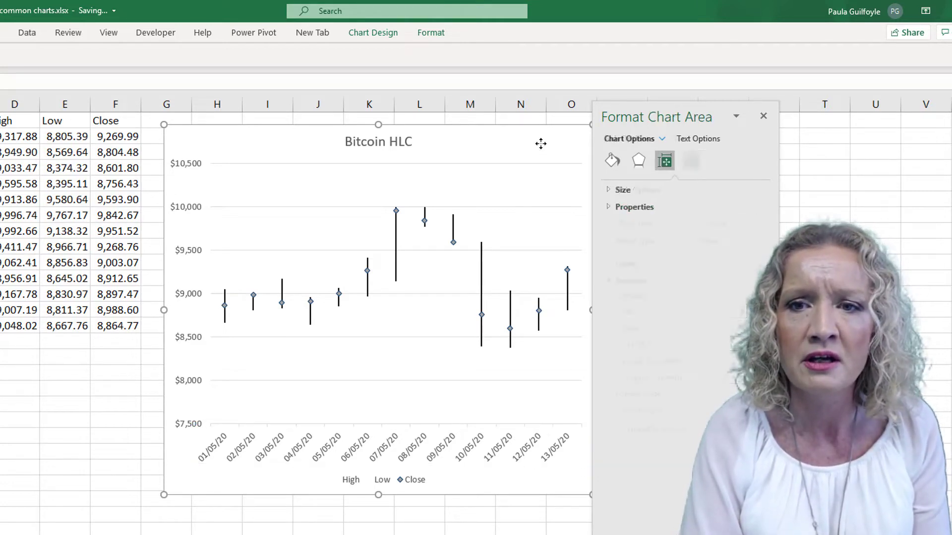
# Step: Give the chart area a solid grey fill at 28% transparency
pyautogui.click(616, 161)
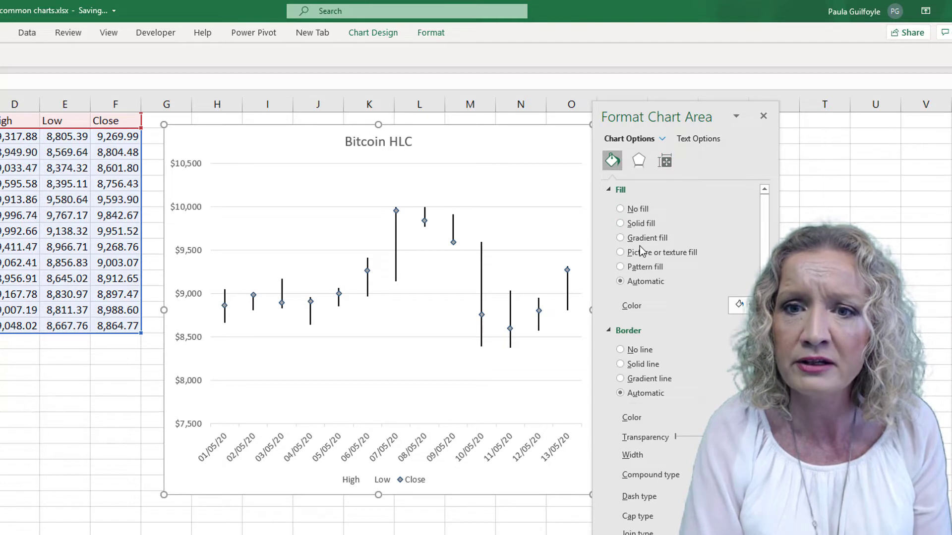
pyautogui.click(638, 223)
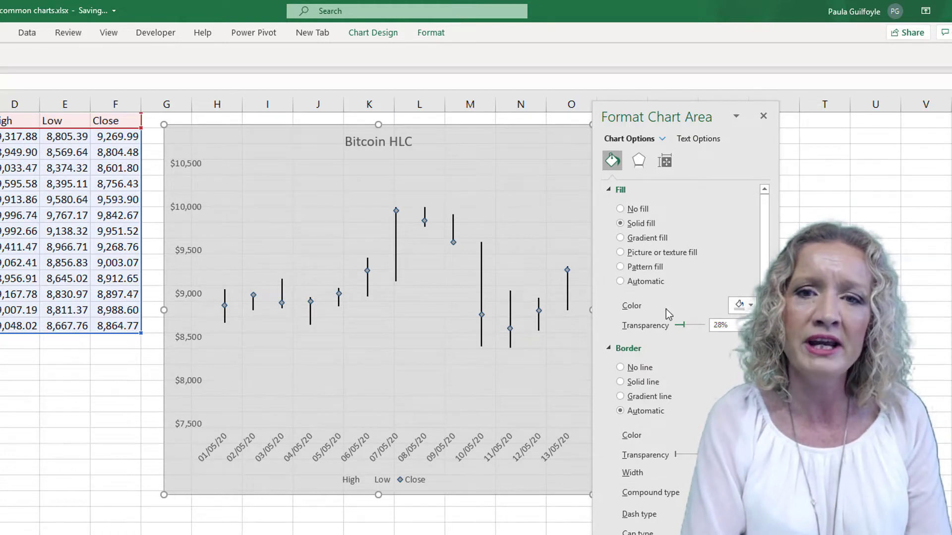
pyautogui.click(535, 115)
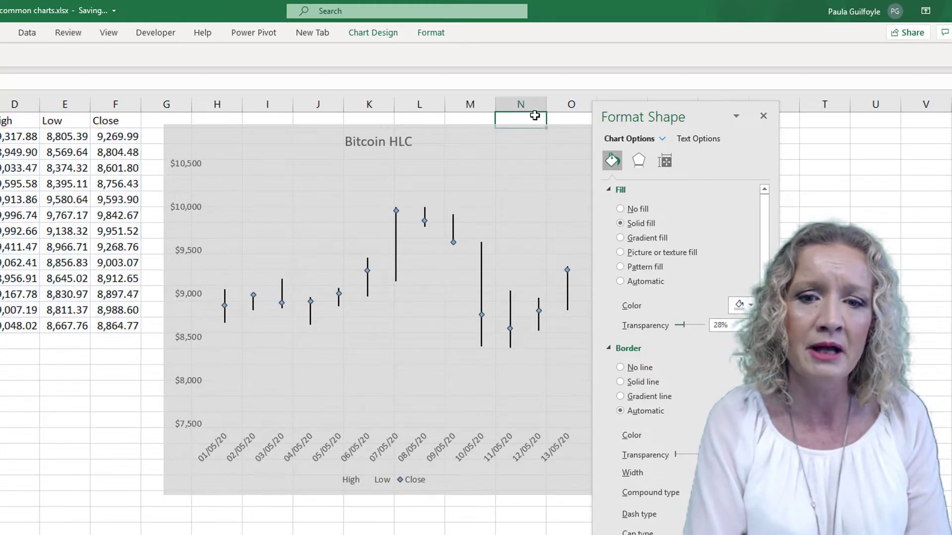
pyautogui.click(400, 481)
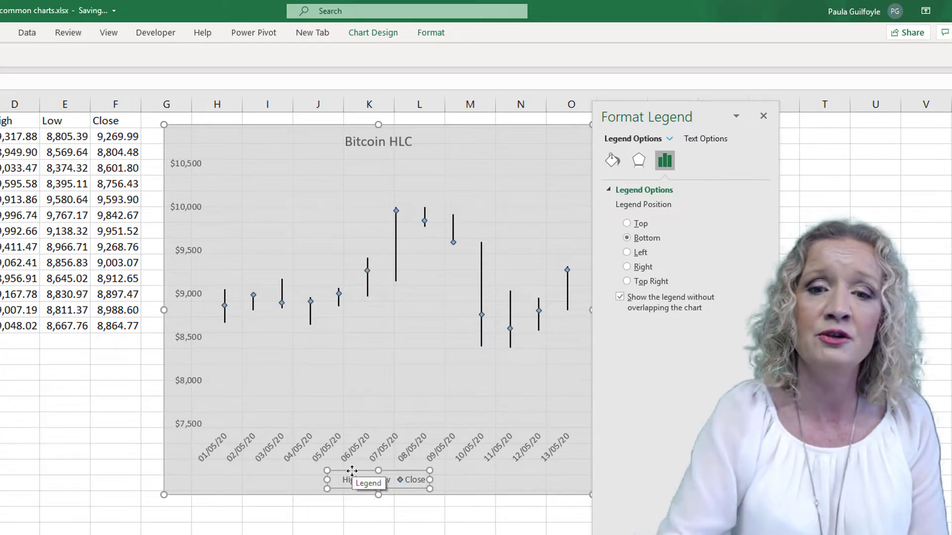
# Step: Delete the chart legend and move the Format pane out of the way
pyautogui.press('Delete')
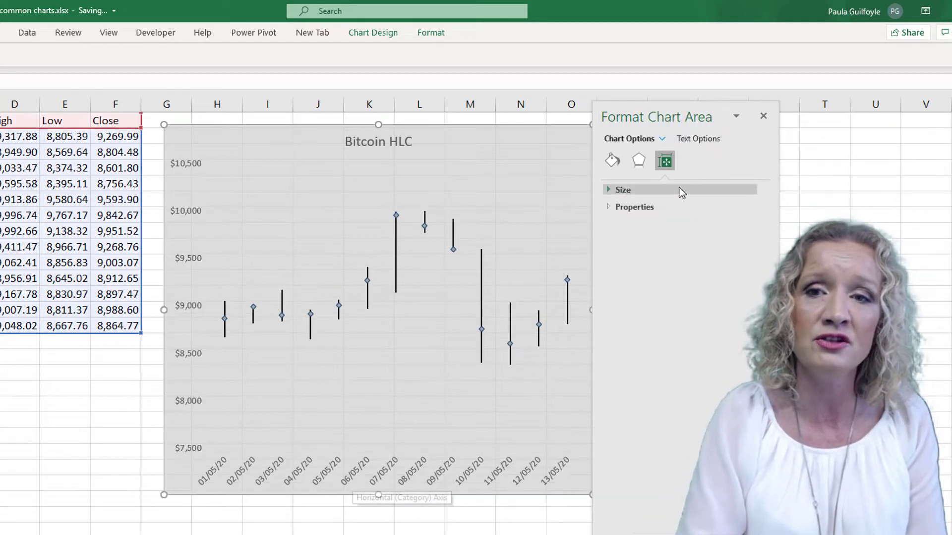
pyautogui.moveTo(861, 115); pyautogui.dragTo(844, 114)
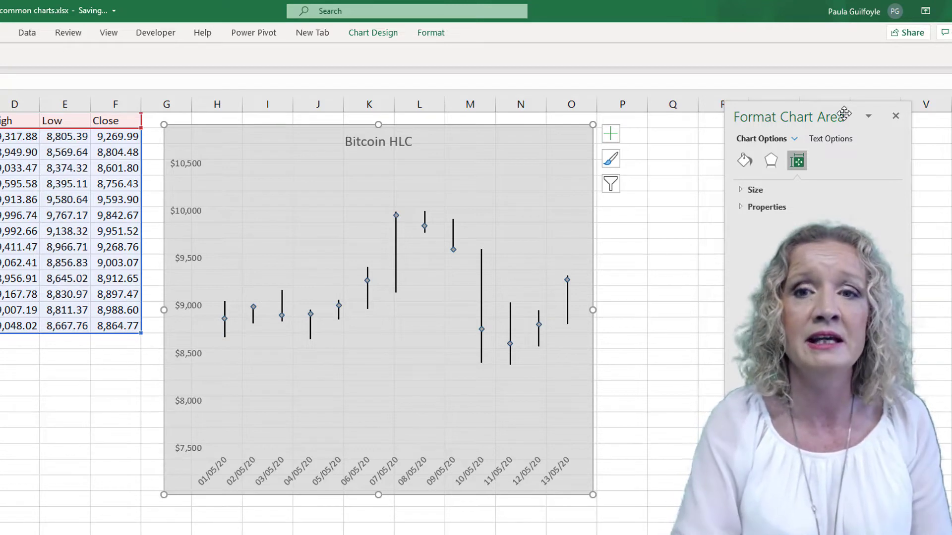
pyautogui.click(627, 229)
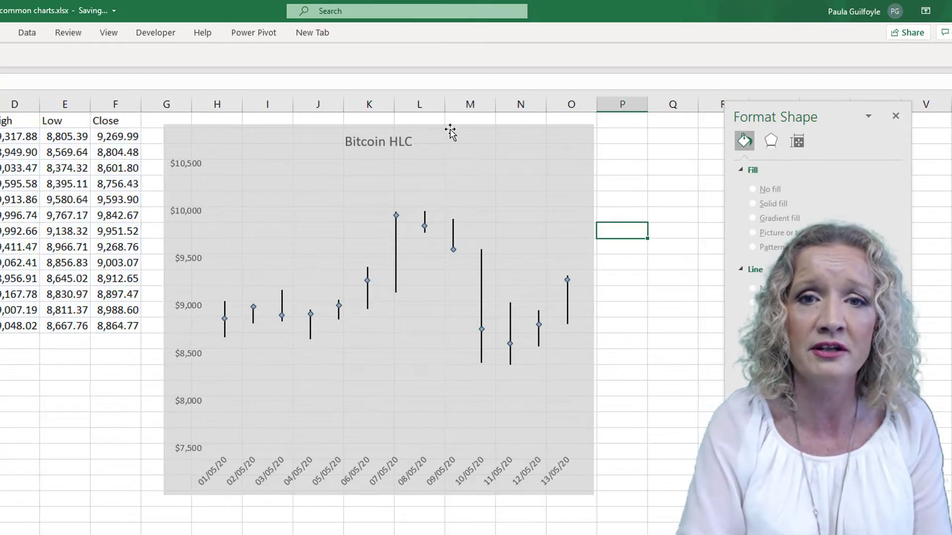
pyautogui.click(450, 132)
pyautogui.hscroll(1, 573, 427)
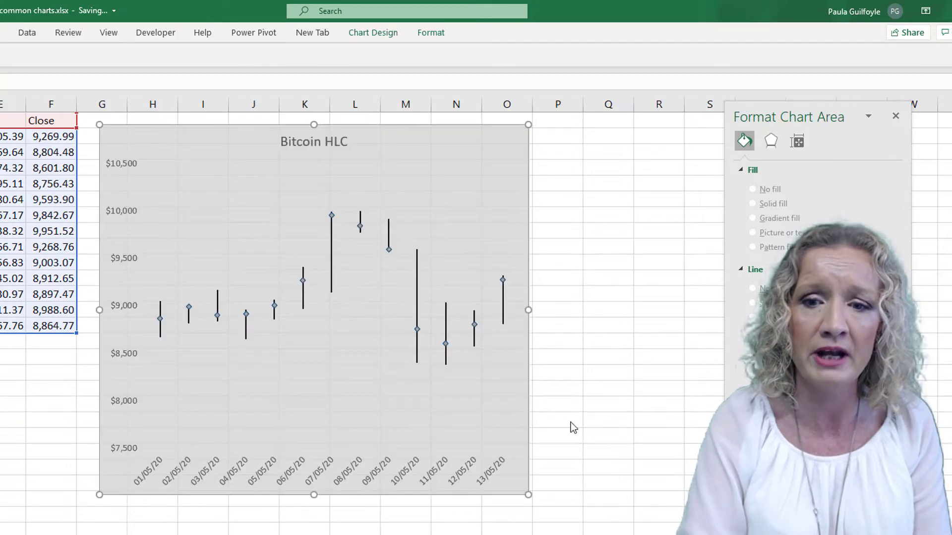
# Step: Move the Bitcoin HLC chart down, out of the way of the data
pyautogui.moveTo(378, 134); pyautogui.dragTo(852, 376)
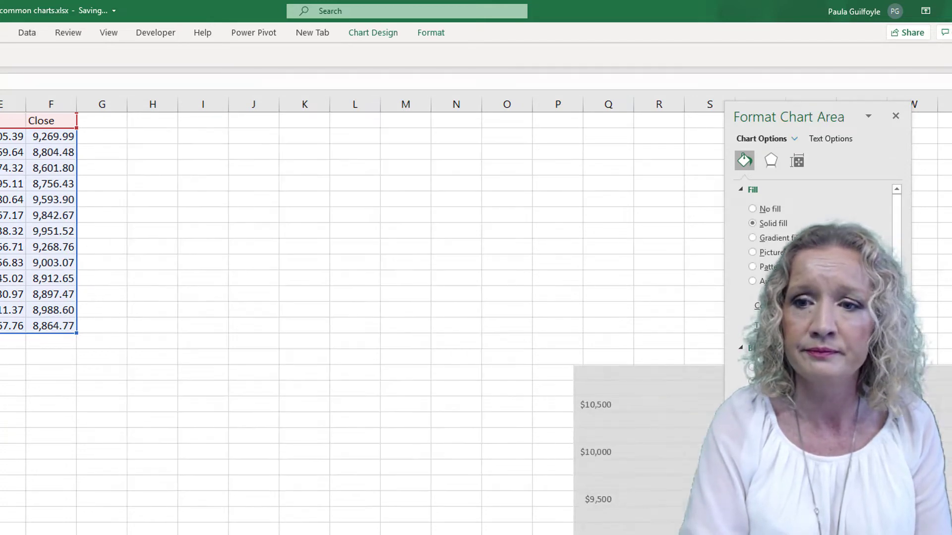
pyautogui.hscroll(-1, 346, 179)
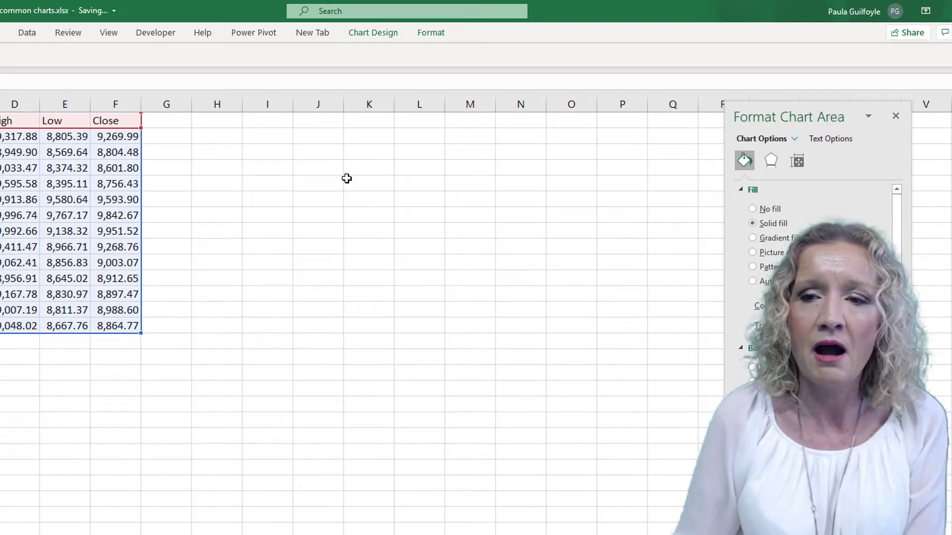
pyautogui.click(224, 143)
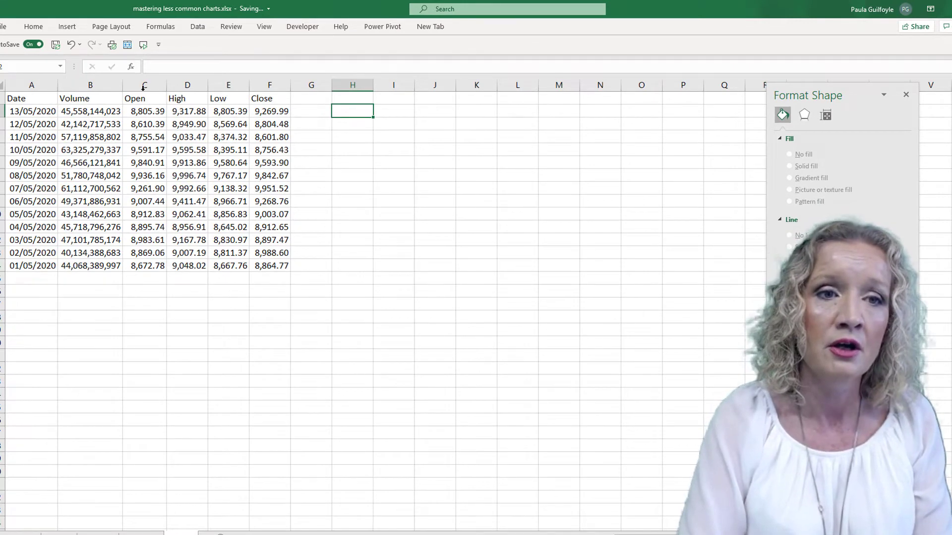
# Step: Insert an Open-High-Low-Close stock chart from C1:F14 plus the Date column
pyautogui.moveTo(139, 99); pyautogui.dragTo(286, 266)
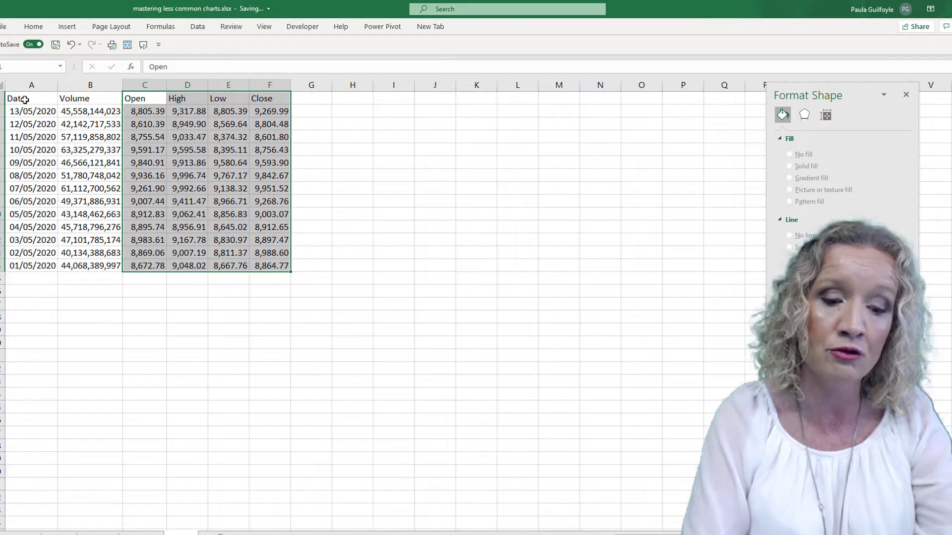
pyautogui.moveTo(25, 100); pyautogui.dragTo(22, 268)
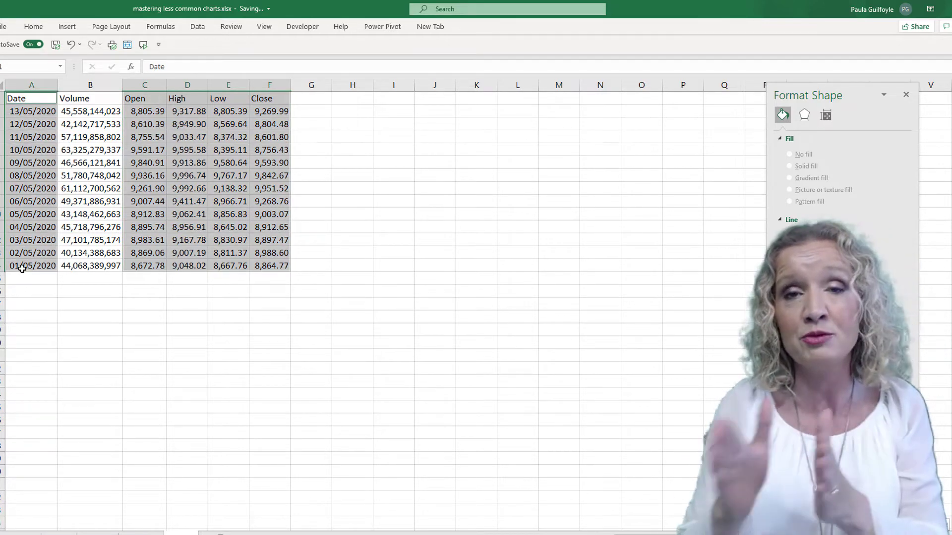
pyautogui.click(67, 26)
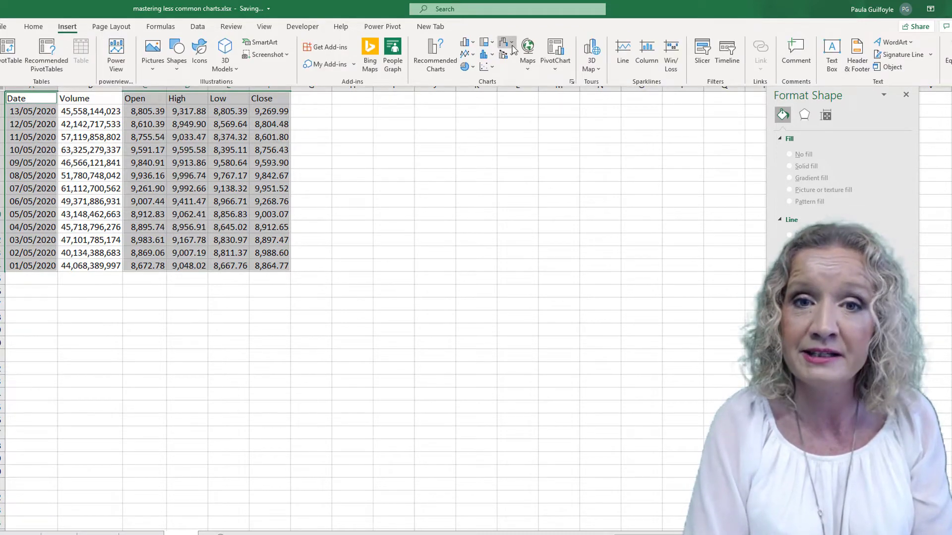
pyautogui.click(511, 48)
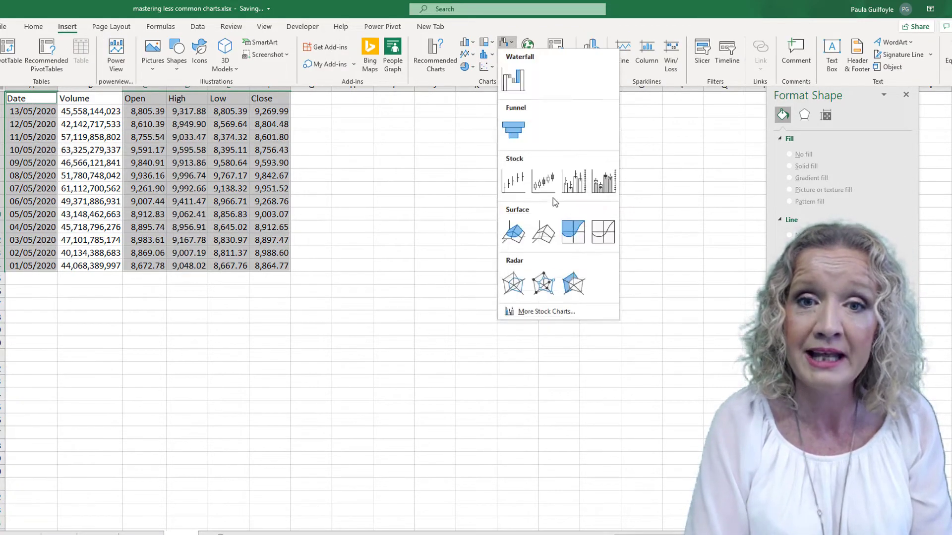
pyautogui.click(546, 184)
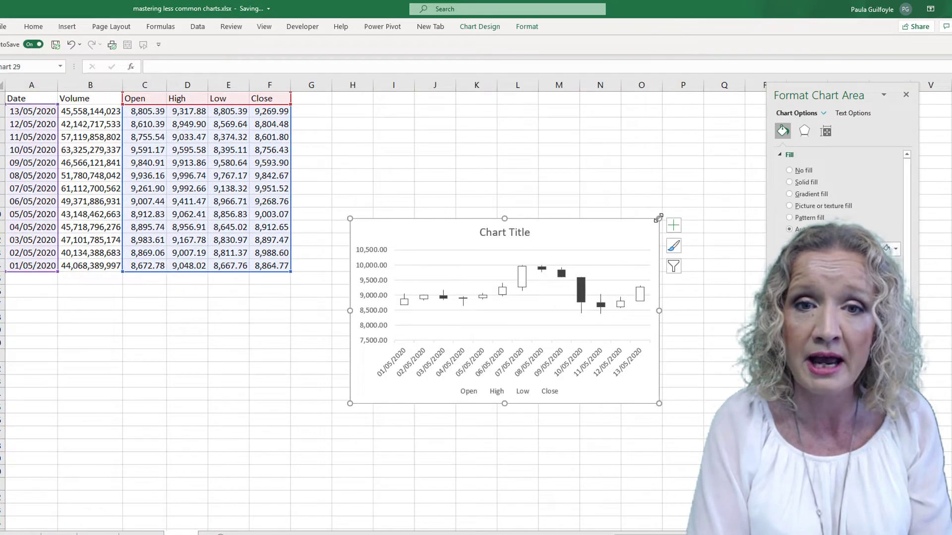
# Step: Enlarge the candlestick chart up and left, and title it 'Bitcoin OHLC'
pyautogui.moveTo(349, 219); pyautogui.dragTo(298, 100)
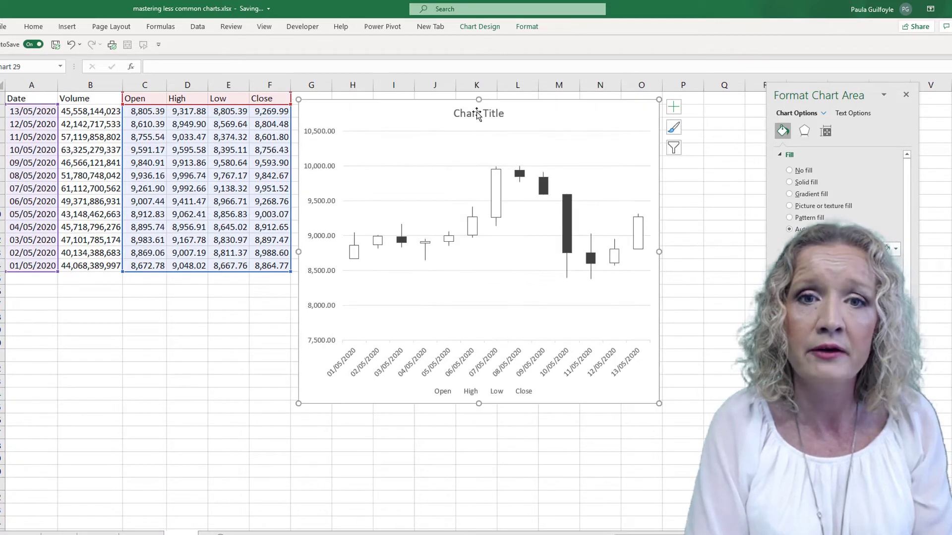
pyautogui.click(477, 114)
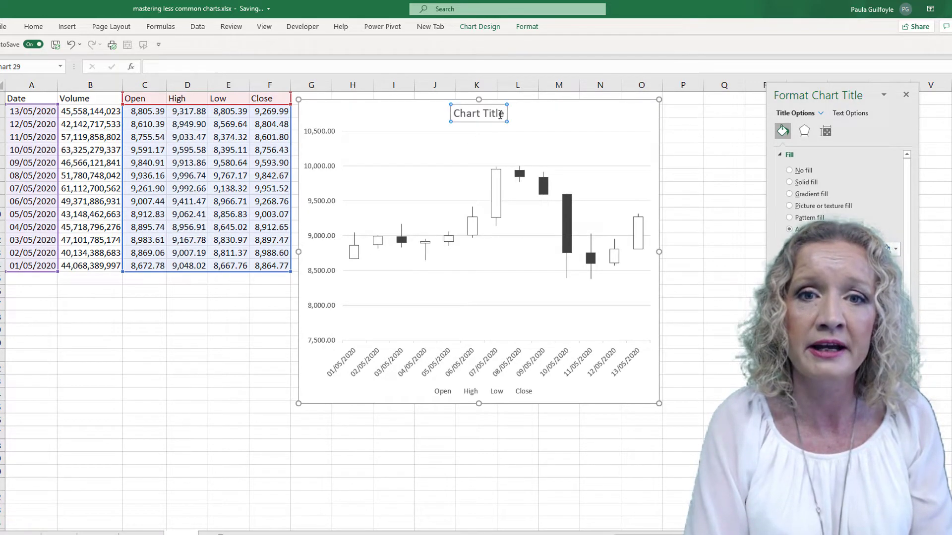
pyautogui.tripleClick(461, 114)
pyautogui.write('Bitcoun')
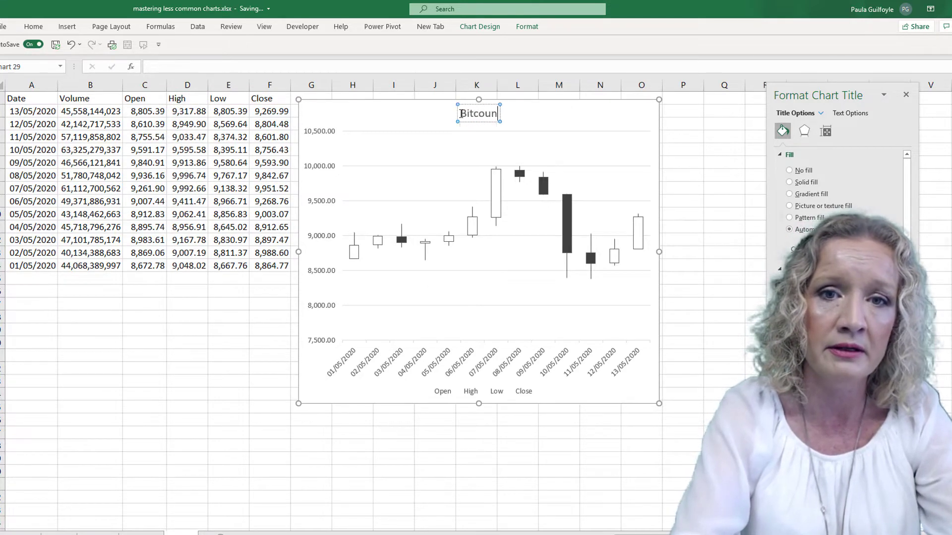
pyautogui.press('BackSpace')
pyautogui.write('in O')
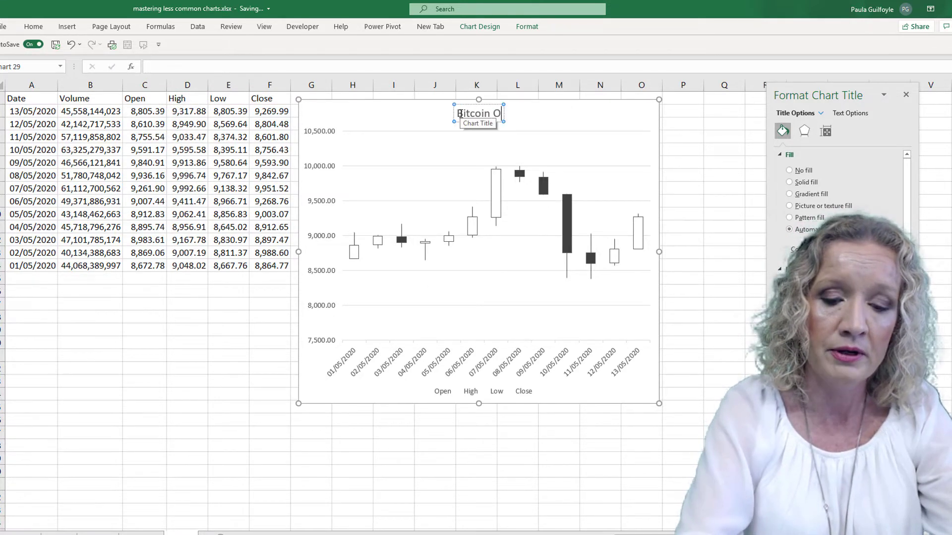
pyautogui.write('HLC')
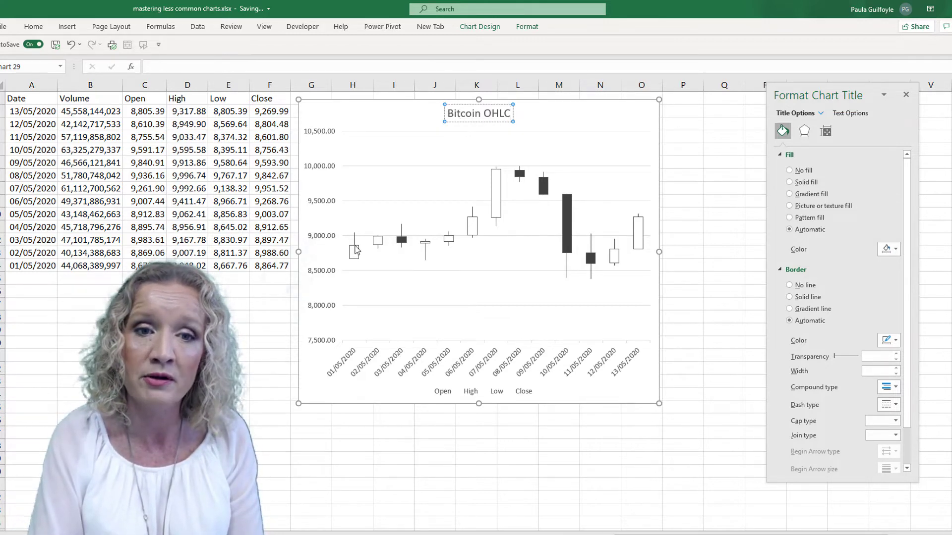
pyautogui.moveTo(356, 236)
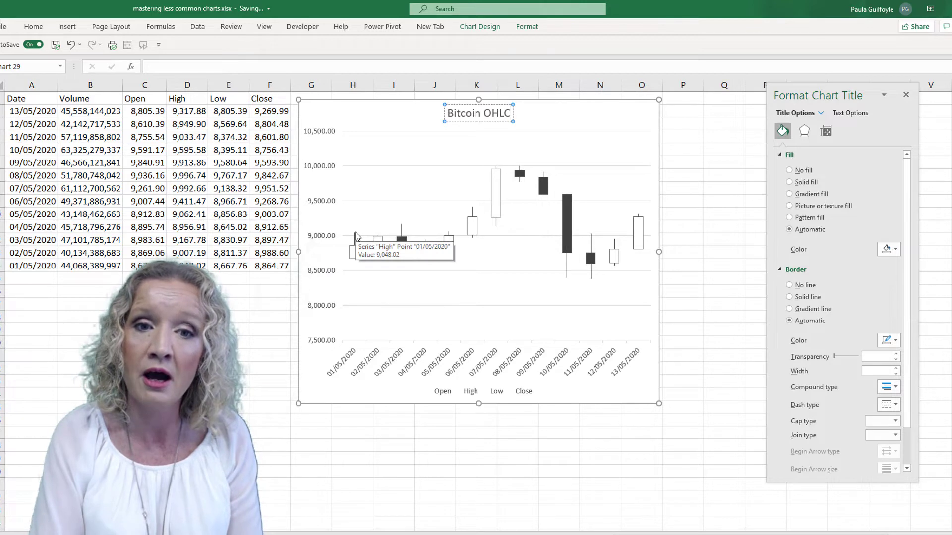
pyautogui.moveTo(496, 232)
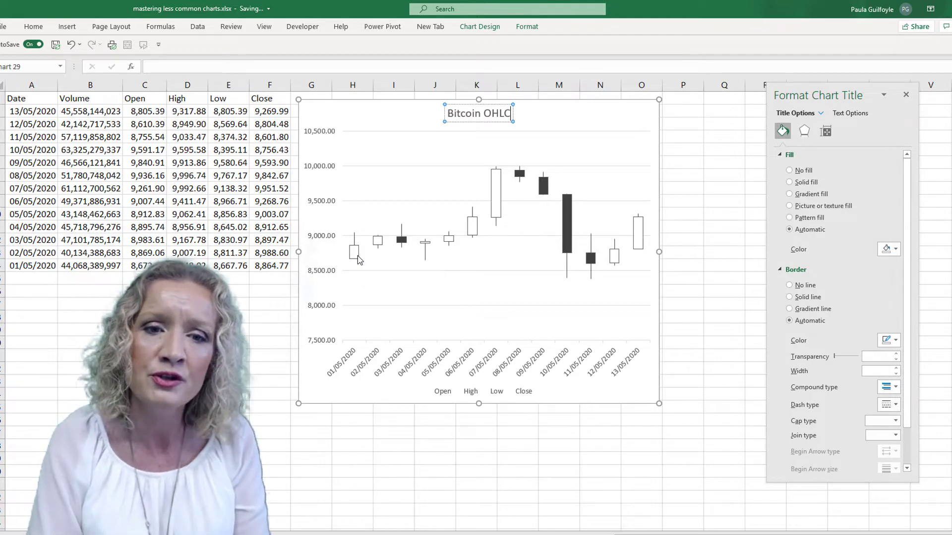
# Step: Fill the chart's up bars light green
pyautogui.click(358, 257)
pyautogui.click(355, 255)
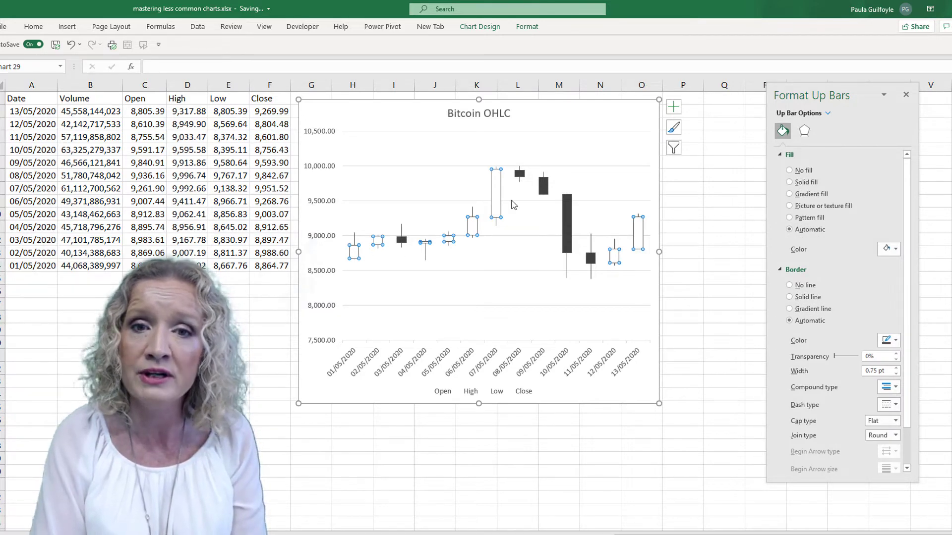
pyautogui.click(896, 249)
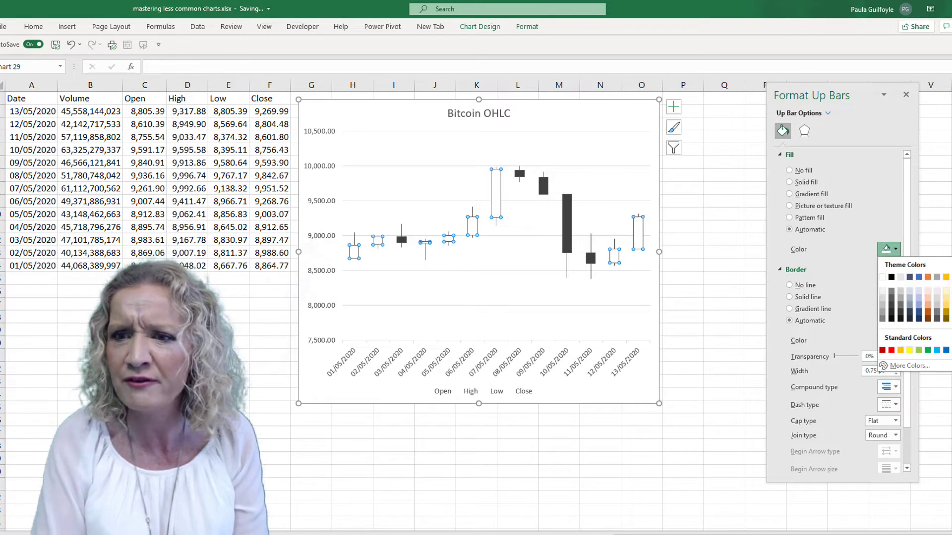
pyautogui.click(918, 349)
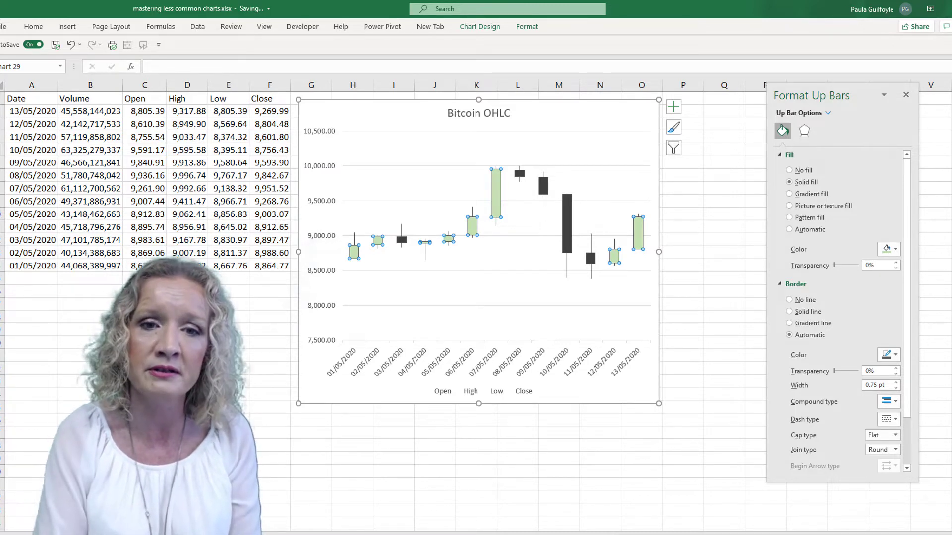
# Step: Fill the down bars red with 61% transparency
pyautogui.click(403, 241)
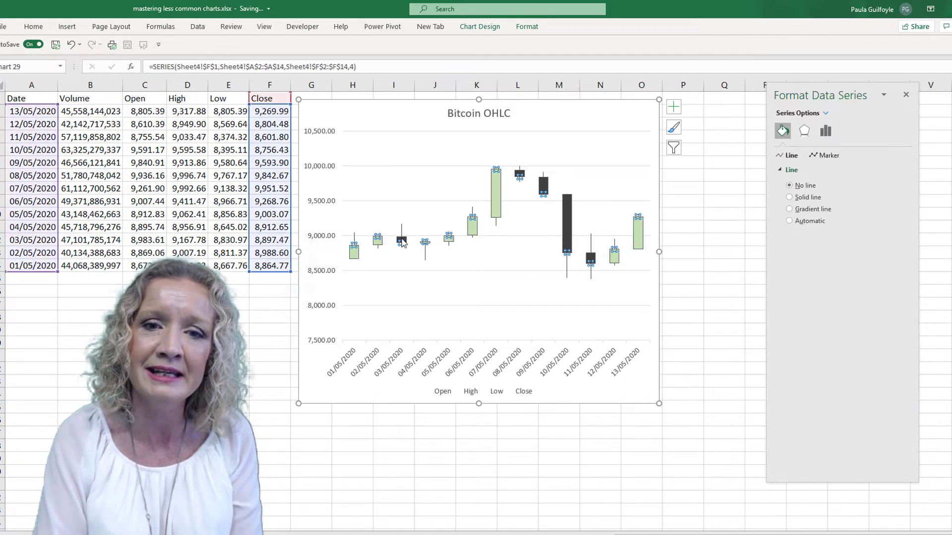
pyautogui.click(564, 230)
pyautogui.click(565, 232)
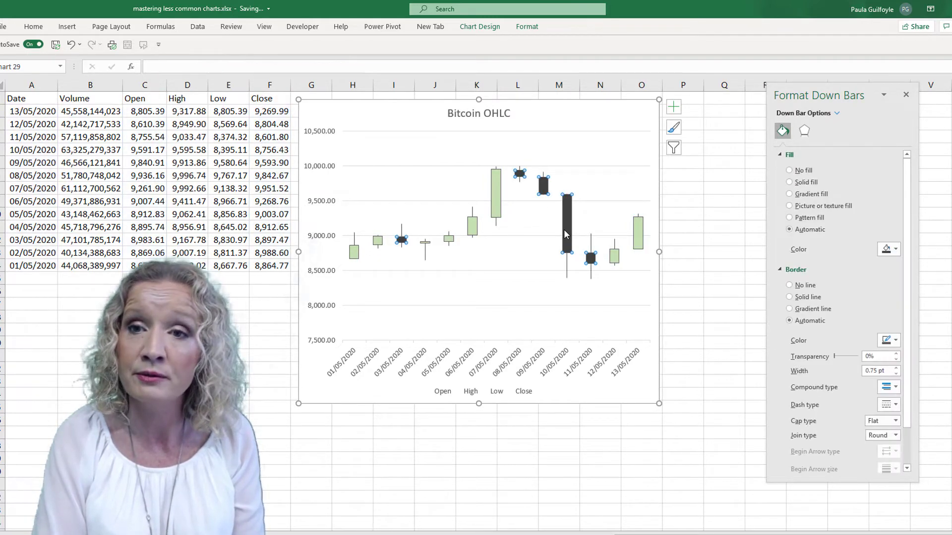
pyautogui.click(888, 249)
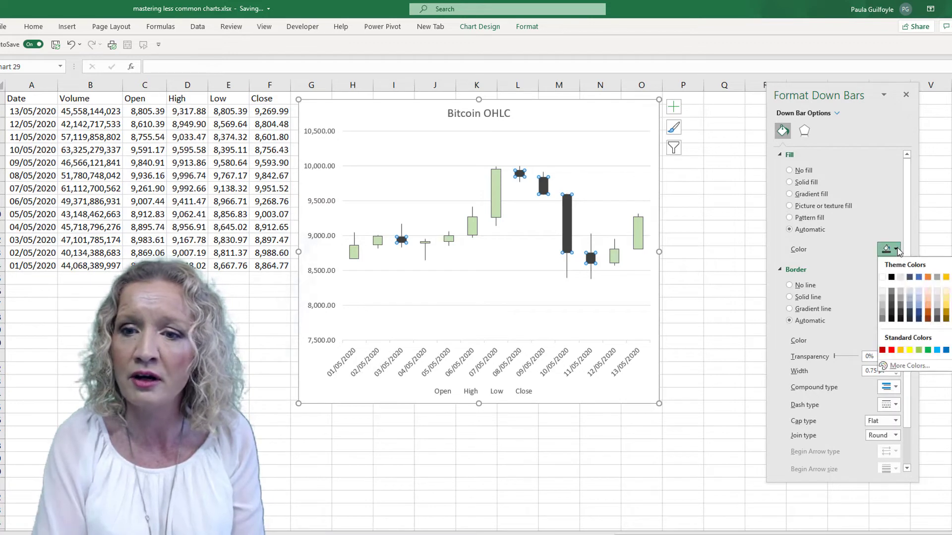
pyautogui.click(890, 351)
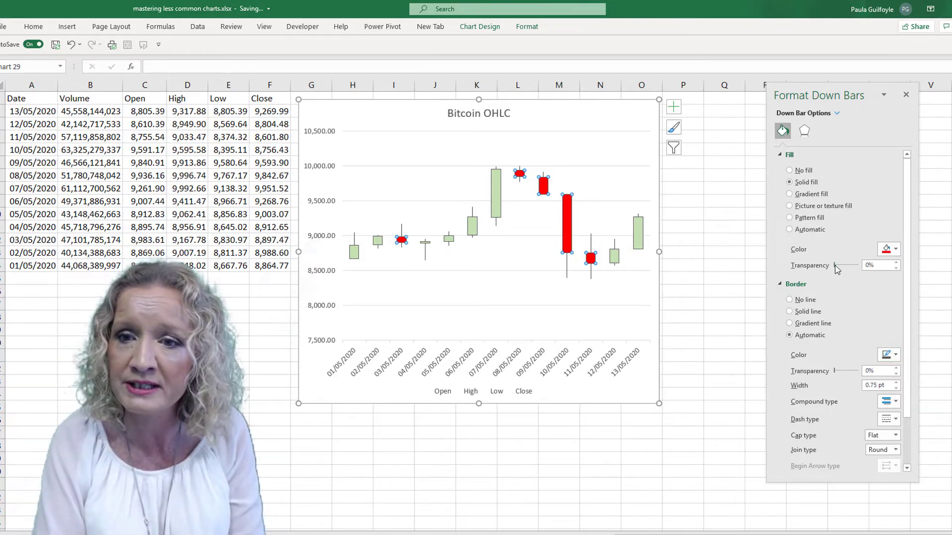
pyautogui.moveTo(836, 269); pyautogui.dragTo(850, 268)
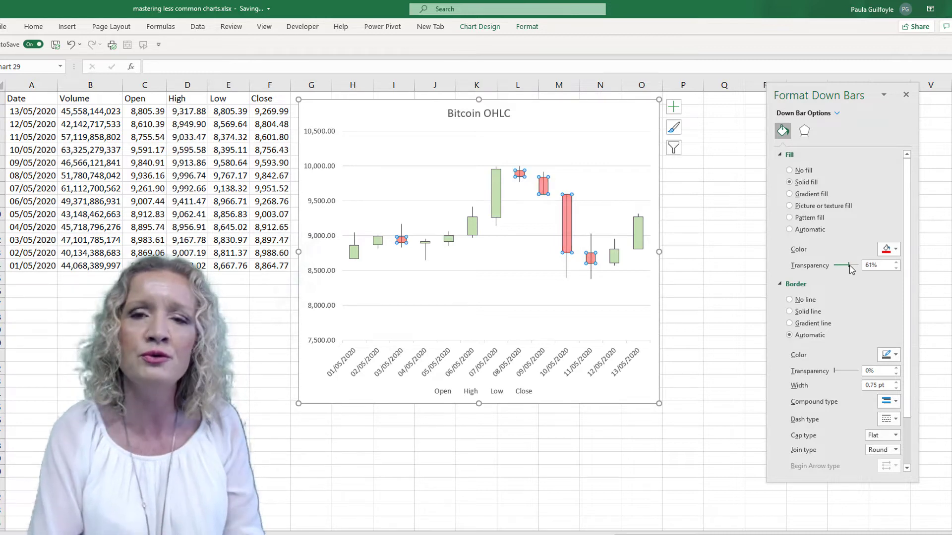
# Step: Make the green up bars 24% transparent
pyautogui.click(496, 205)
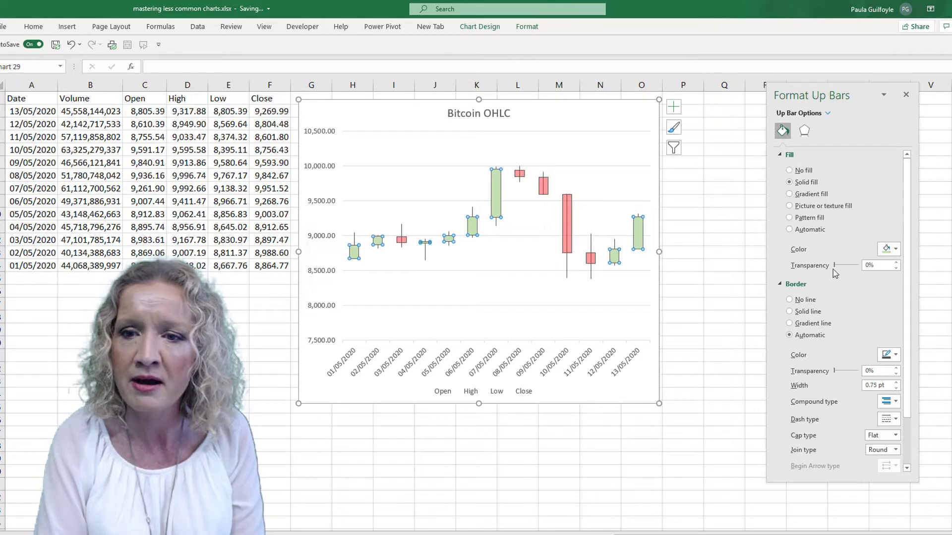
pyautogui.moveTo(833, 268); pyautogui.dragTo(839, 268)
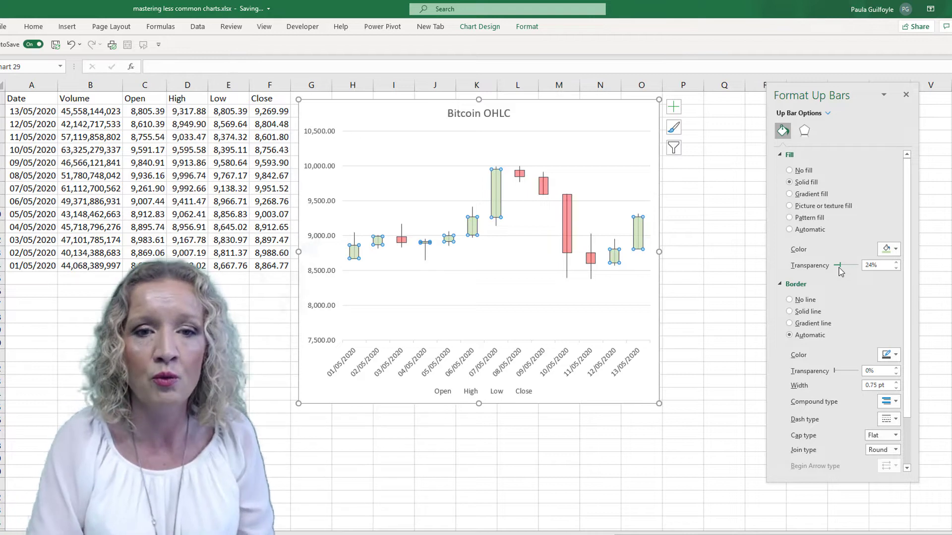
pyautogui.click(432, 373)
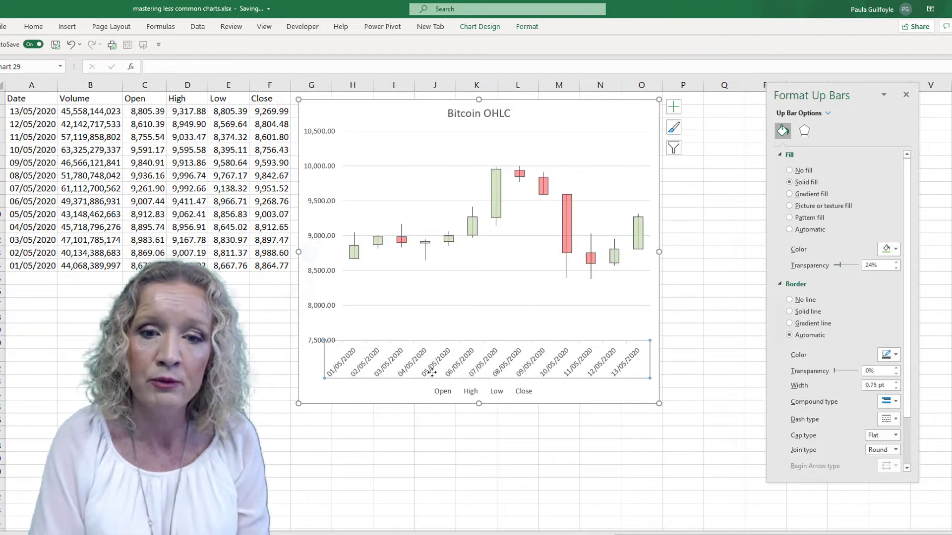
pyautogui.click(443, 394)
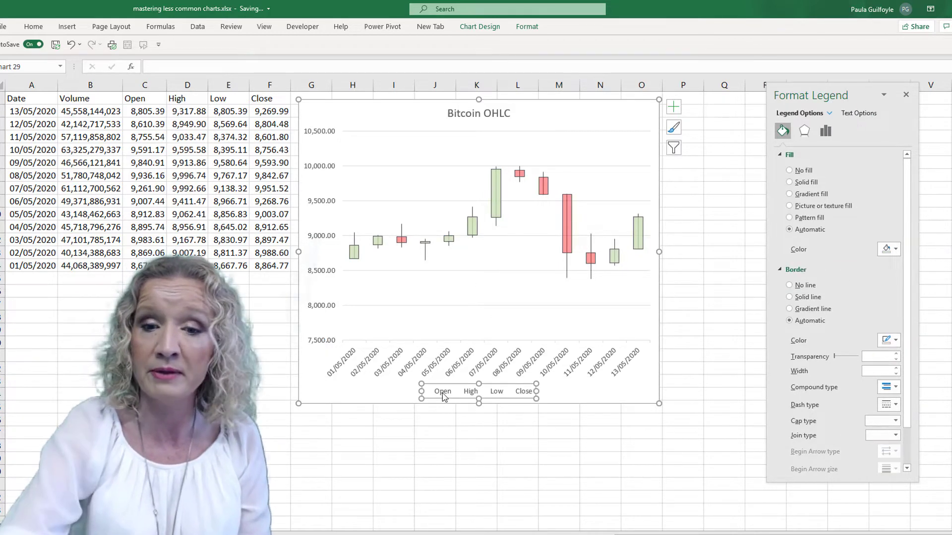
# Step: Delete the legend and give the chart area a solid light grey fill
pyautogui.press('Delete')
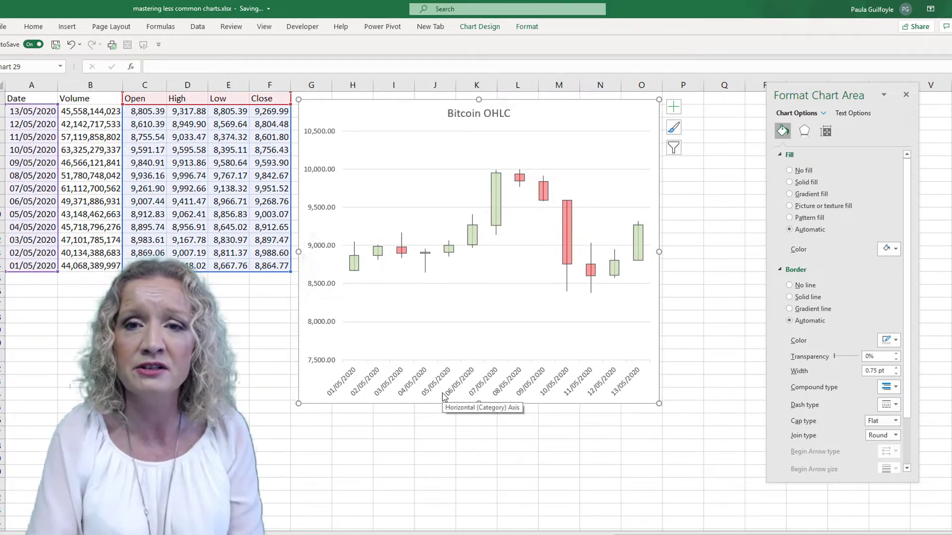
pyautogui.rightClick(631, 107)
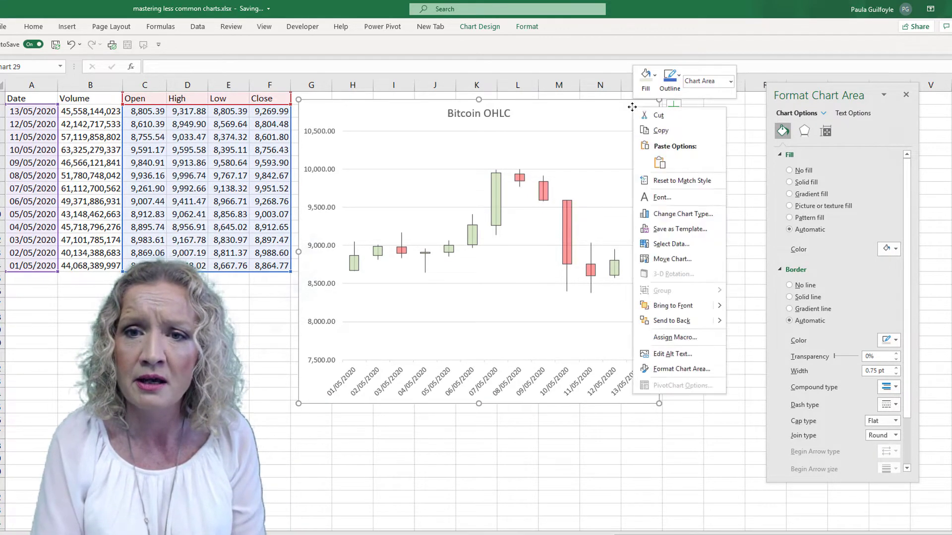
pyautogui.click(782, 133)
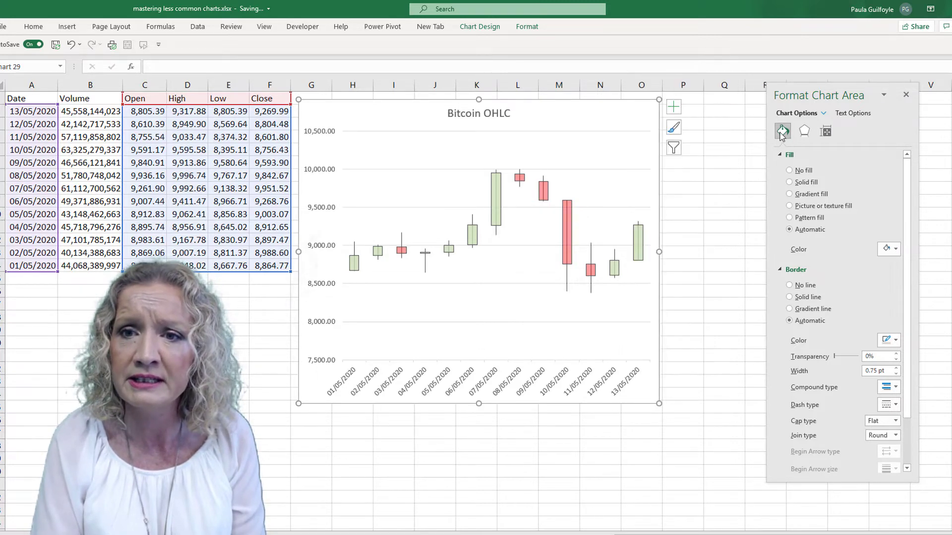
pyautogui.click(794, 182)
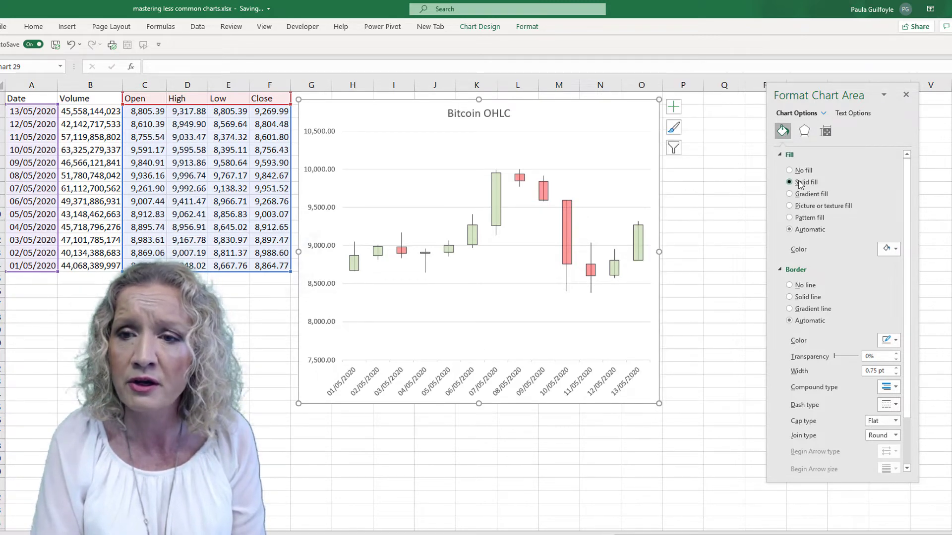
pyautogui.click(893, 249)
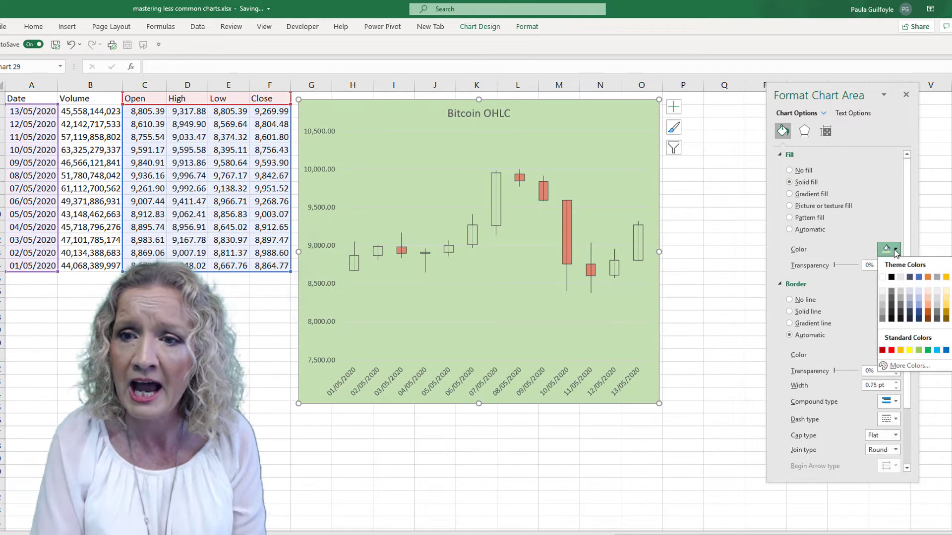
pyautogui.click(900, 277)
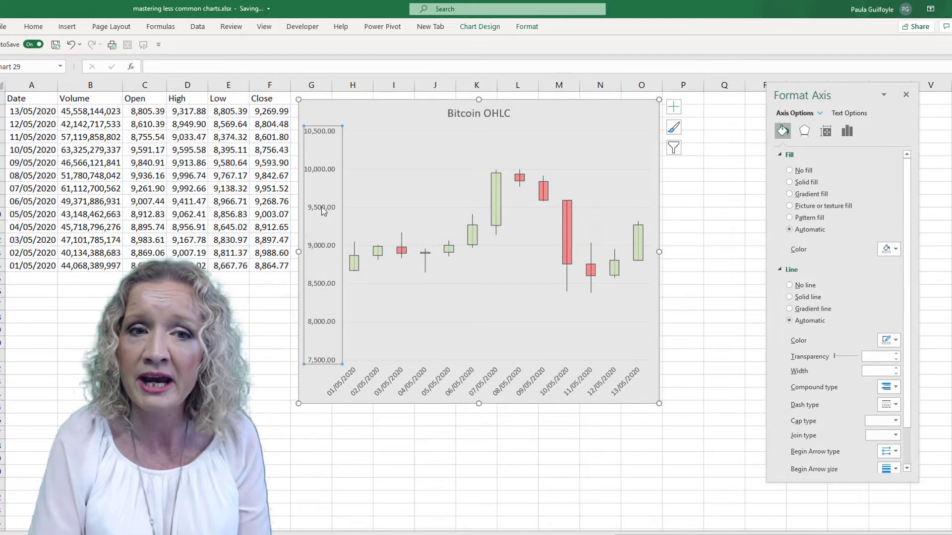
# Step: Format the vertical price axis as US dollar Currency with 0 decimal places
pyautogui.click(848, 131)
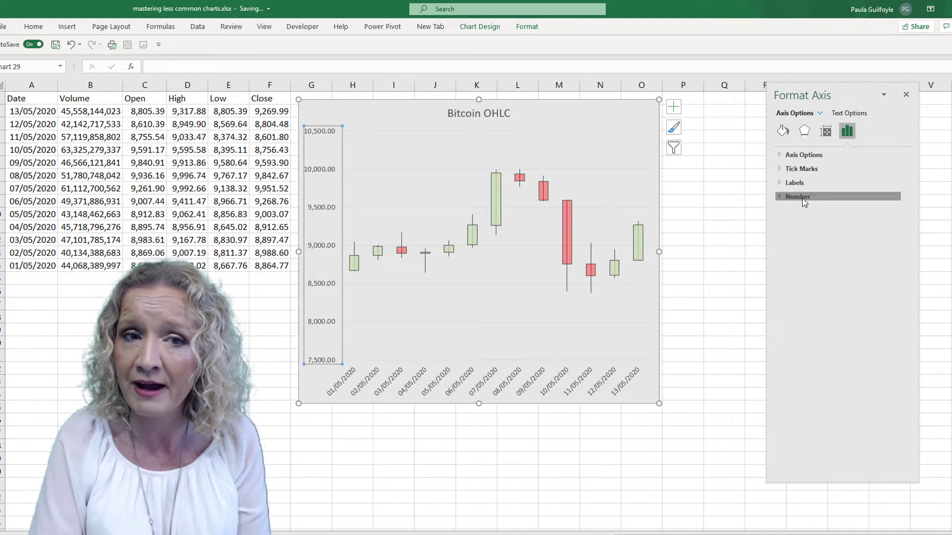
pyautogui.click(802, 198)
pyautogui.click(879, 222)
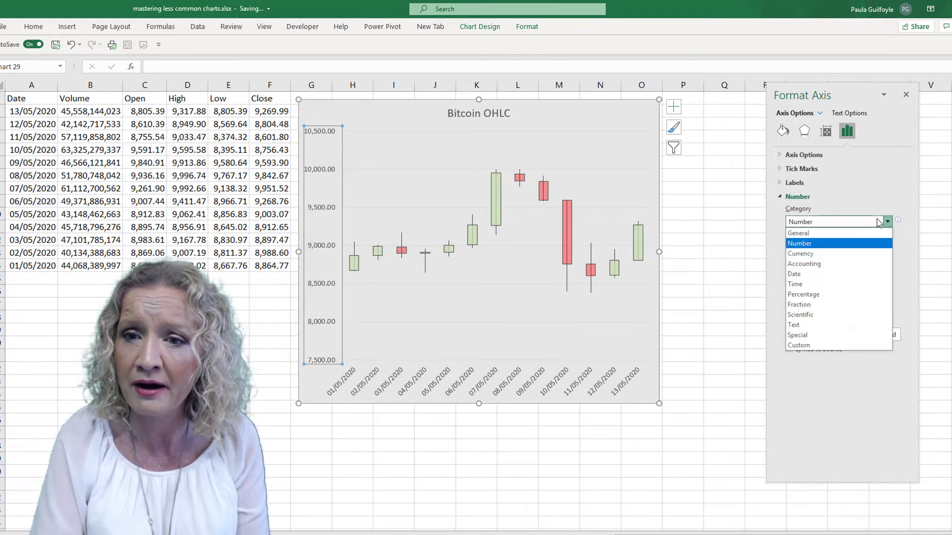
pyautogui.click(827, 253)
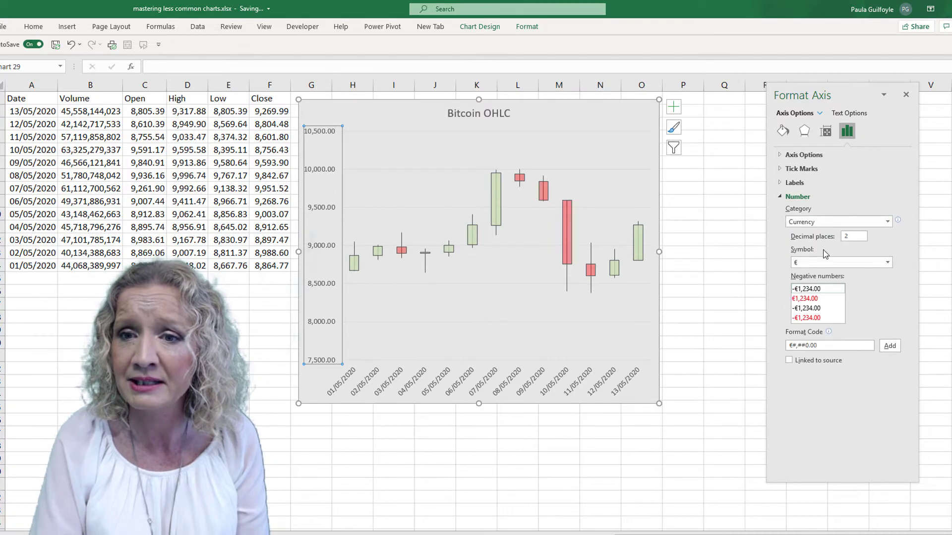
pyautogui.click(853, 236)
pyautogui.write('0')
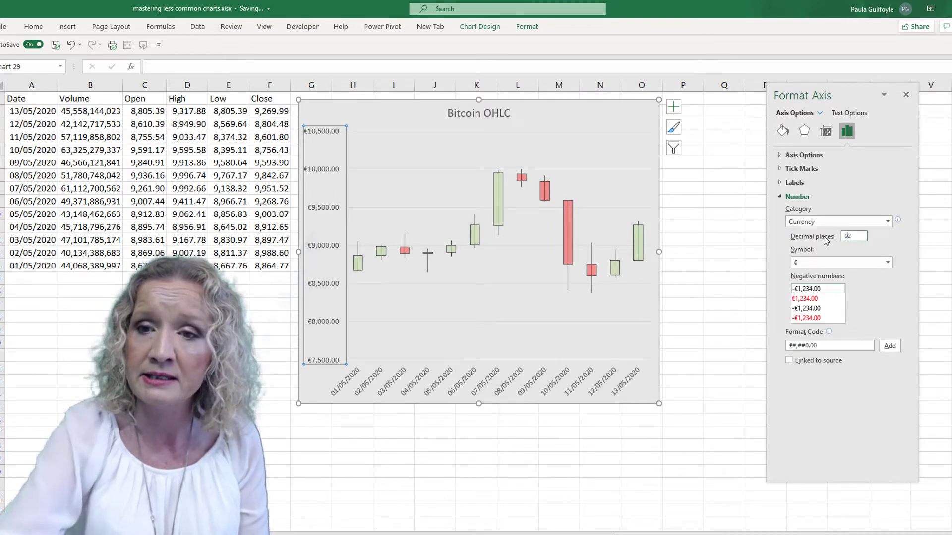
pyautogui.click(832, 263)
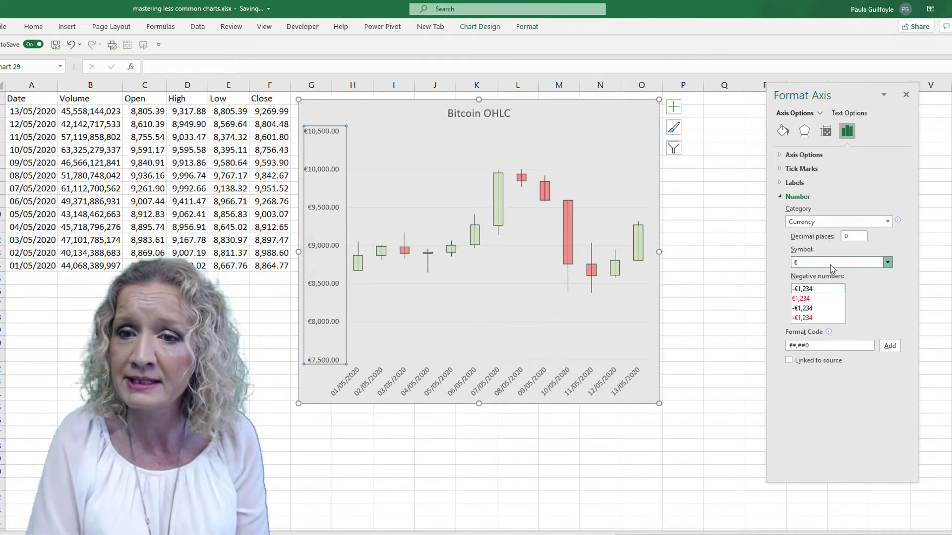
pyautogui.scroll(-2, 845, 272)
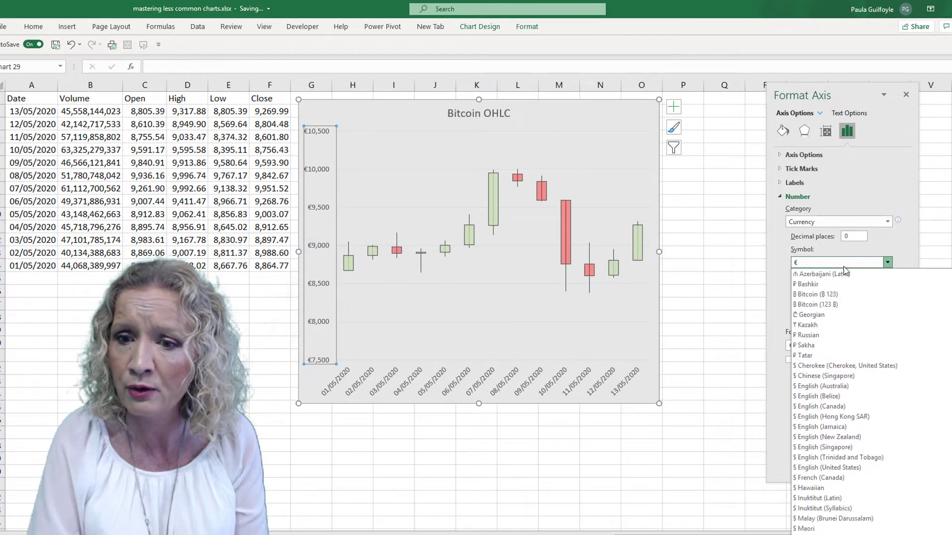
pyautogui.click(844, 468)
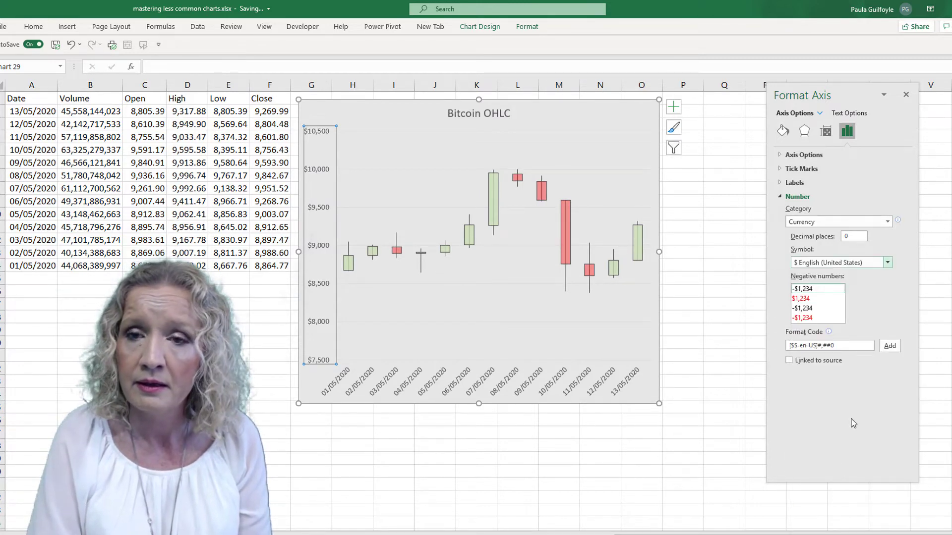
pyautogui.click(496, 392)
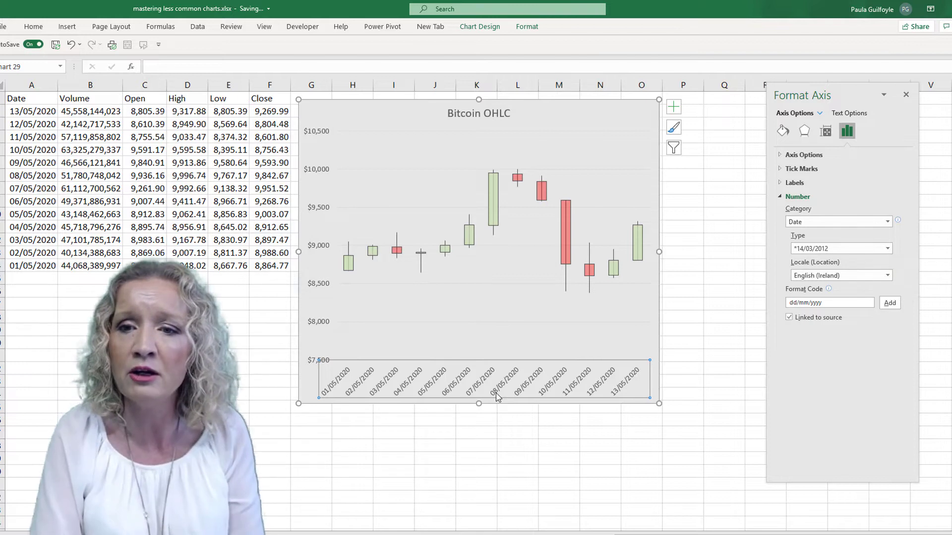
# Step: Show date axis labels in 14/3/12 format with a 2-day major unit
pyautogui.click(887, 248)
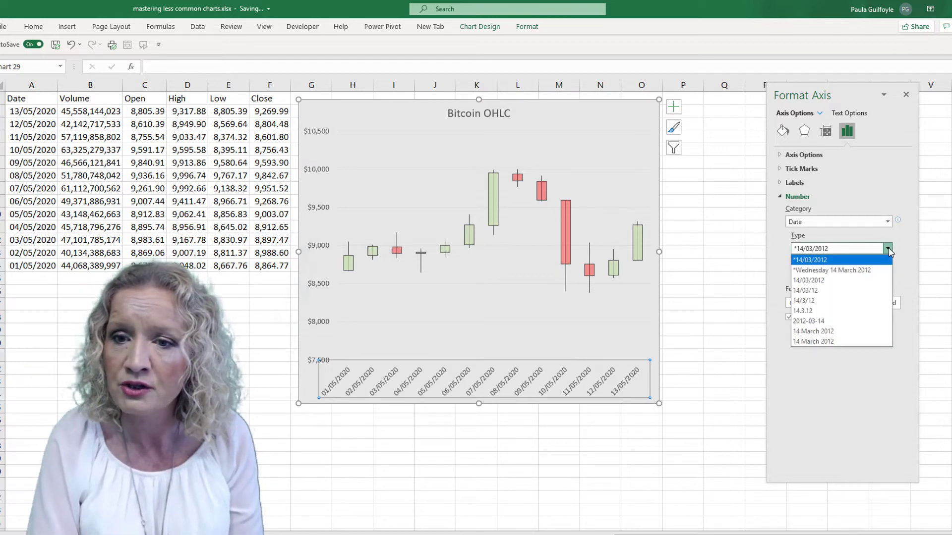
pyautogui.click(825, 301)
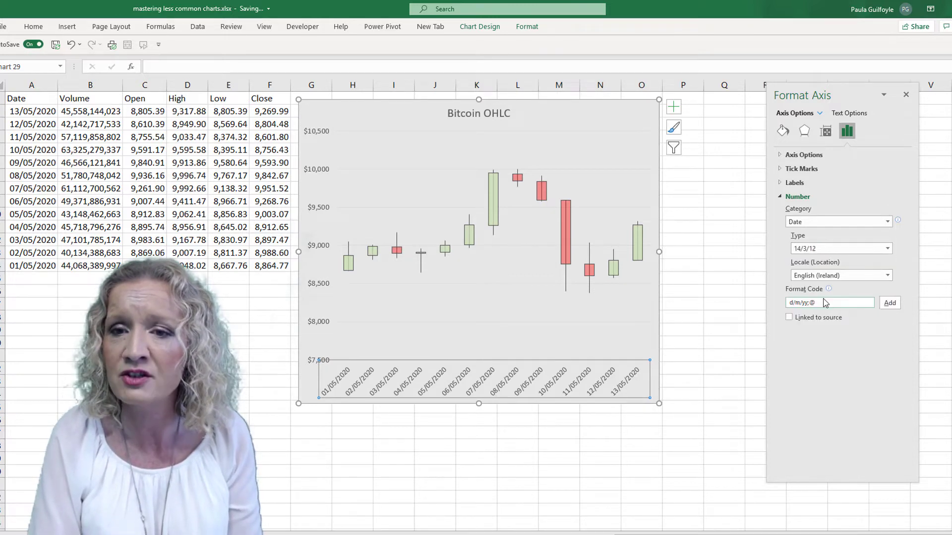
pyautogui.click(808, 155)
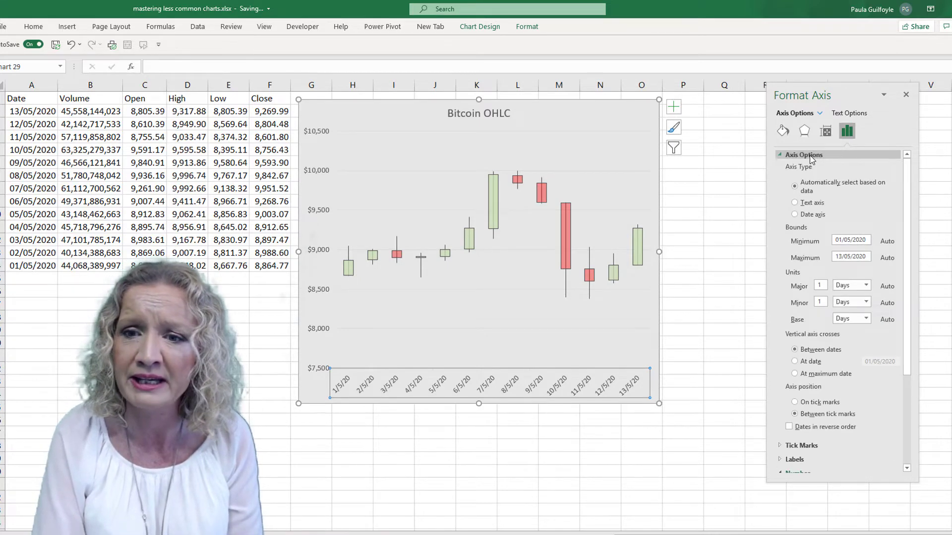
pyautogui.click(817, 286)
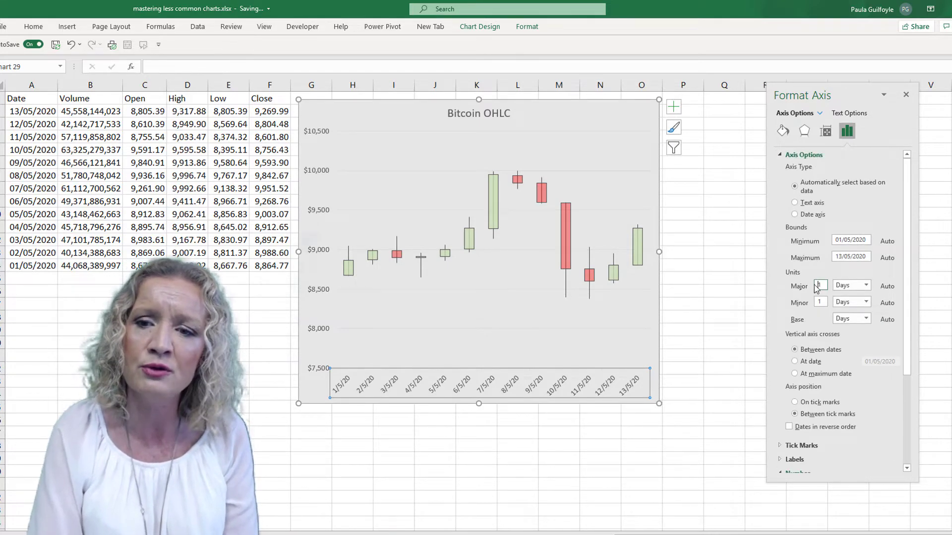
pyautogui.doubleClick(823, 285)
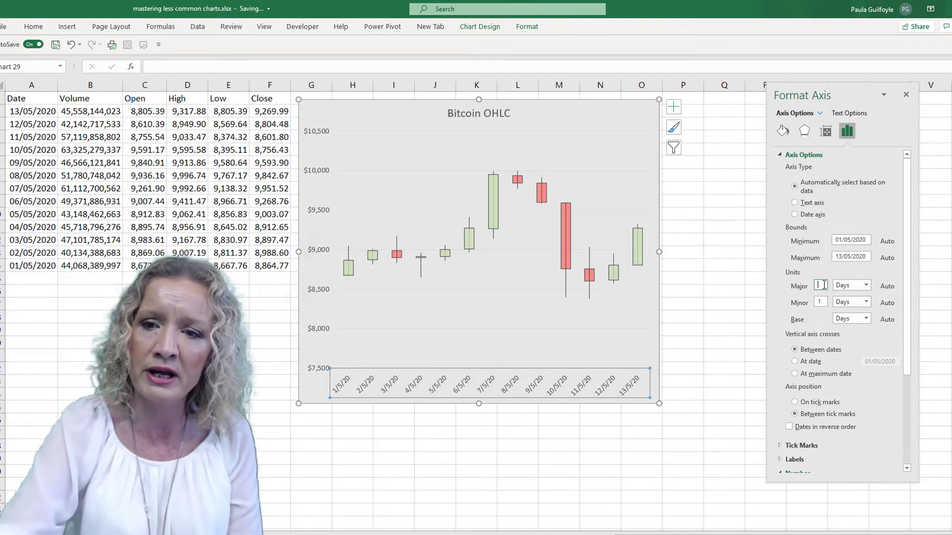
pyautogui.write('2')
pyautogui.press('Return')
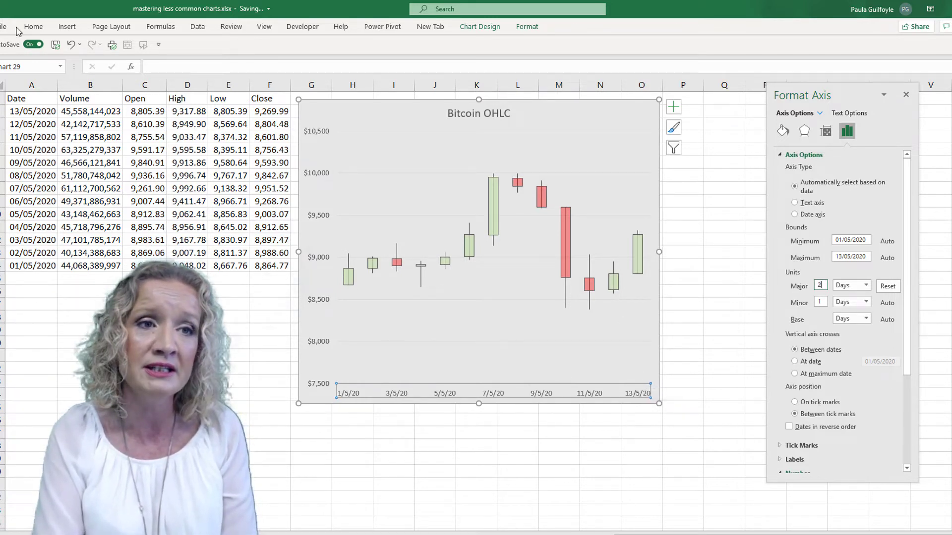
pyautogui.click(33, 26)
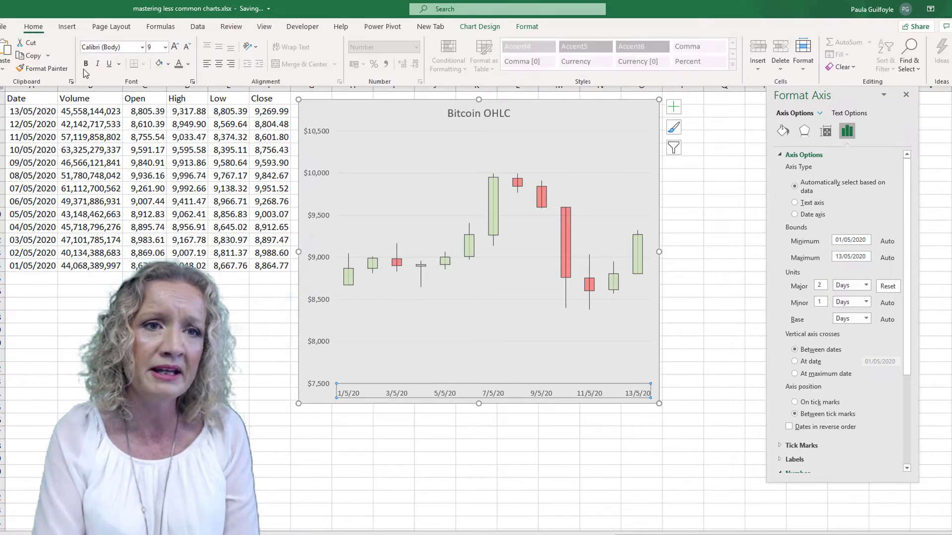
# Step: Review the price axis bounds, then select the green up bars for formatting
pyautogui.click(318, 263)
pyautogui.click(317, 263)
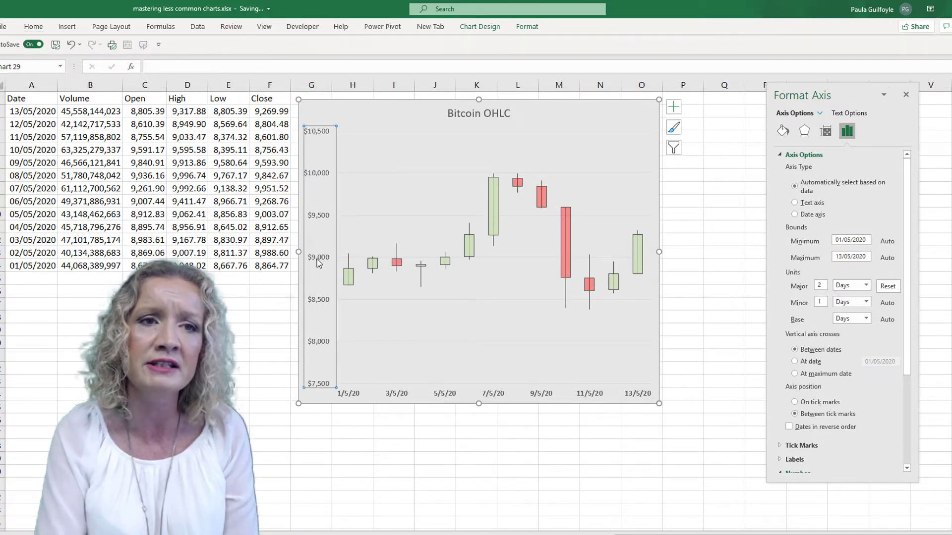
pyautogui.click(33, 26)
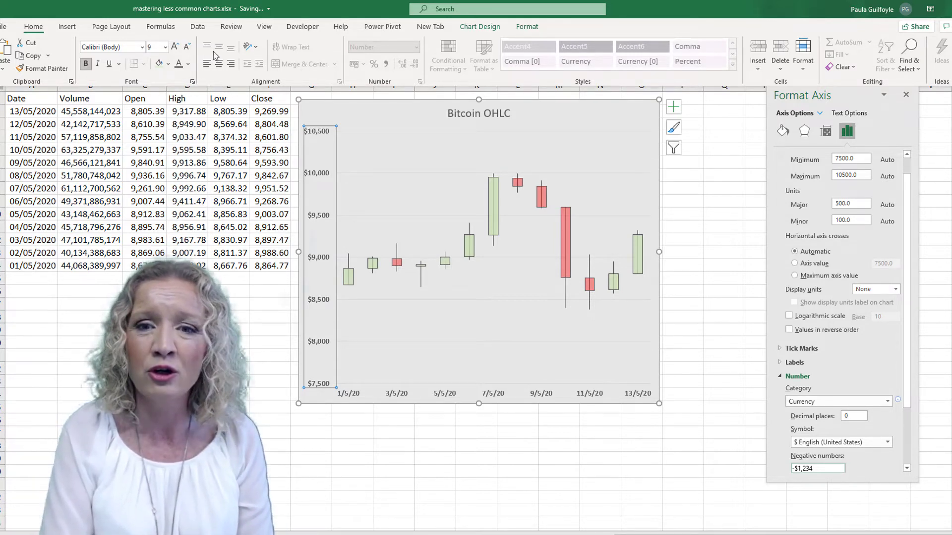
pyautogui.press('Escape')
pyautogui.click(471, 253)
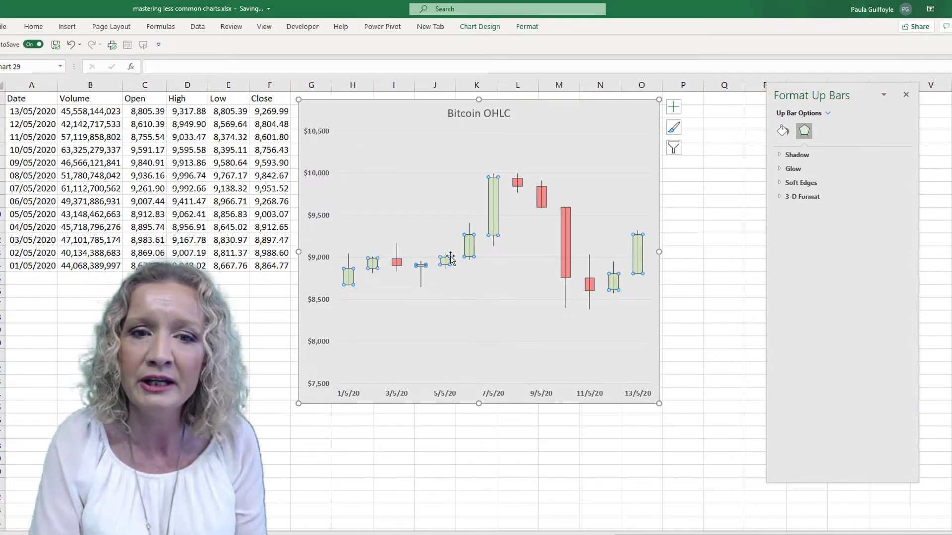
# Step: Add a linear trendline to the Low series markers
pyautogui.moveTo(399, 276)
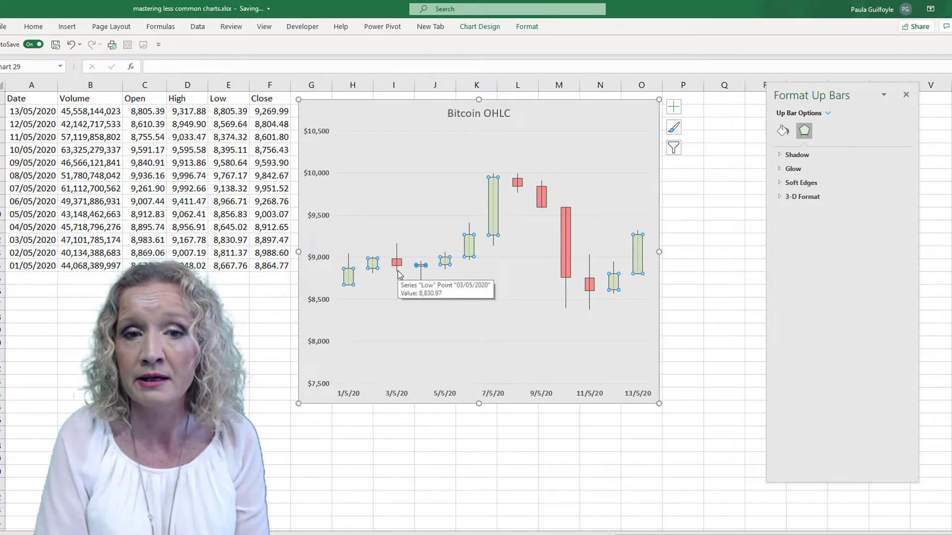
pyautogui.click(348, 286)
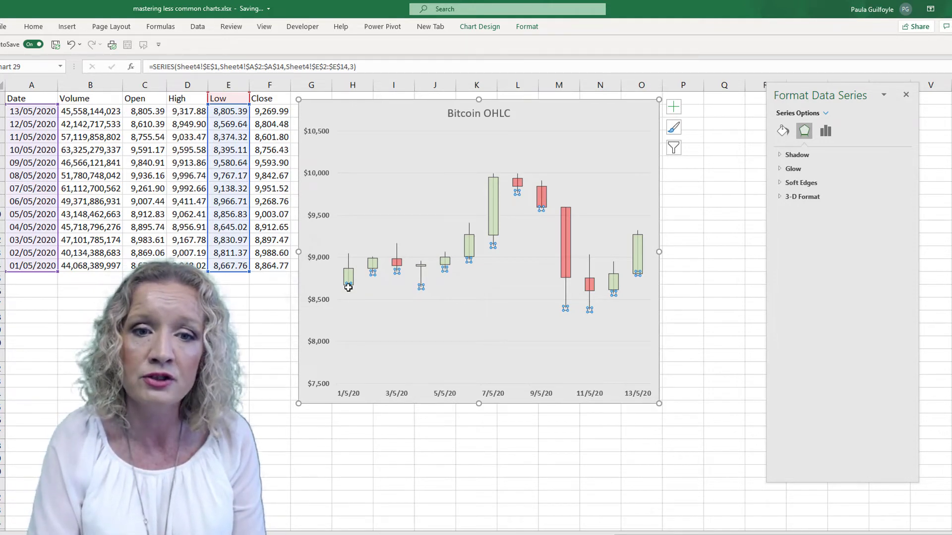
pyautogui.rightClick(348, 287)
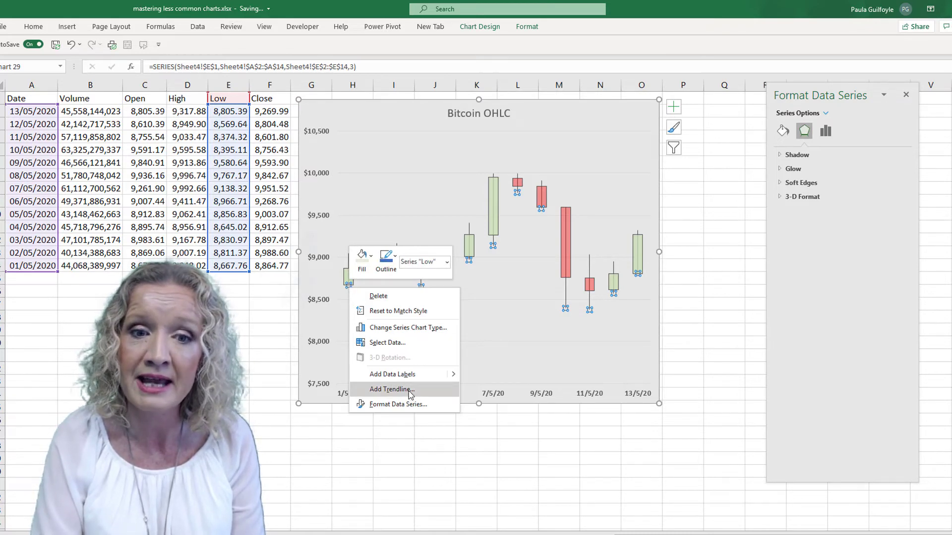
pyautogui.click(391, 390)
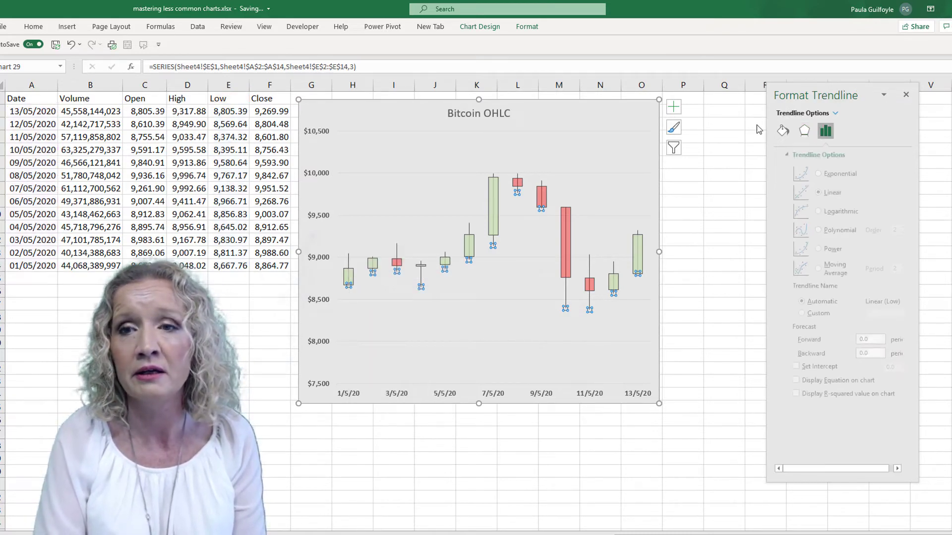
# Step: Make the Low trendline a moving average drawn as an orange 1.75 pt line
pyautogui.moveTo(823, 102); pyautogui.dragTo(607, 94)
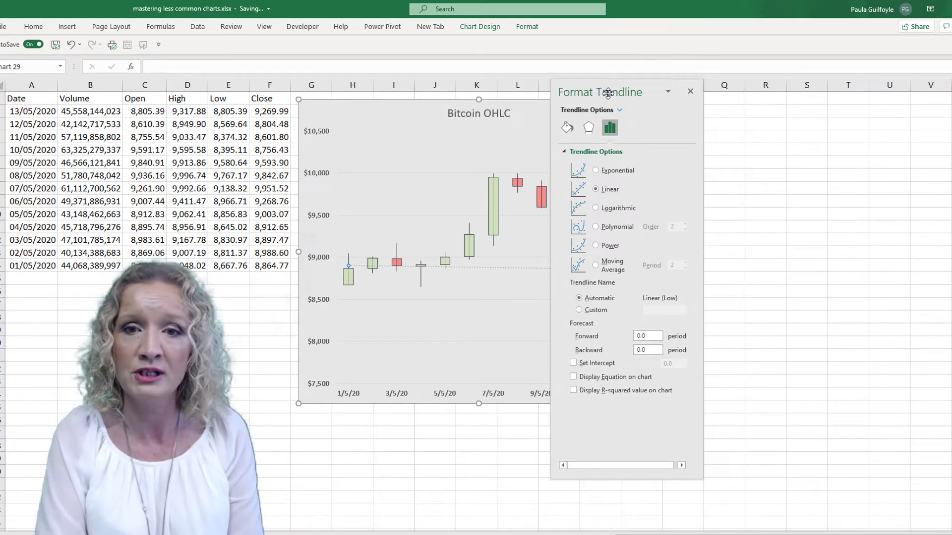
pyautogui.click(596, 266)
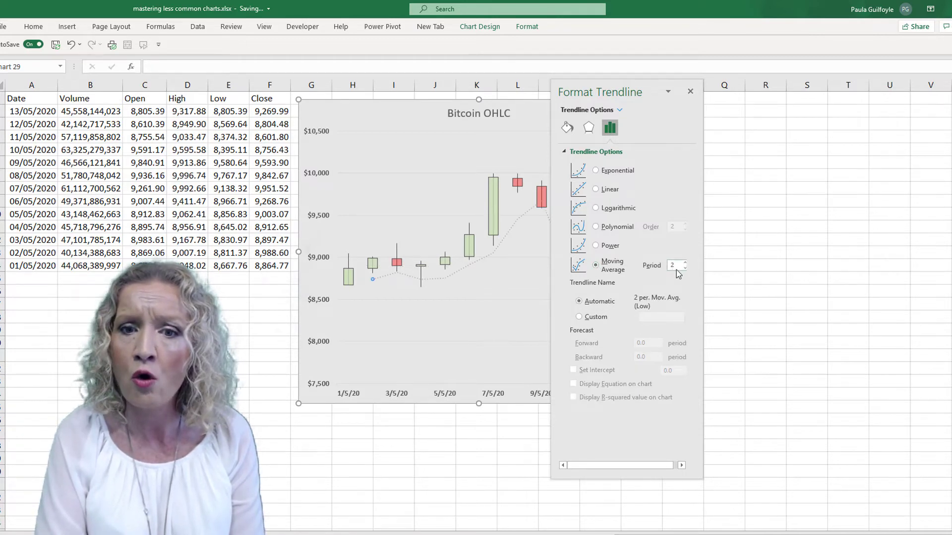
pyautogui.click(568, 130)
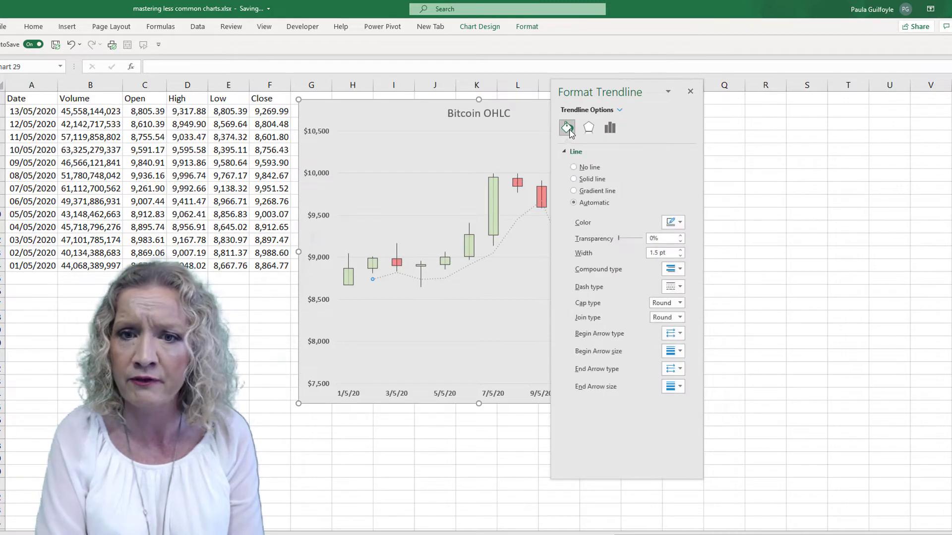
pyautogui.click(679, 223)
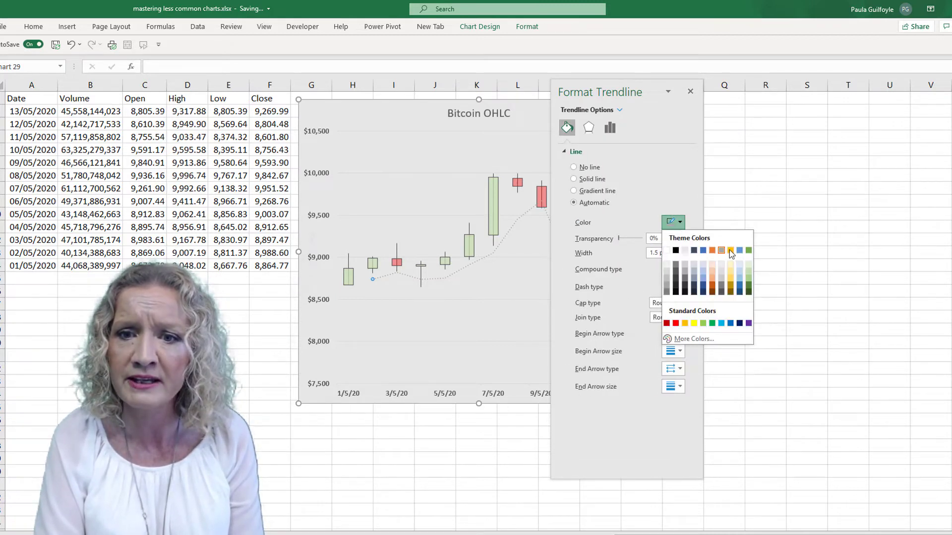
pyautogui.press('Escape')
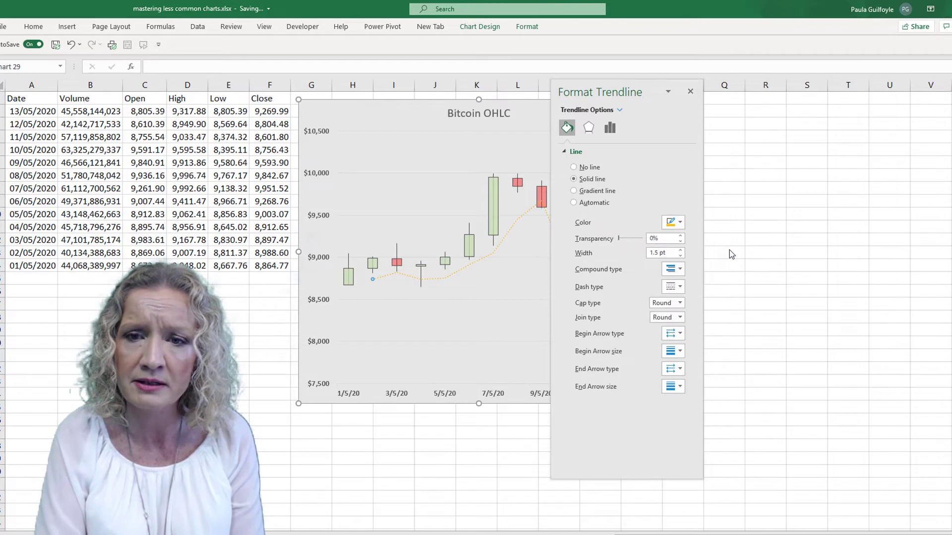
pyautogui.click(680, 250)
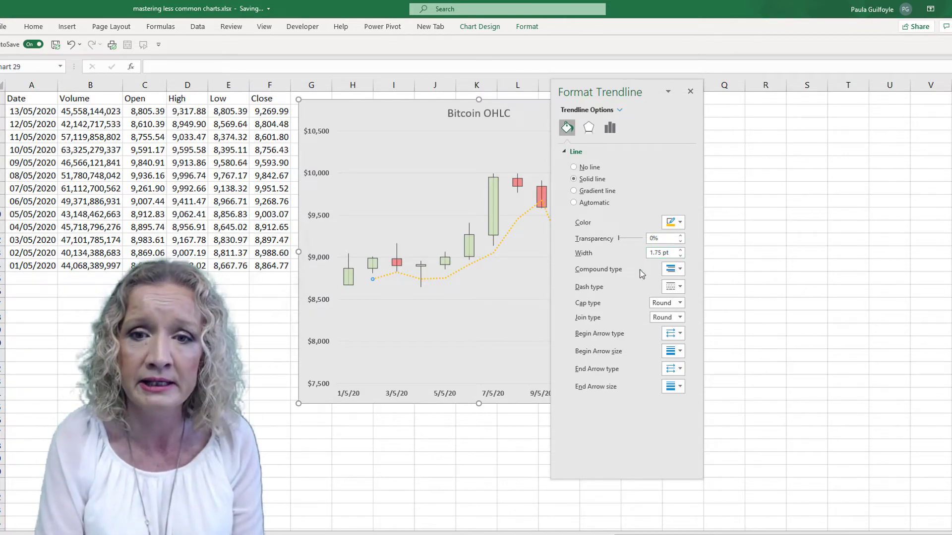
pyautogui.click(459, 122)
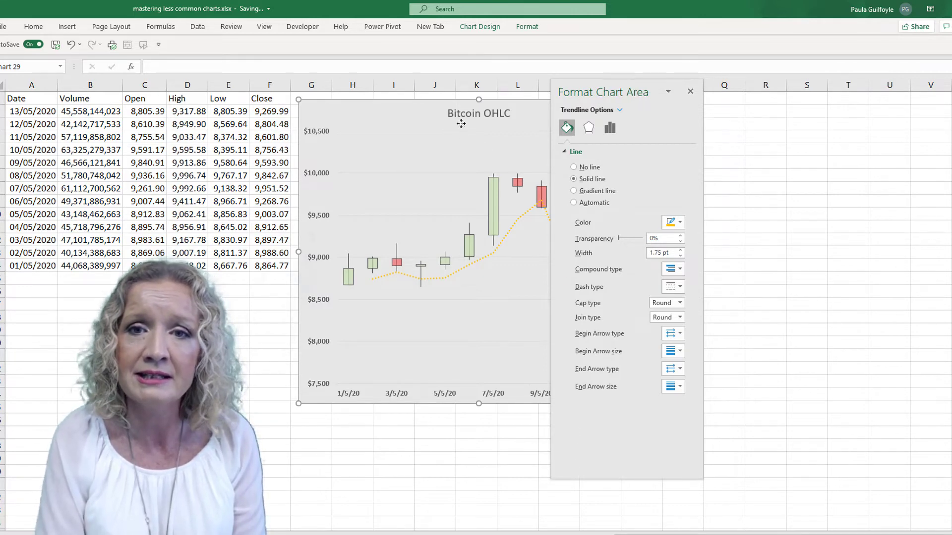
# Step: Dock the Format pane and move the OHLC chart further right
pyautogui.moveTo(679, 95); pyautogui.dragTo(730, 95)
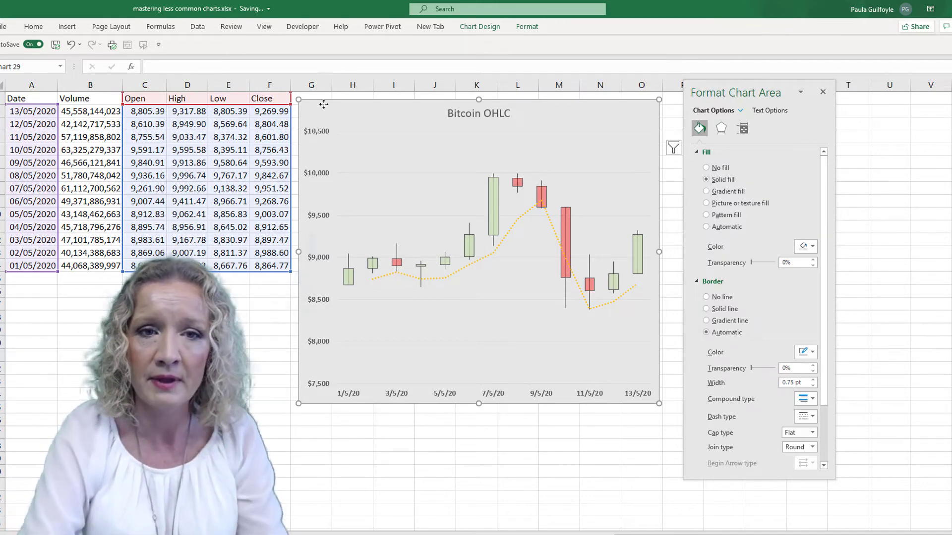
pyautogui.press('Delete')
pyautogui.hotkey('ctrl', 'z')
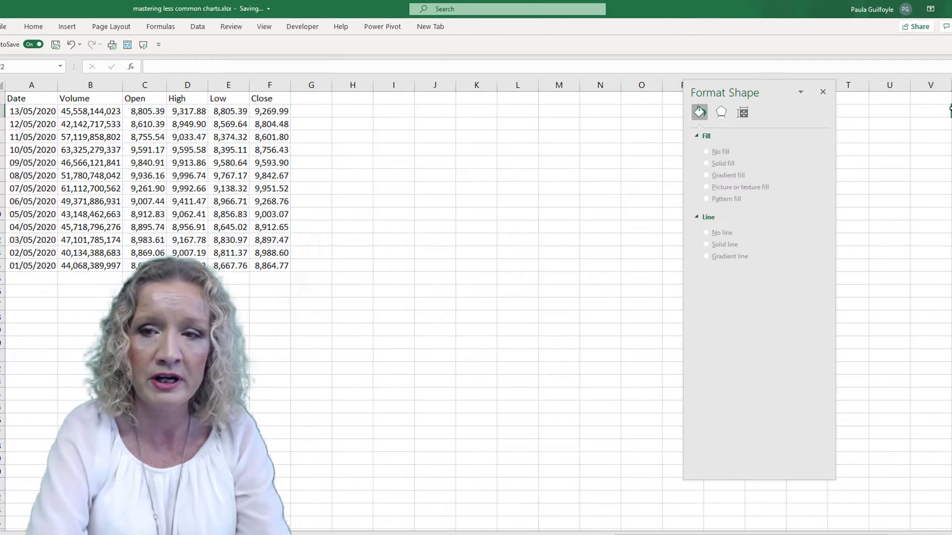
# Step: Insert a Volume-High-Low-Close stock chart from A1:B14 and D1:F14
pyautogui.click(390, 149)
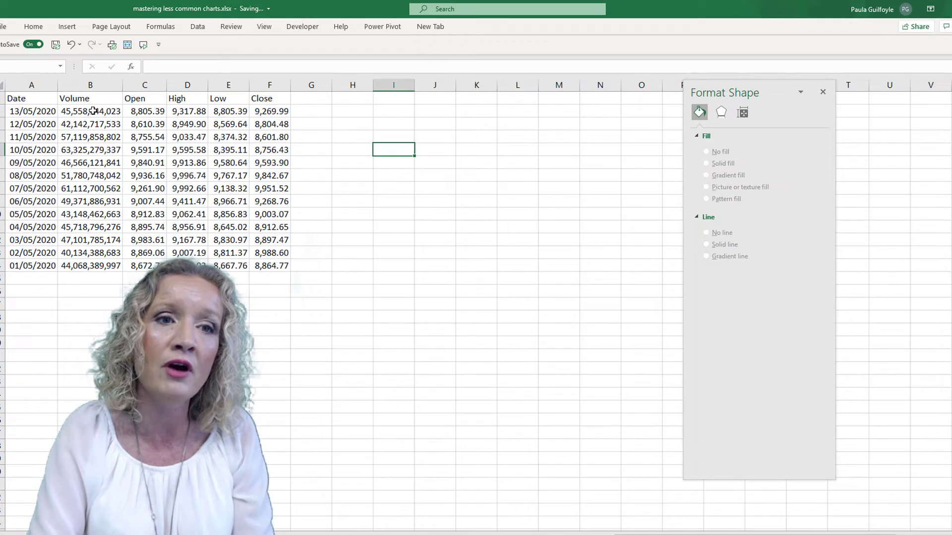
pyautogui.moveTo(194, 98); pyautogui.dragTo(269, 262)
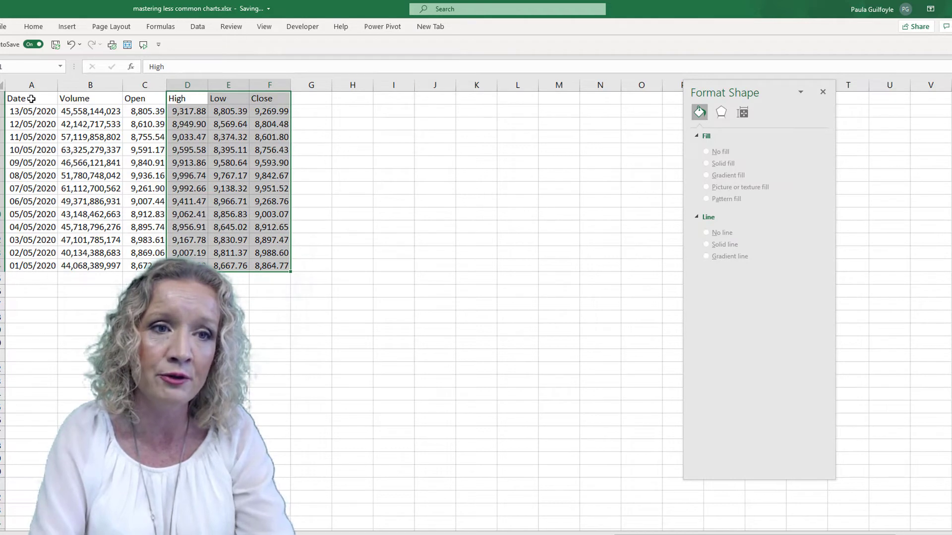
pyautogui.moveTo(31, 98); pyautogui.dragTo(111, 261)
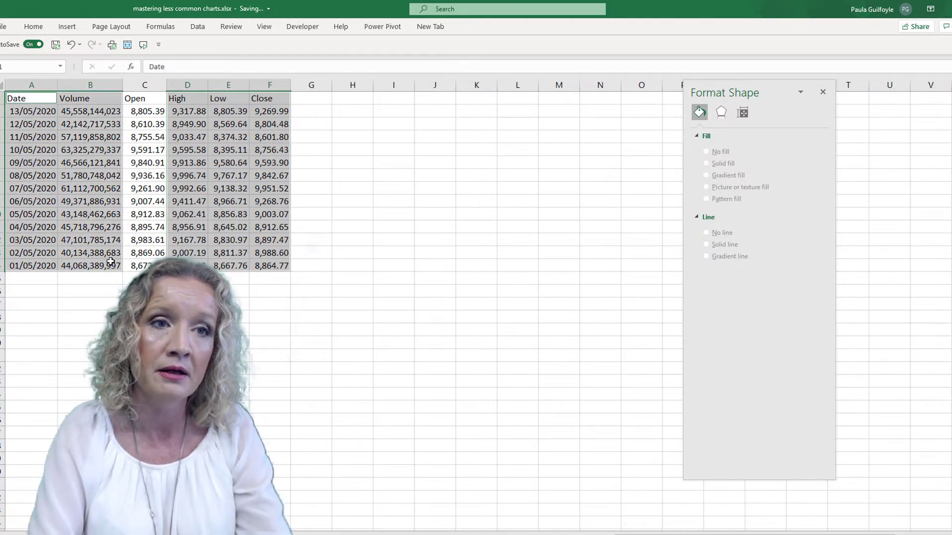
pyautogui.click(69, 27)
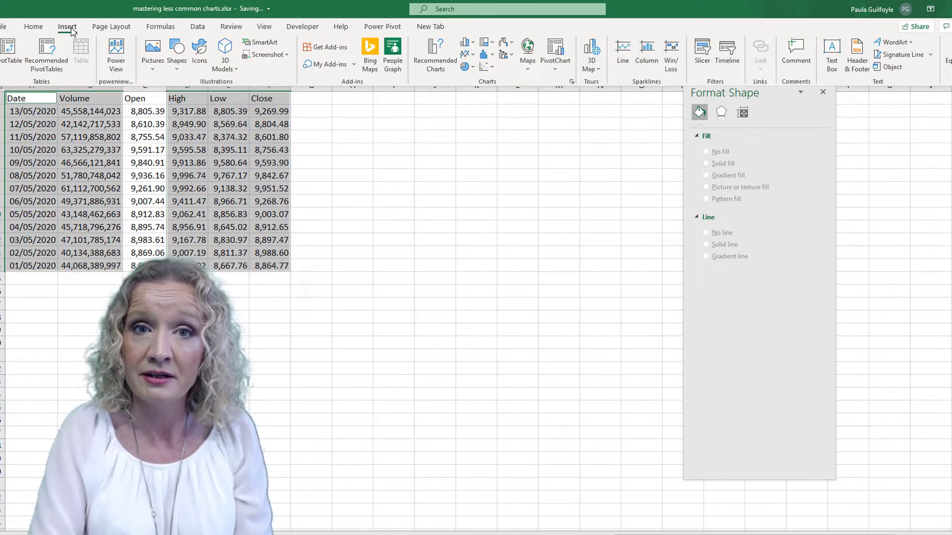
pyautogui.click(510, 45)
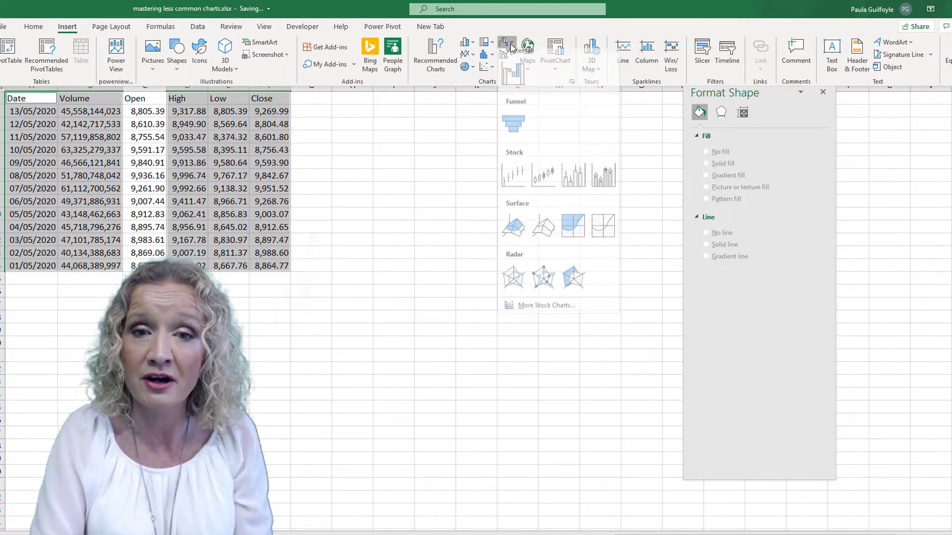
pyautogui.click(581, 183)
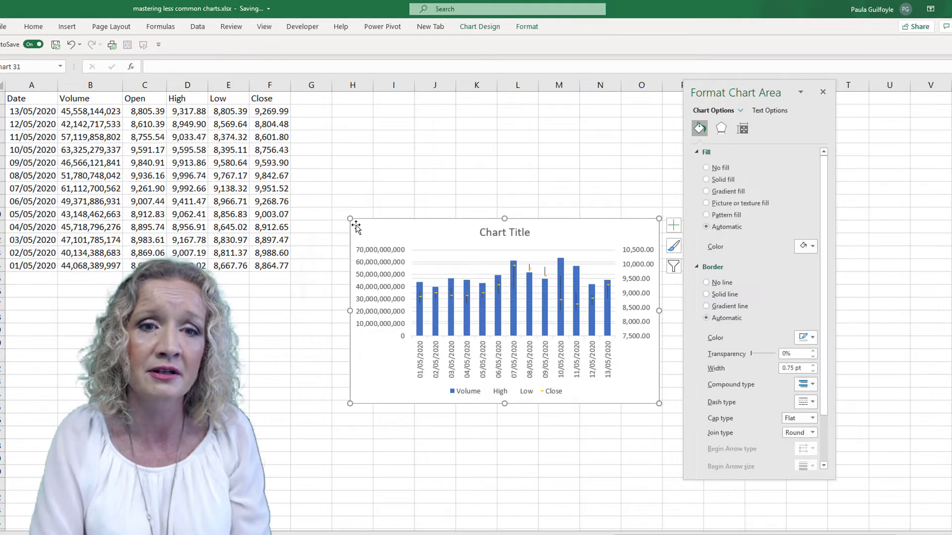
# Step: Enlarge the new chart to start near cell G1 and delete its legend
pyautogui.moveTo(349, 218); pyautogui.dragTo(297, 101)
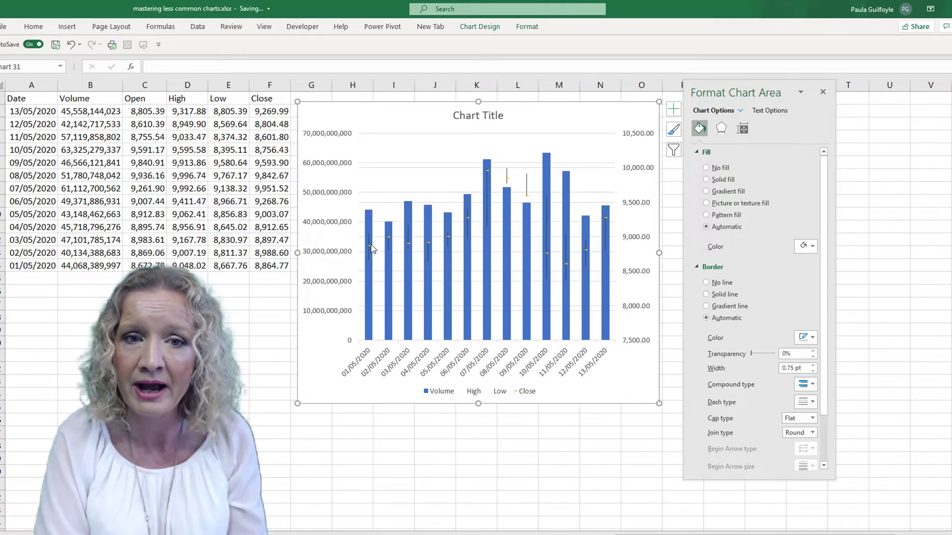
pyautogui.moveTo(371, 252)
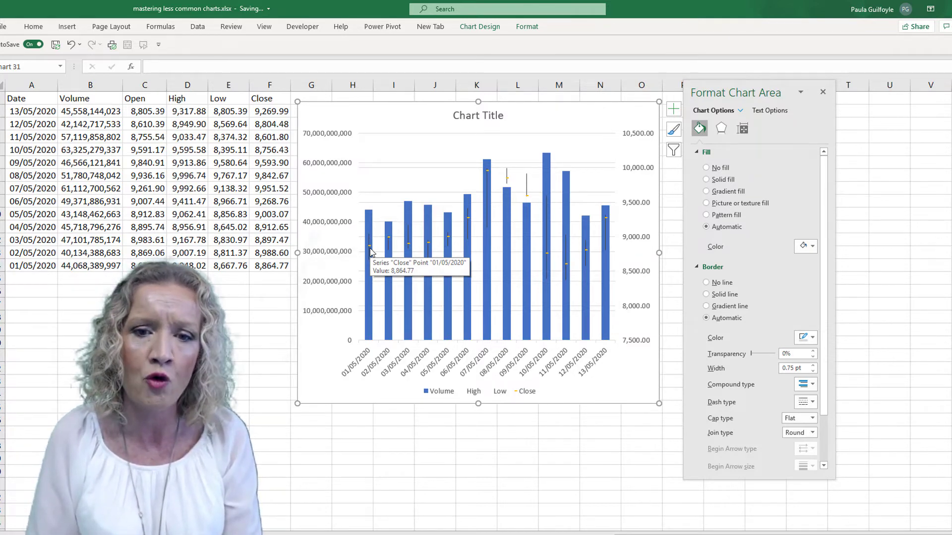
pyautogui.click(442, 394)
pyautogui.press('Delete')
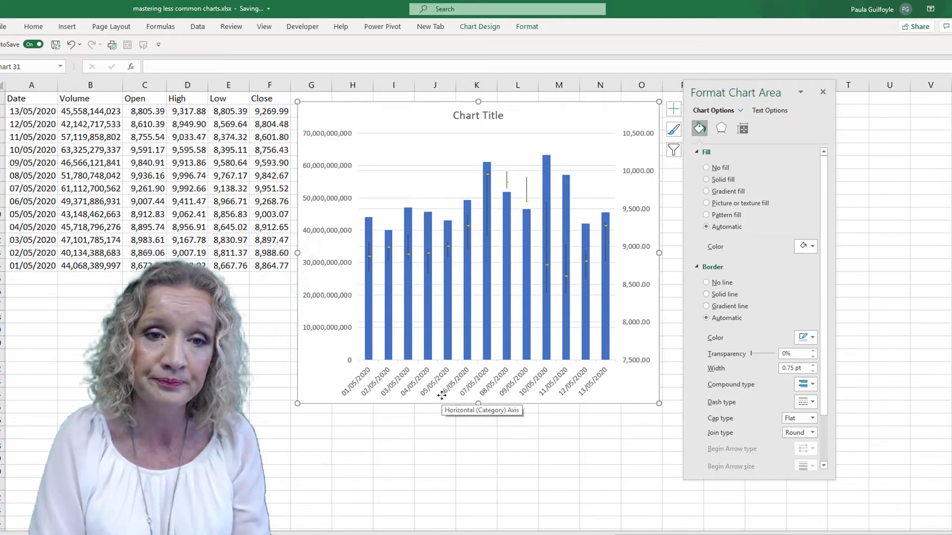
# Step: Show the left volume axis in Billions display units, so it reads 0 to 70
pyautogui.click(323, 233)
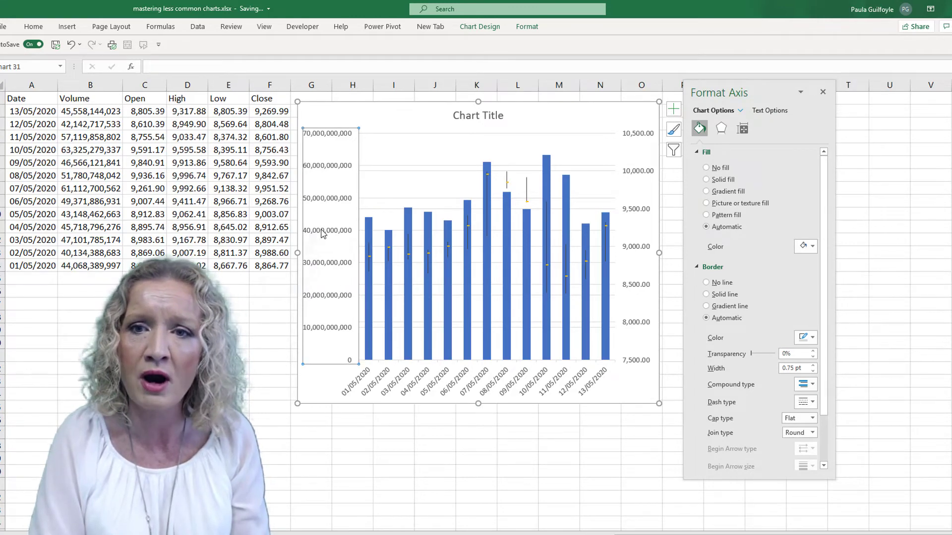
pyautogui.click(765, 130)
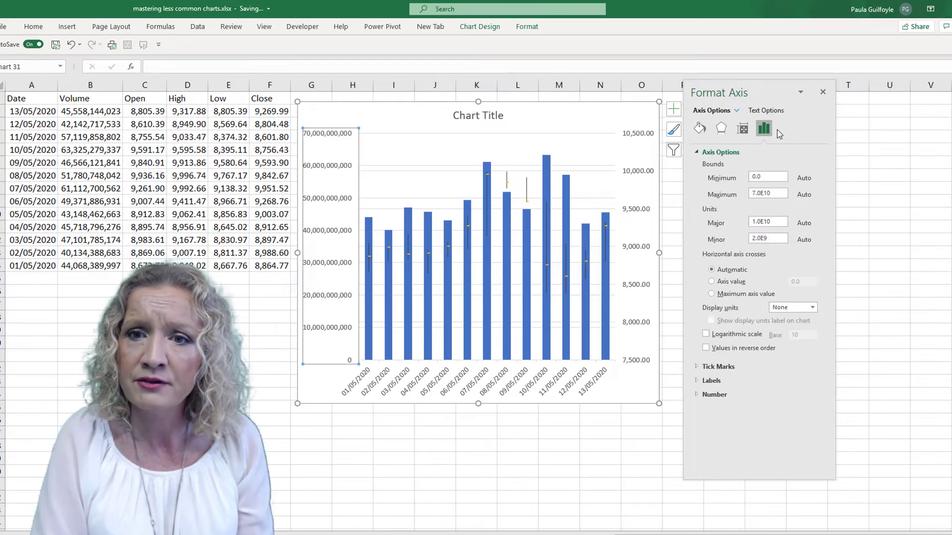
pyautogui.click(811, 308)
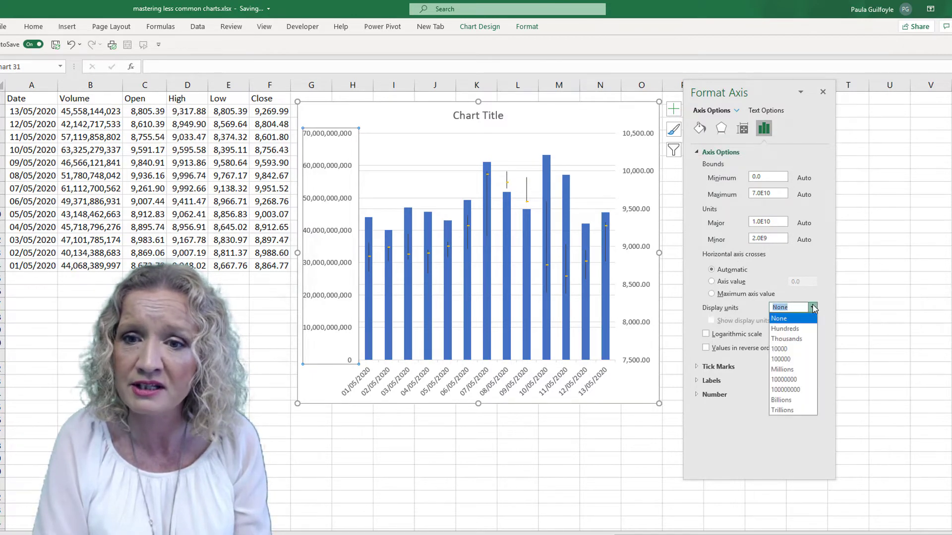
pyautogui.click(802, 399)
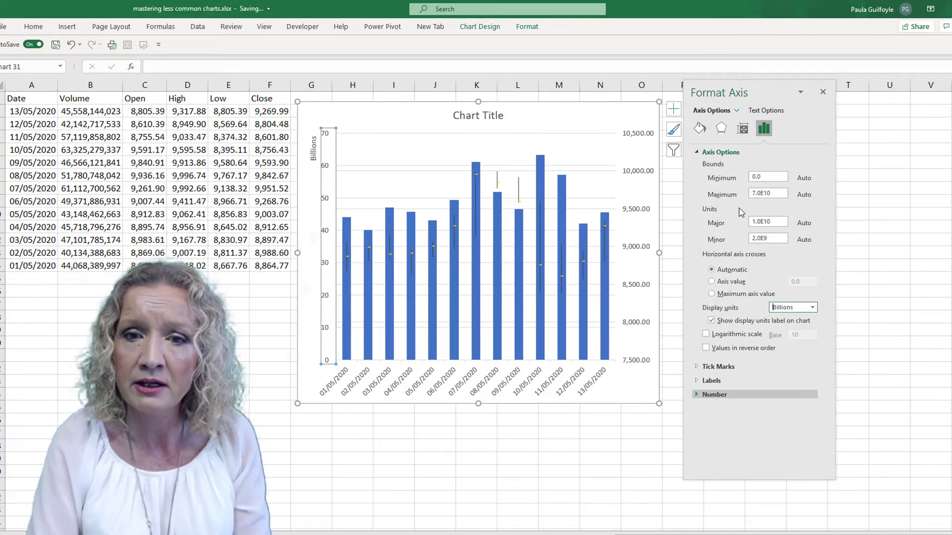
# Step: Format the right price axis as US dollar currency with 0 decimals, $7,500 to $10,500
pyautogui.click(635, 211)
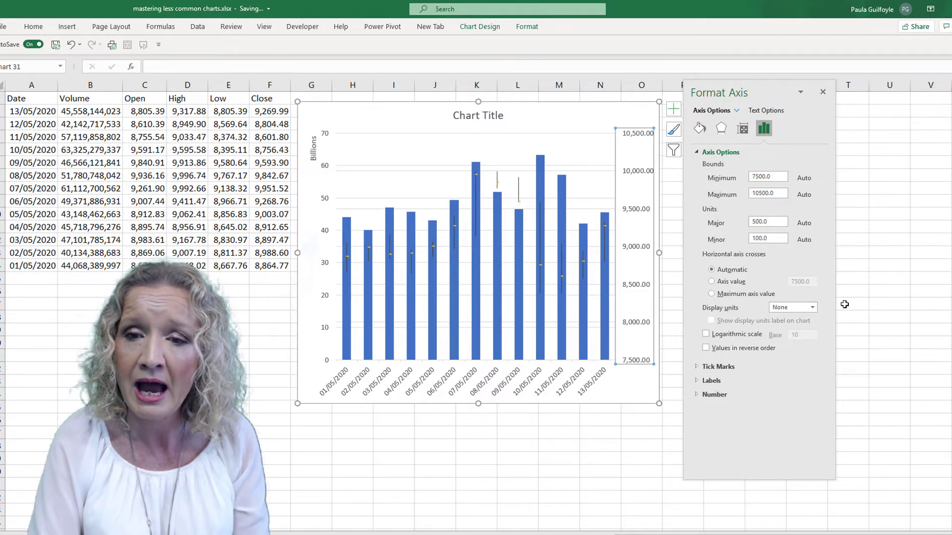
pyautogui.click(718, 395)
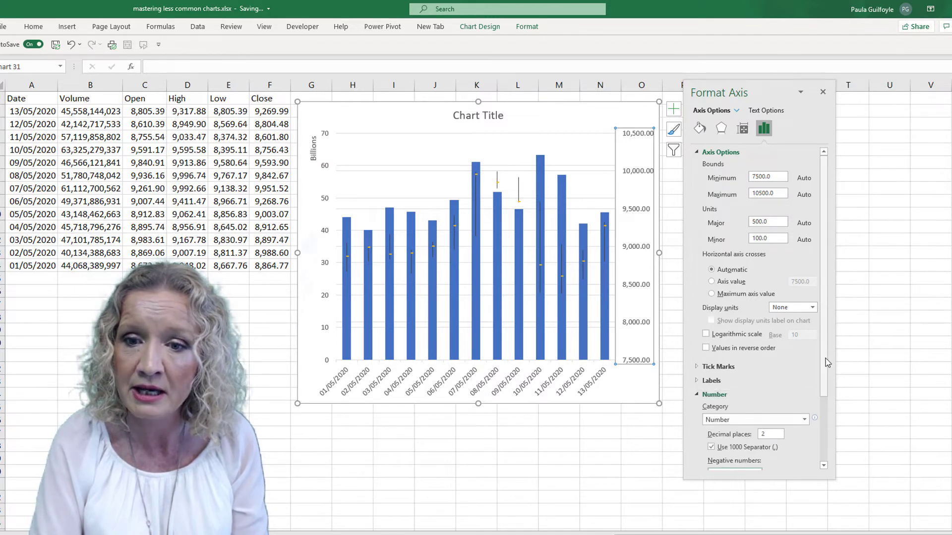
pyautogui.moveTo(827, 361); pyautogui.dragTo(825, 407)
pyautogui.doubleClick(765, 374)
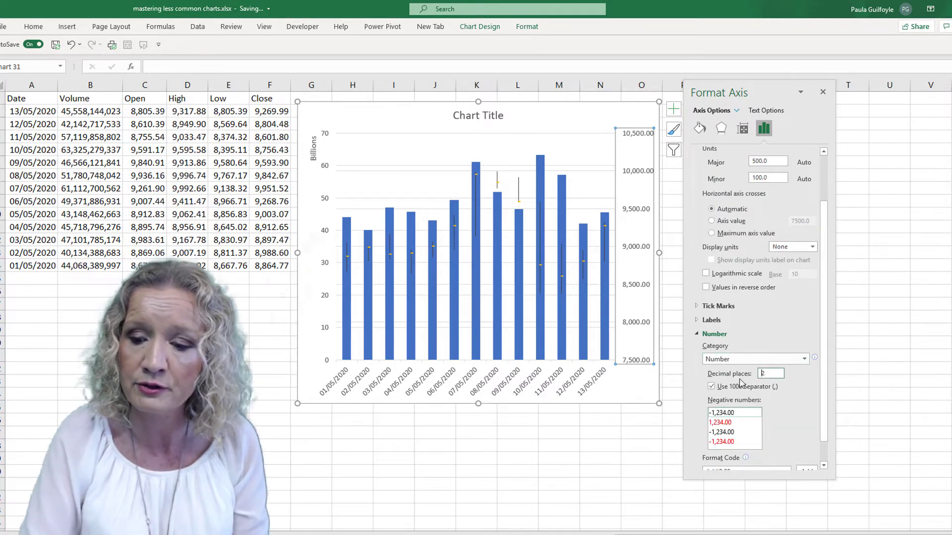
pyautogui.write('0')
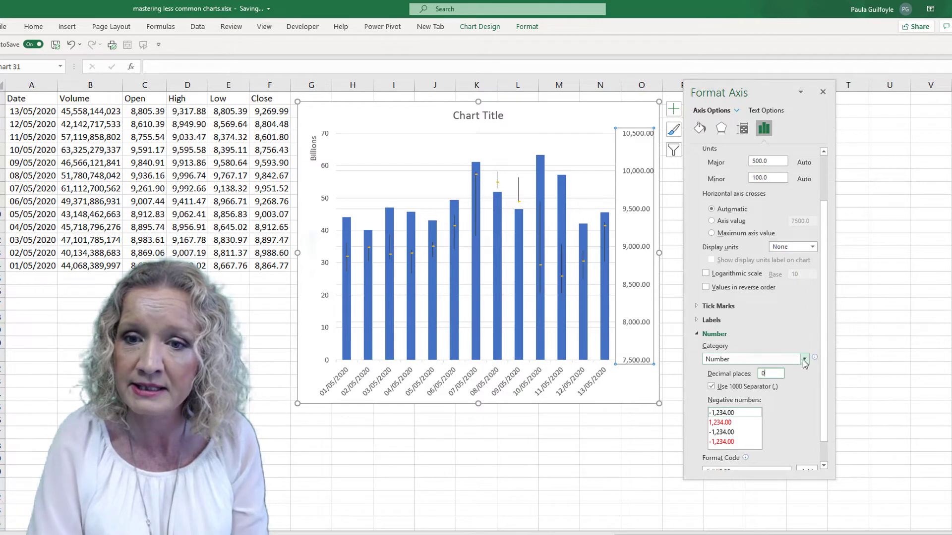
pyautogui.click(803, 359)
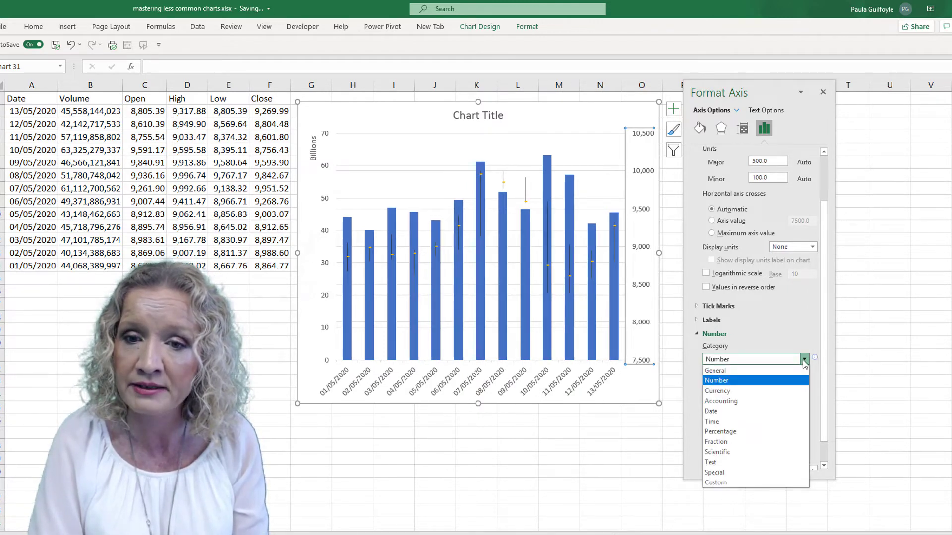
pyautogui.click(731, 392)
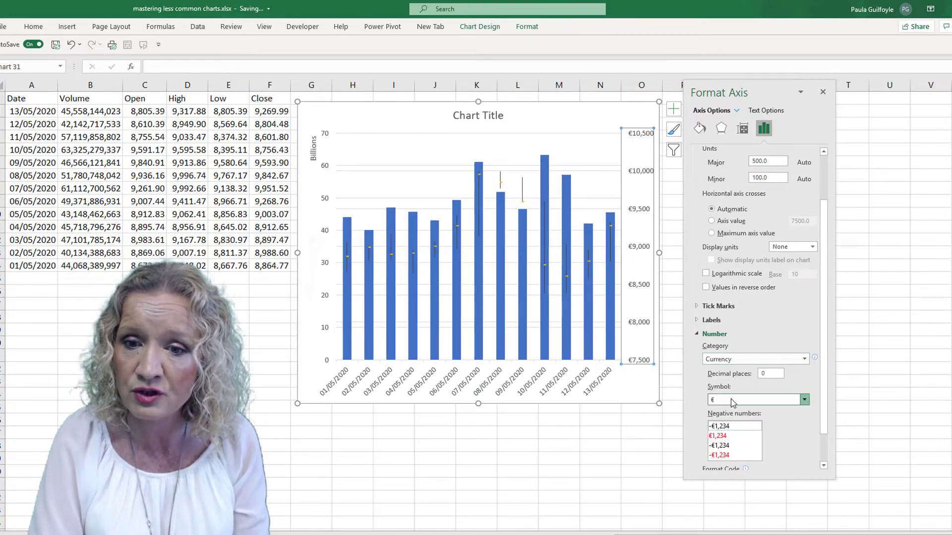
pyautogui.click(732, 400)
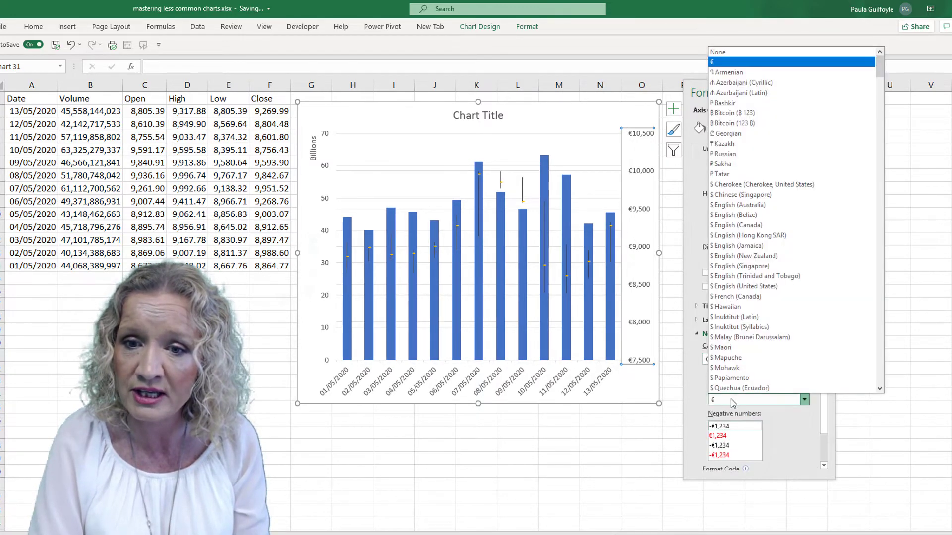
pyautogui.click(748, 288)
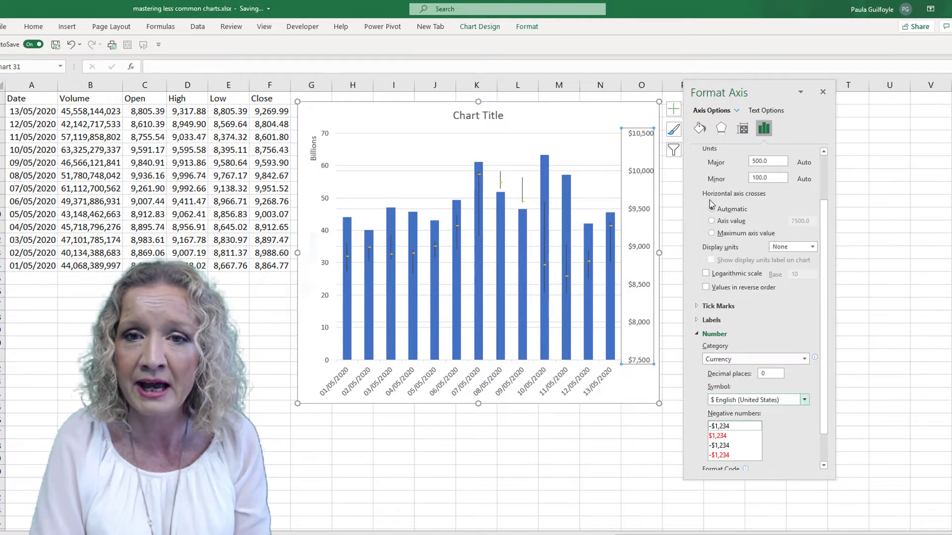
pyautogui.click(669, 219)
pyautogui.click(484, 386)
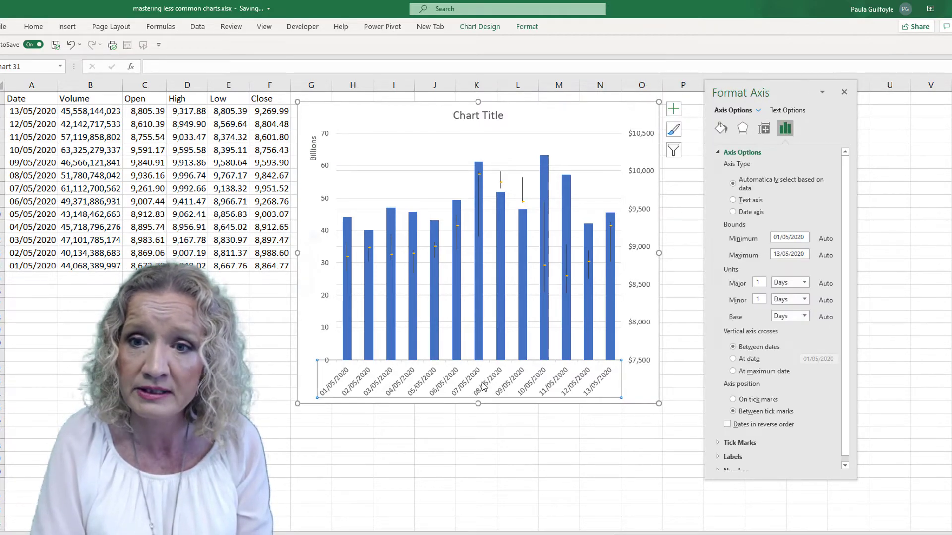
# Step: Label the date axis every 2 days in the short 14/3/12 style, 1/5/20 to 13/5/20
pyautogui.doubleClick(758, 282)
pyautogui.write('2')
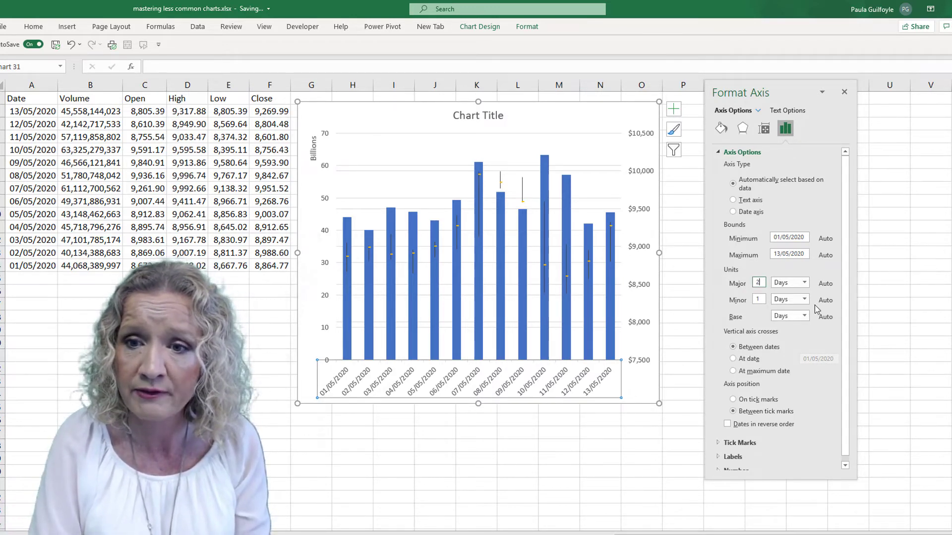
pyautogui.scroll(-1, 846, 289)
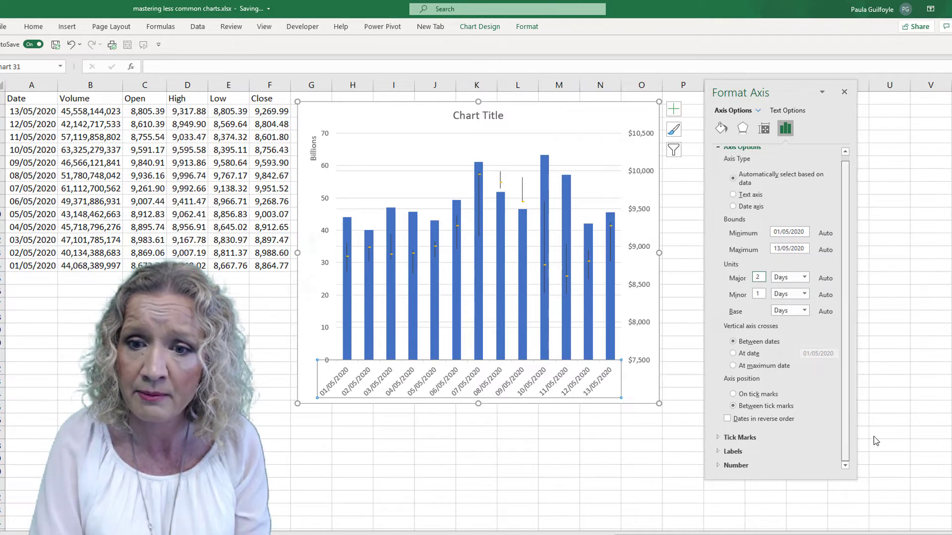
pyautogui.click(741, 466)
pyautogui.scroll(-5, 845, 467)
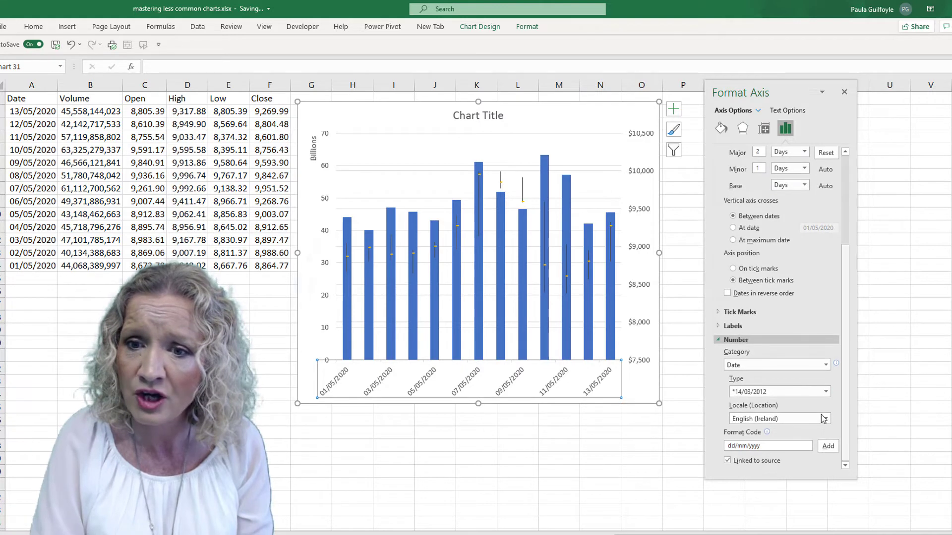
pyautogui.click(826, 392)
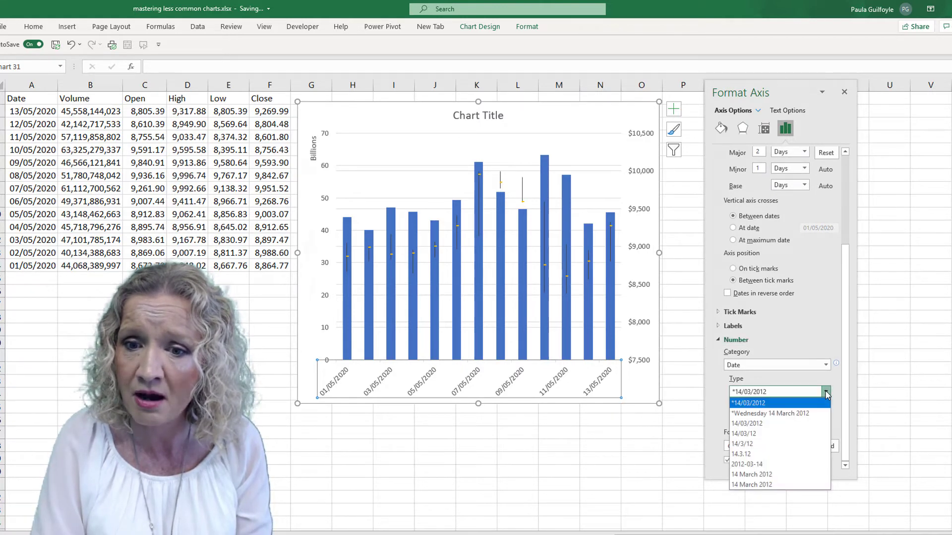
pyautogui.click(763, 444)
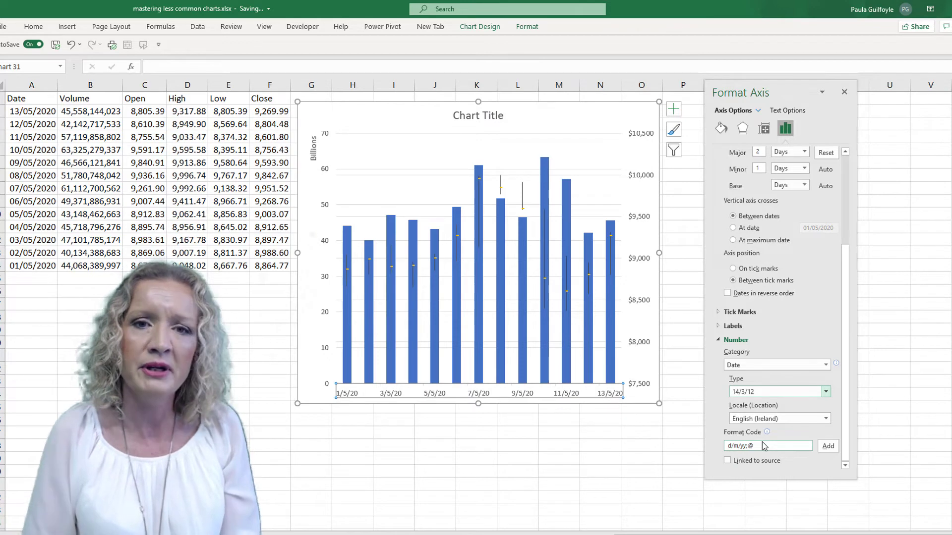
pyautogui.click(628, 109)
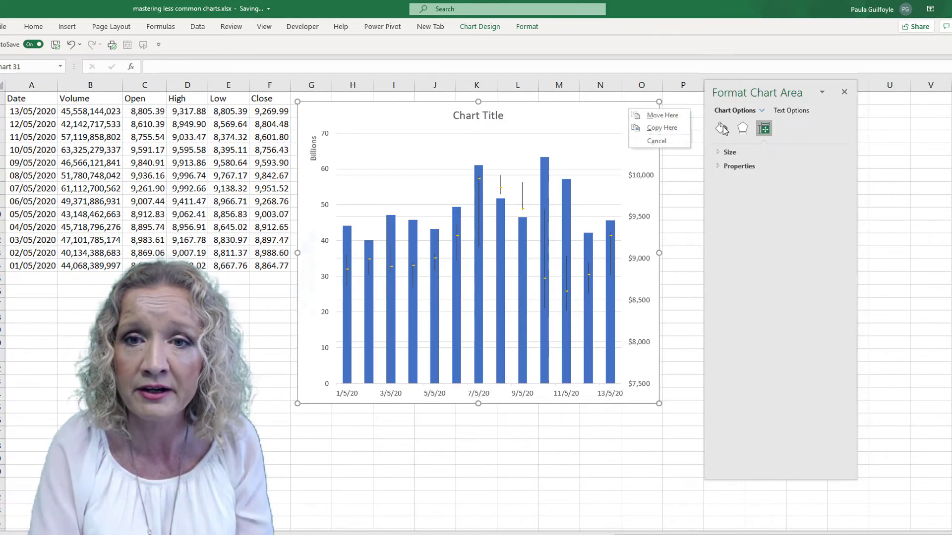
# Step: Give the chart area a solid light grey fill and add axis titles to all axes
pyautogui.click(721, 128)
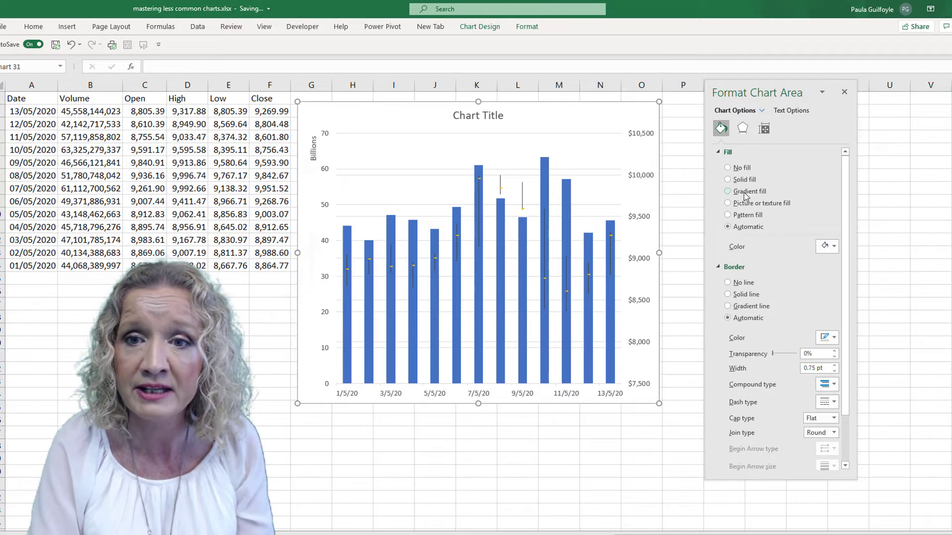
pyautogui.click(742, 180)
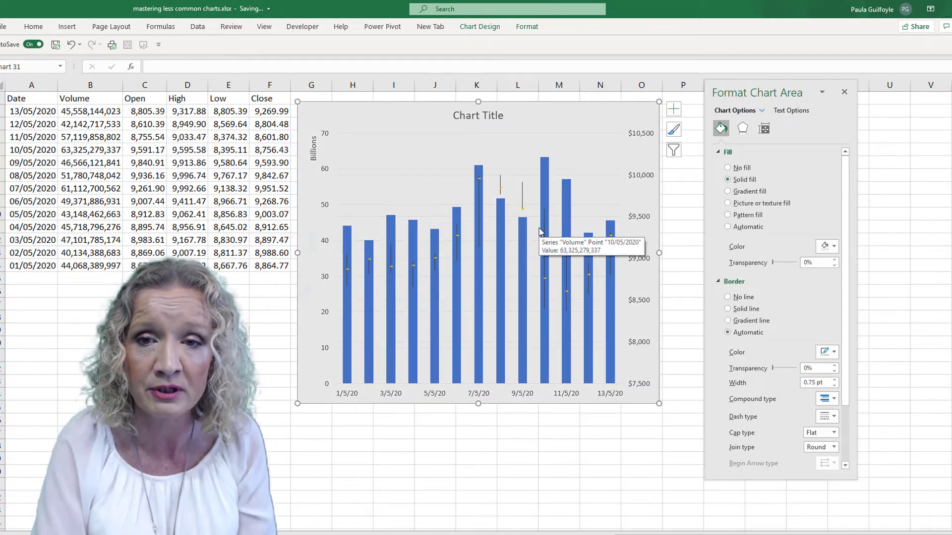
pyautogui.click(674, 113)
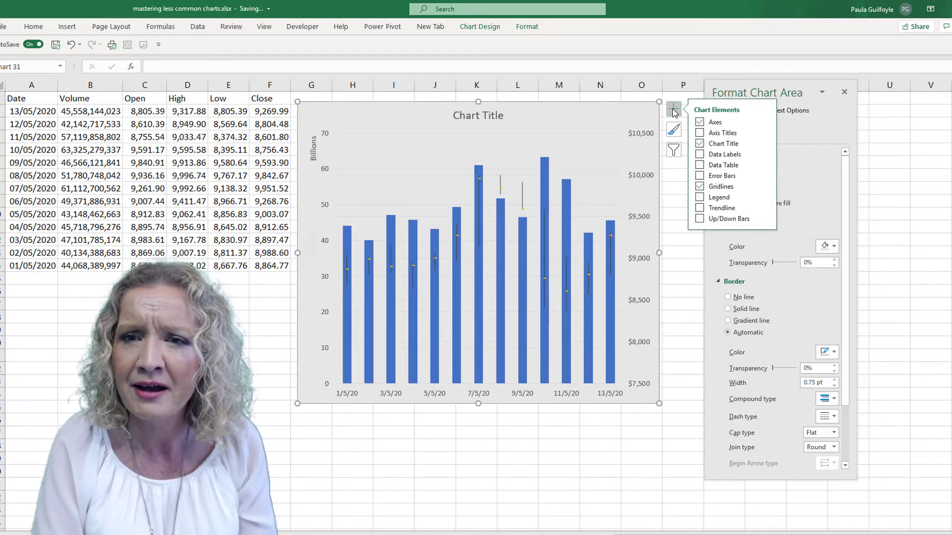
pyautogui.click(700, 133)
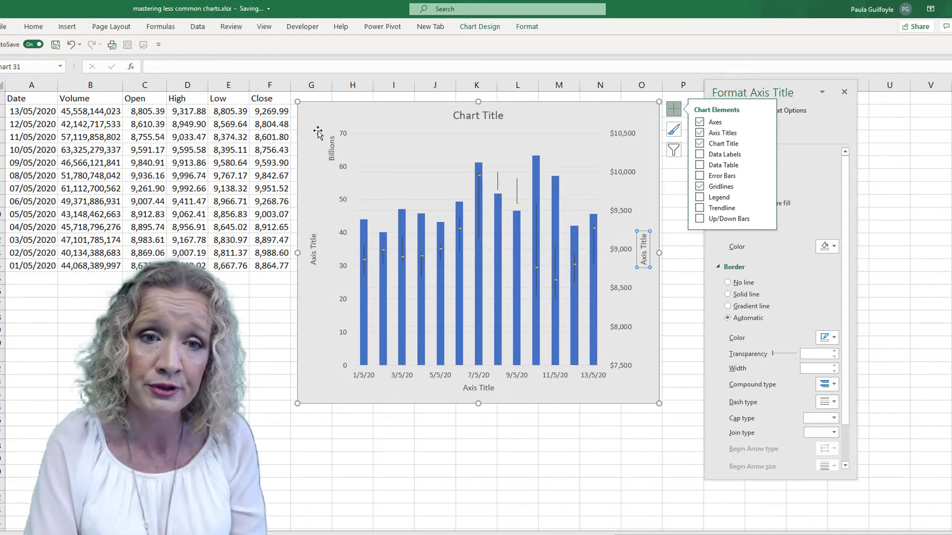
# Step: Link the left axis title to the sheet's Volume heading in B1
pyautogui.click(313, 245)
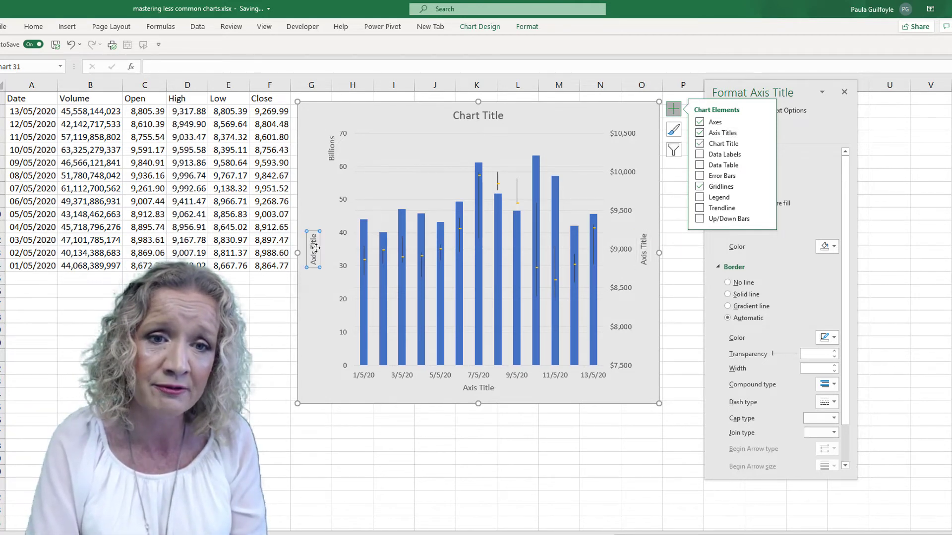
pyautogui.click(168, 67)
pyautogui.write('=')
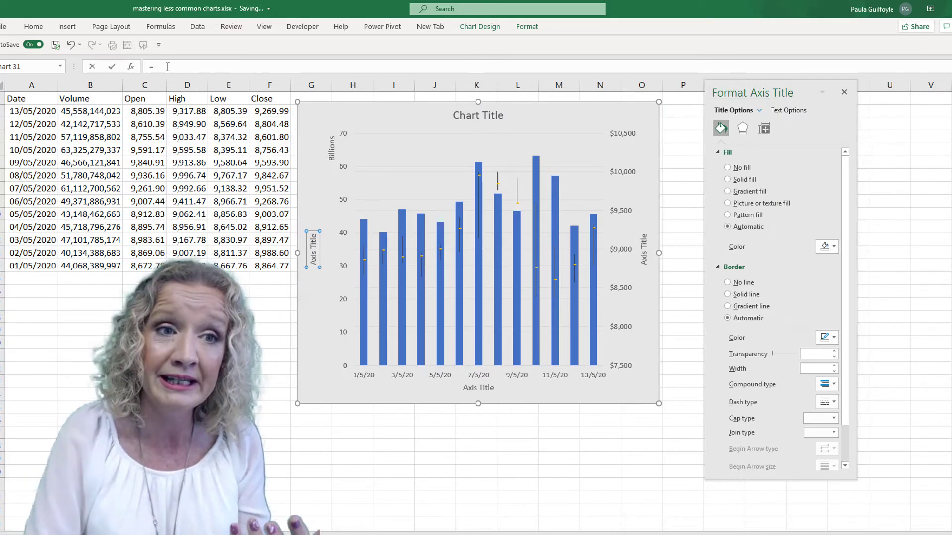
pyautogui.click(103, 100)
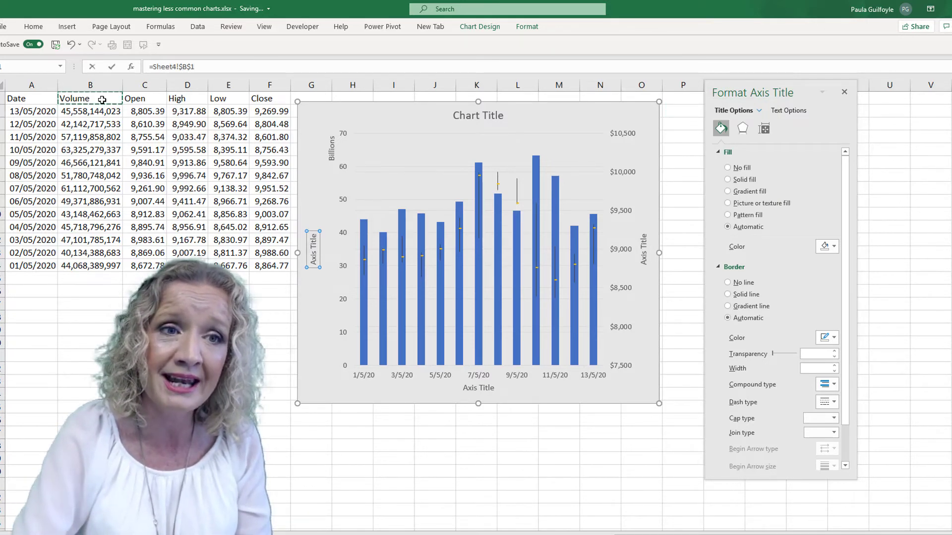
pyautogui.press('Return')
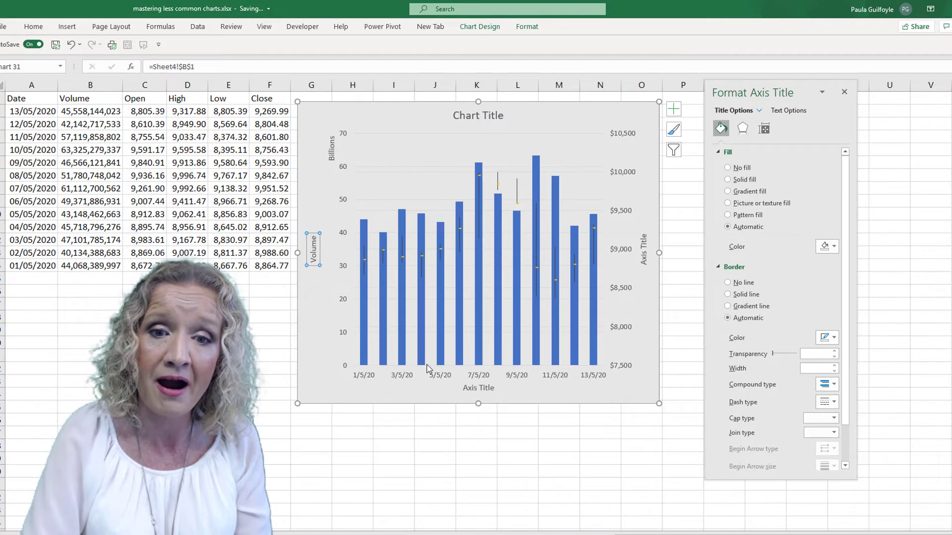
# Step: Clear the date axis title text, then link a title to the Date heading
pyautogui.click(478, 389)
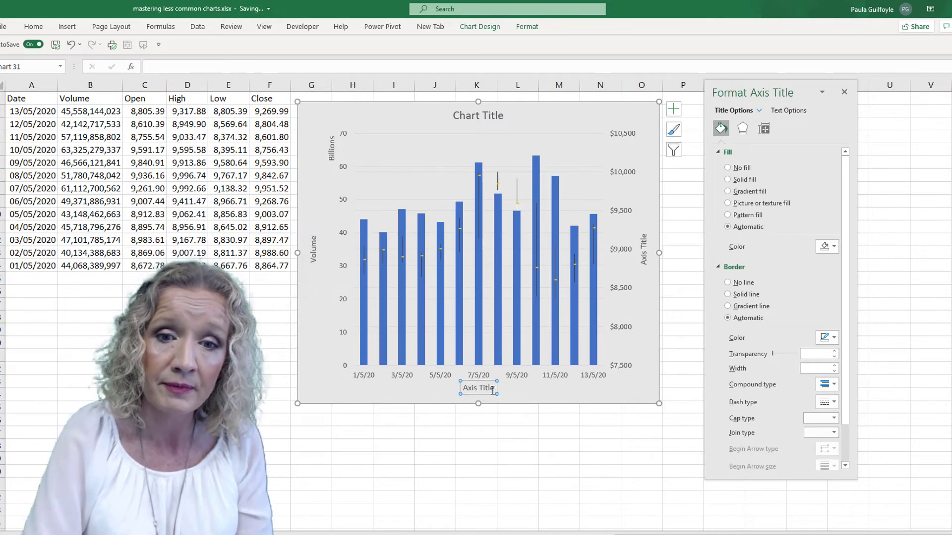
pyautogui.tripleClick(494, 390)
pyautogui.press('Delete')
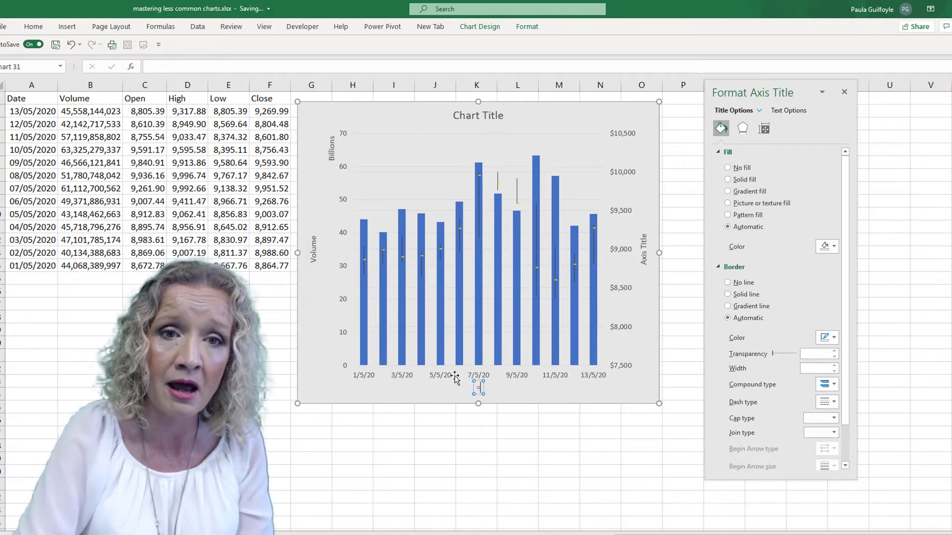
pyautogui.click(166, 66)
pyautogui.write('=')
pyautogui.click(30, 100)
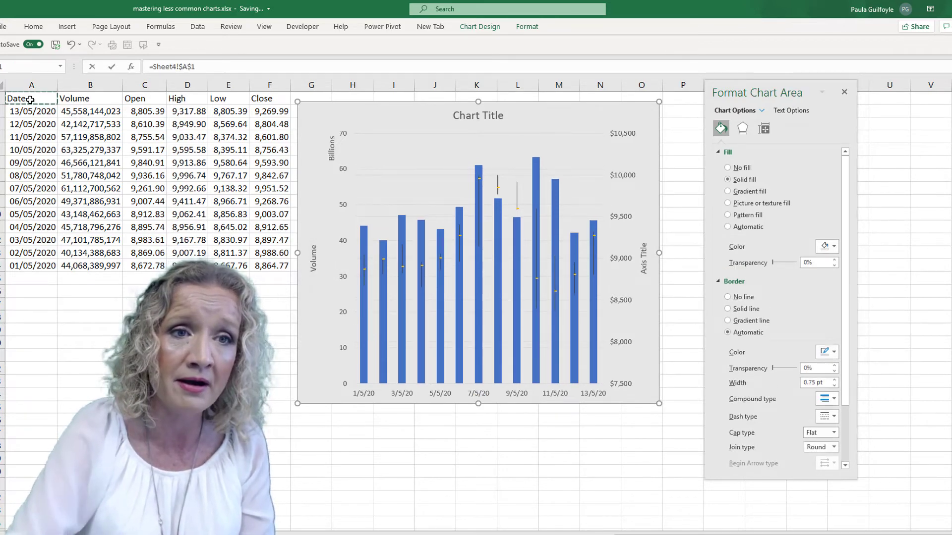
pyautogui.press('Return')
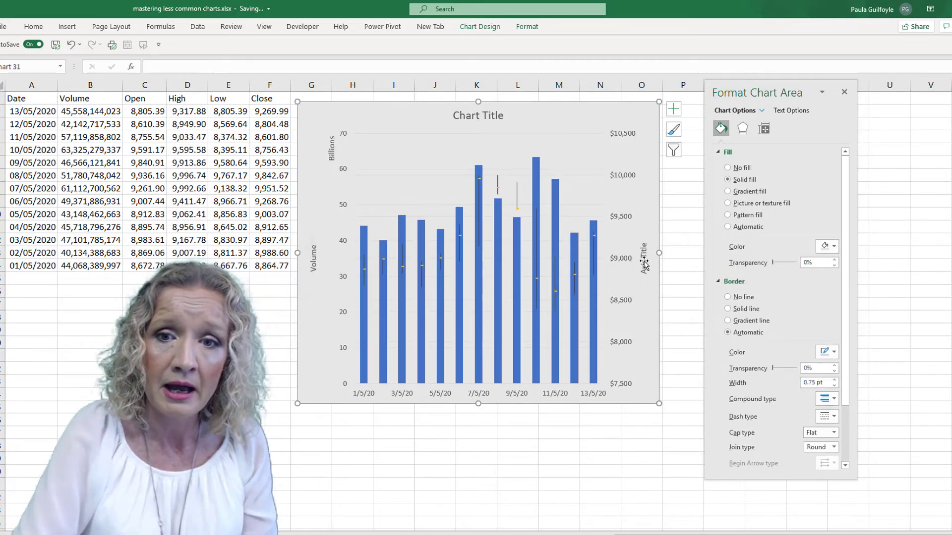
# Step: Delete the right axis title's placeholder text
pyautogui.click(646, 266)
pyautogui.click(643, 250)
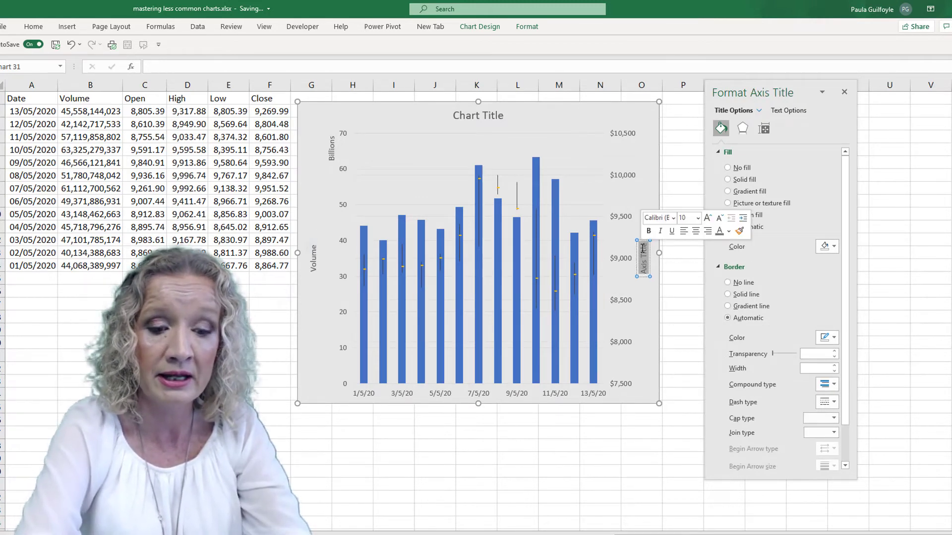
pyautogui.press('Delete')
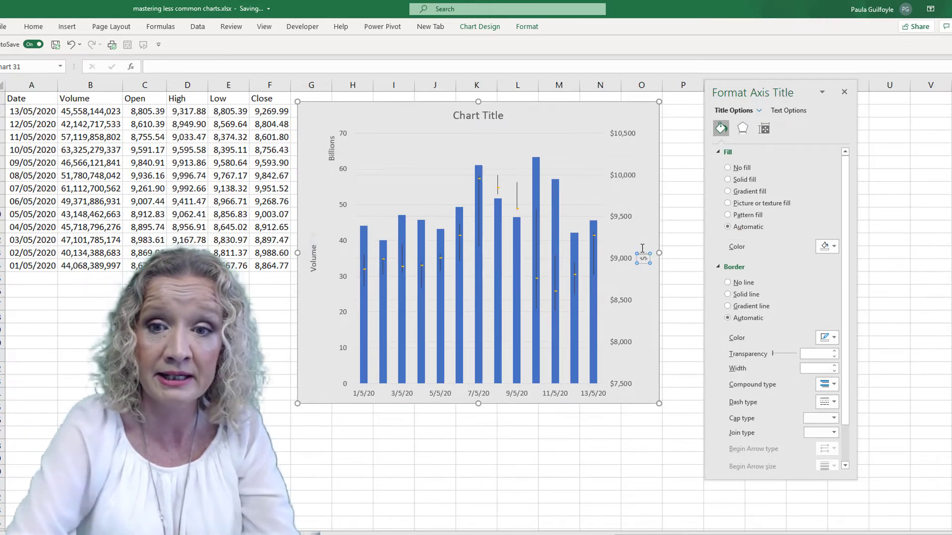
pyautogui.click(683, 229)
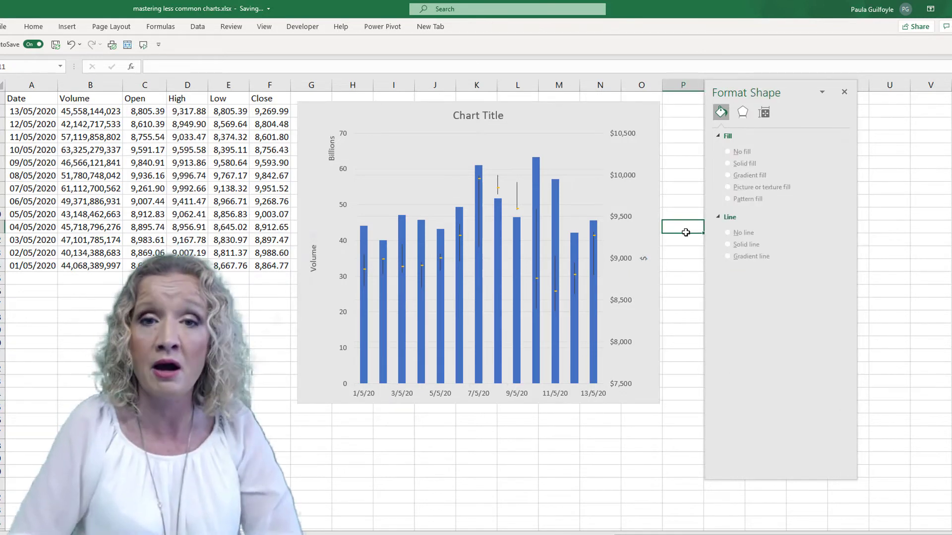
pyautogui.click(479, 115)
pyautogui.tripleClick(466, 116)
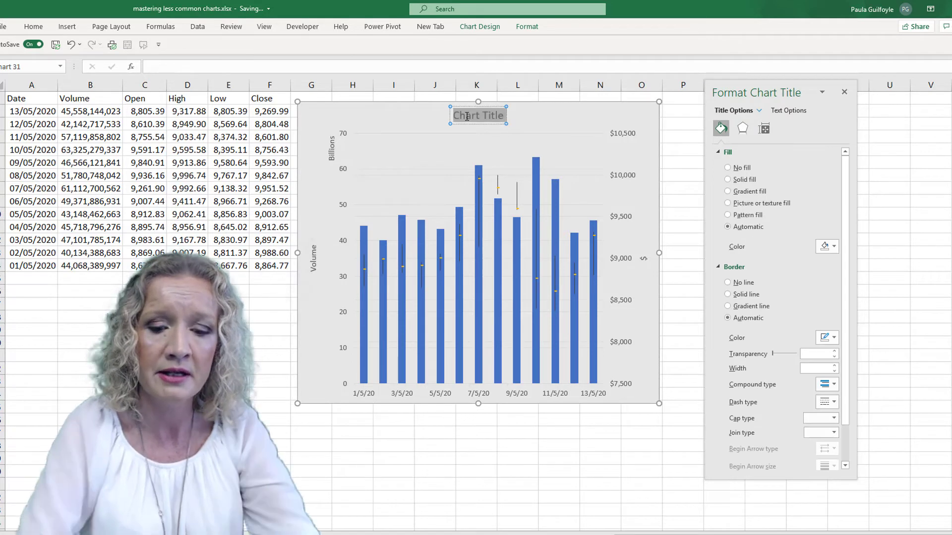
pyautogui.write('Bitcoin')
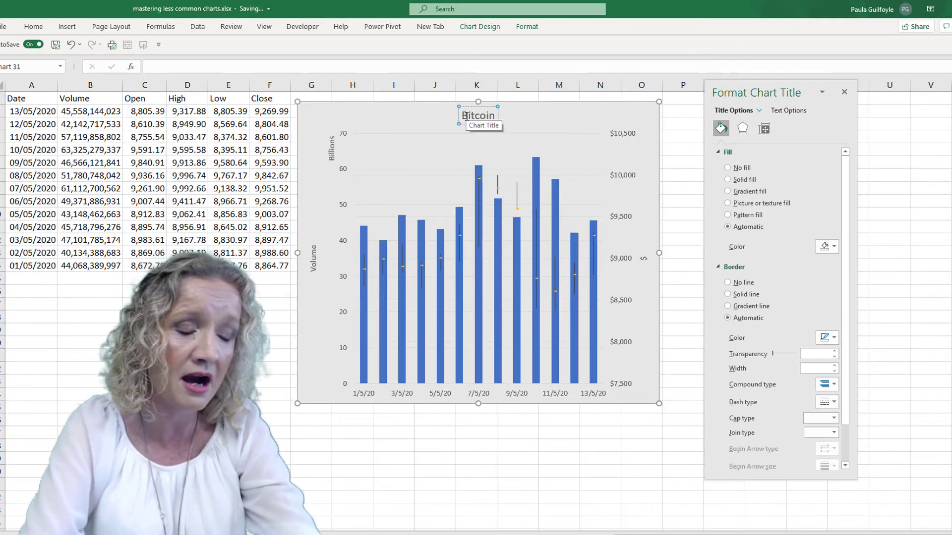
pyautogui.write(' VH')
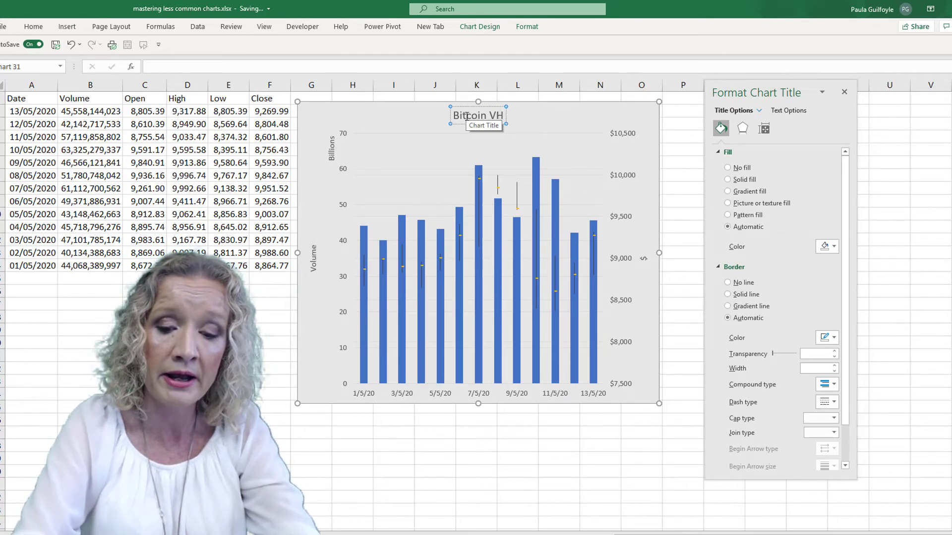
pyautogui.write('LC')
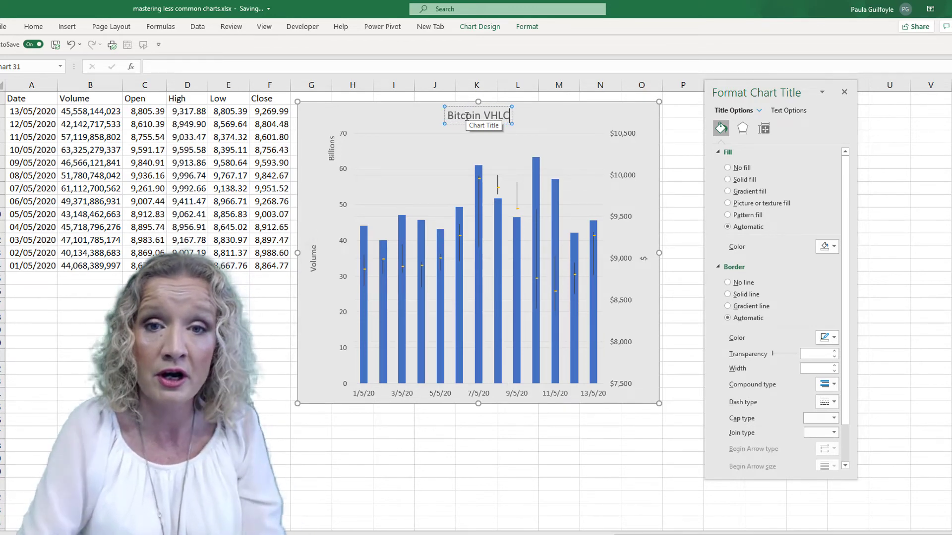
pyautogui.click(422, 446)
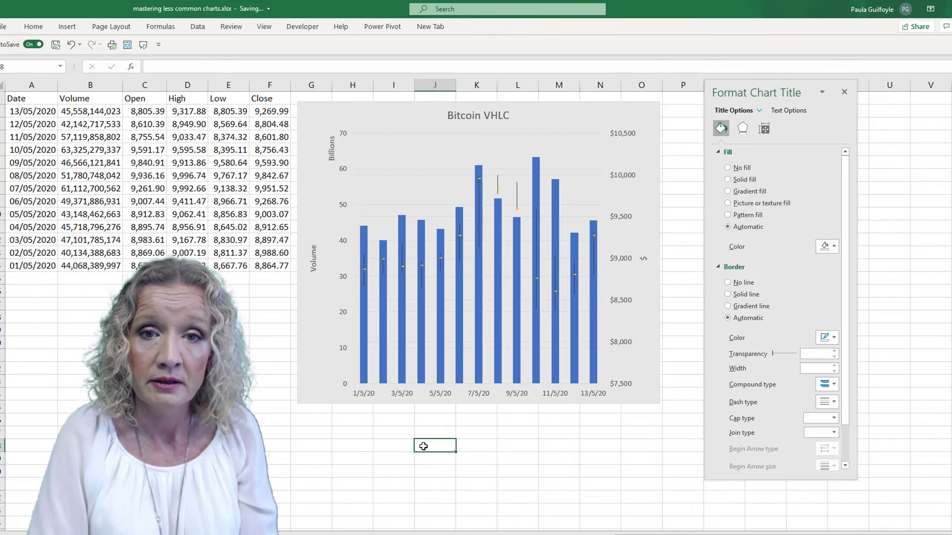
pyautogui.moveTo(599, 338)
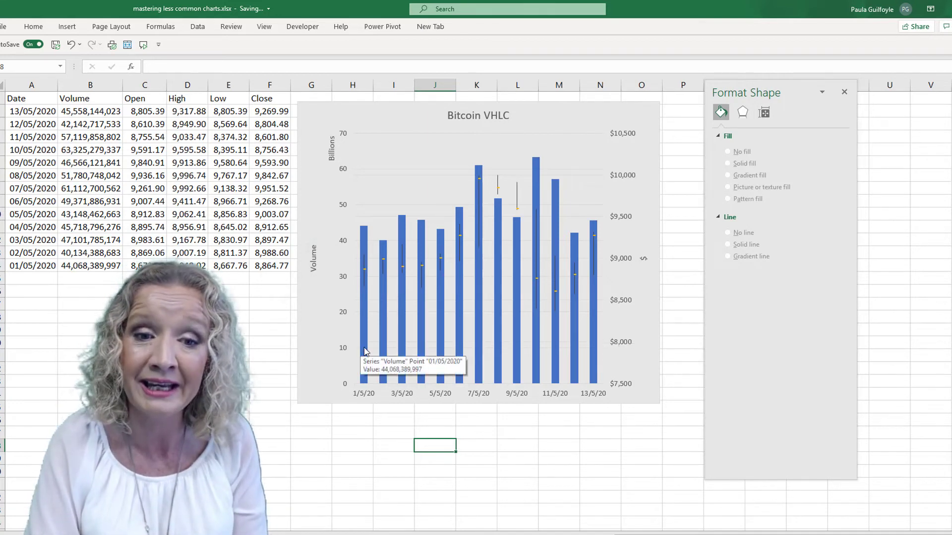
# Step: Widen the Volume bars to 71% gap width and fill them solid dark blue at 61% transparency
pyautogui.click(363, 381)
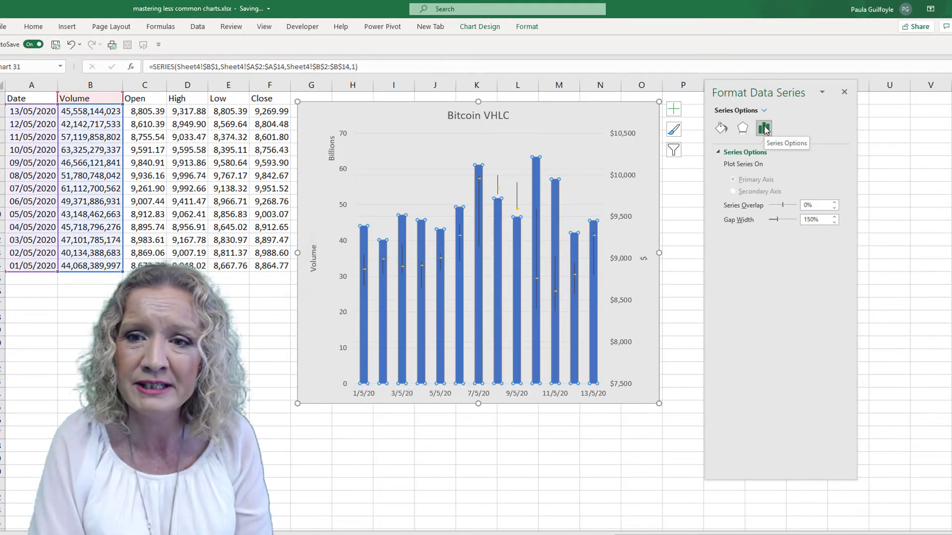
pyautogui.moveTo(777, 220)
pyautogui.mouseDown()
pyautogui.moveTo(786, 220)
pyautogui.moveTo(773, 220)
pyautogui.mouseUp()
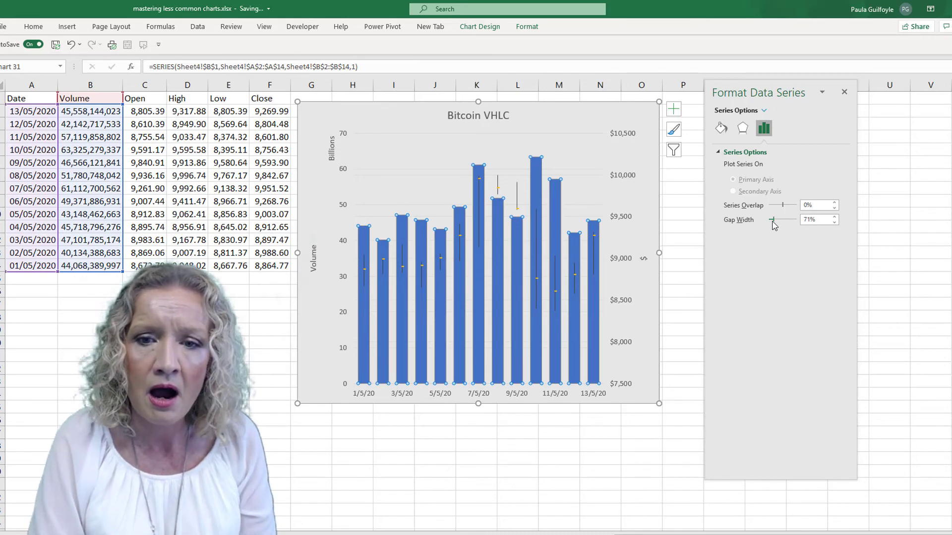
pyautogui.click(722, 129)
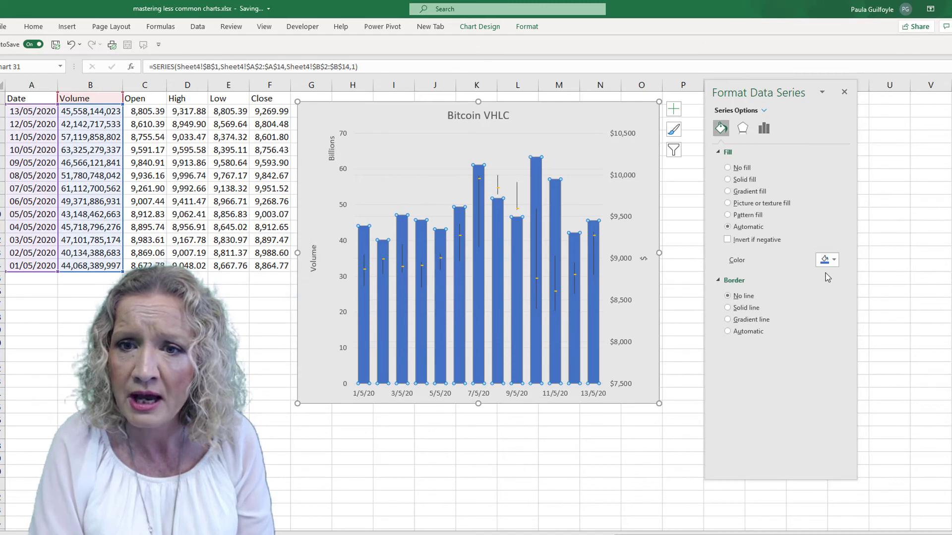
pyautogui.click(743, 179)
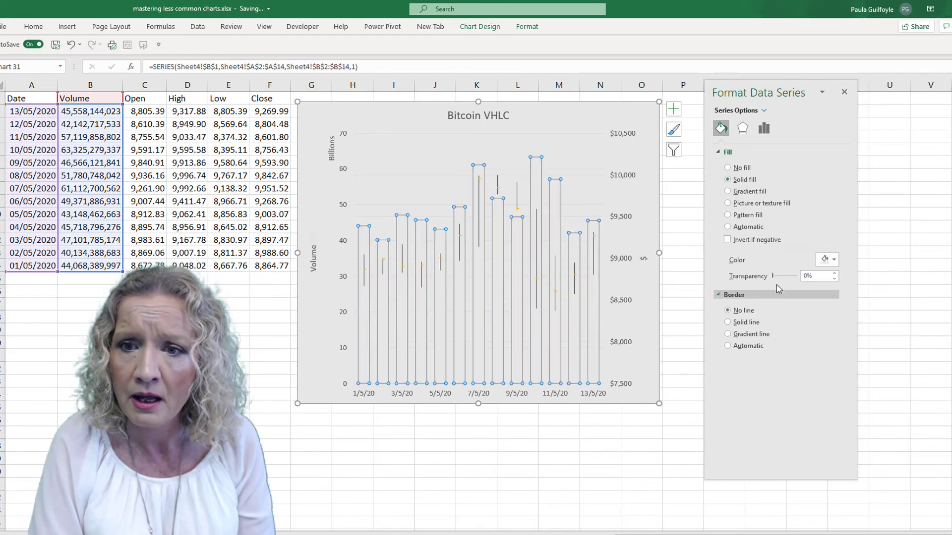
pyautogui.click(834, 260)
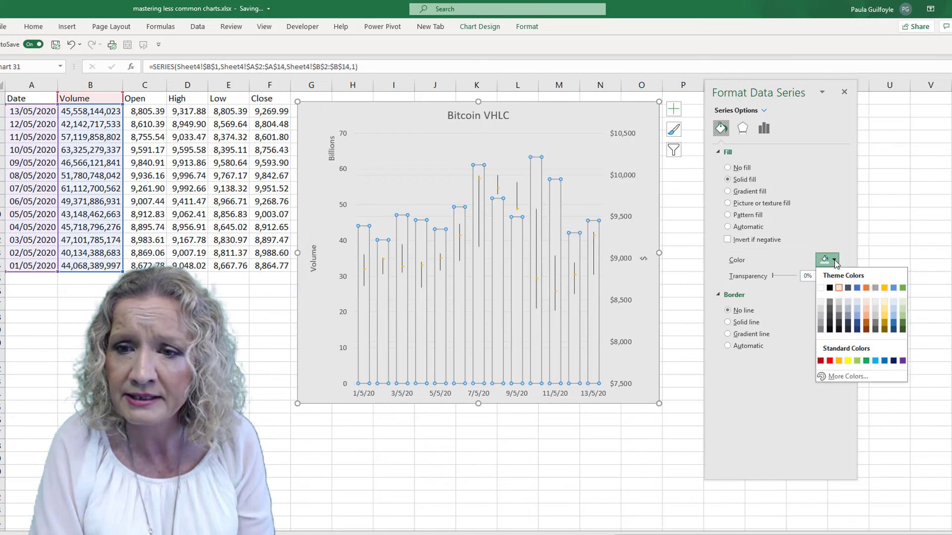
pyautogui.click(857, 319)
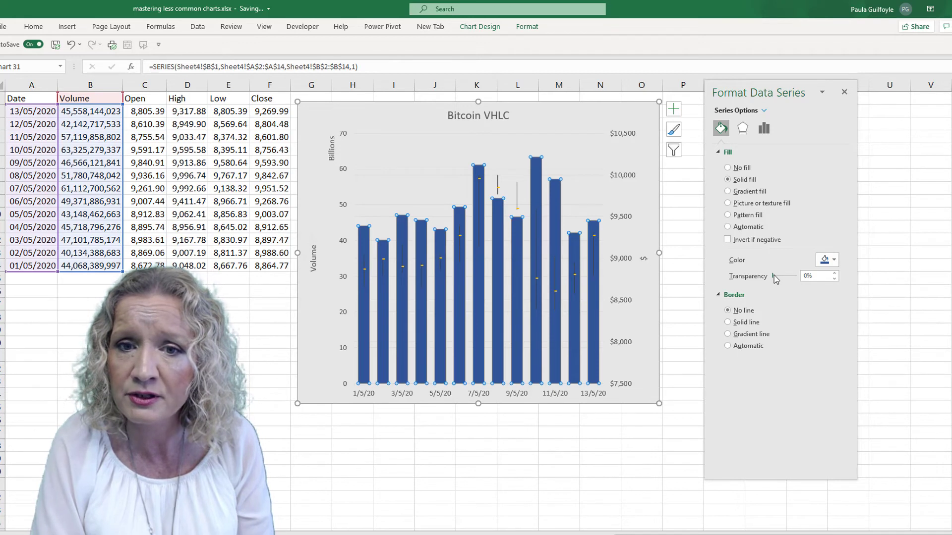
pyautogui.moveTo(776, 279); pyautogui.dragTo(790, 279)
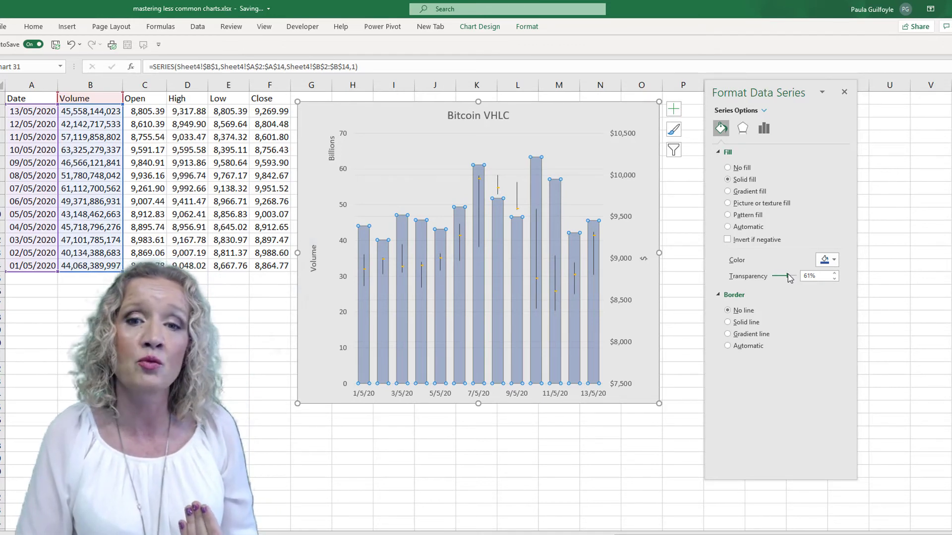
# Step: Make the high-low lines solid black at 1 pt width
pyautogui.click(364, 280)
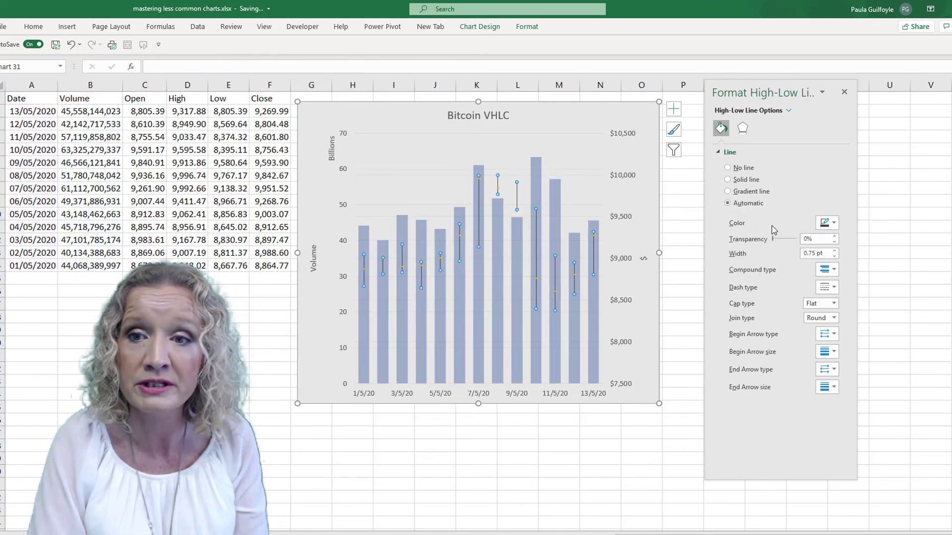
pyautogui.click(833, 223)
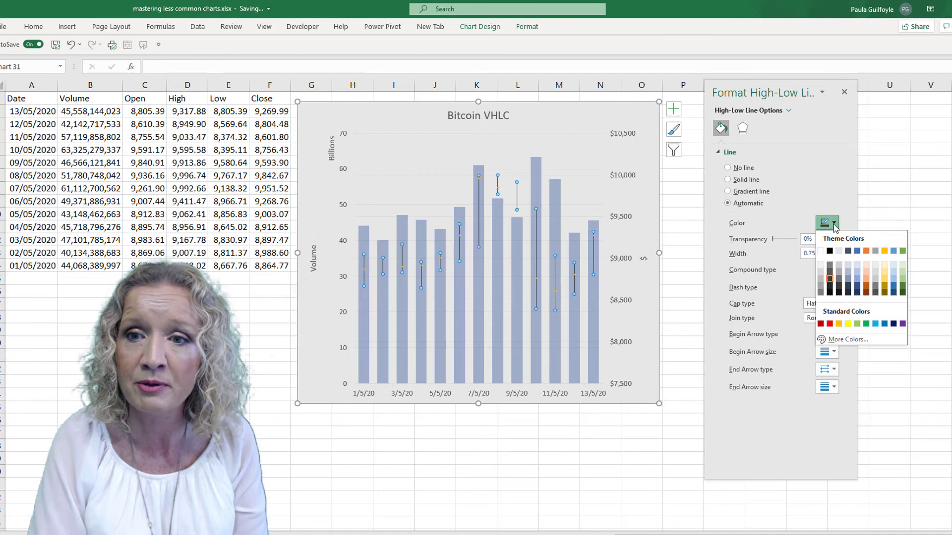
pyautogui.click(829, 252)
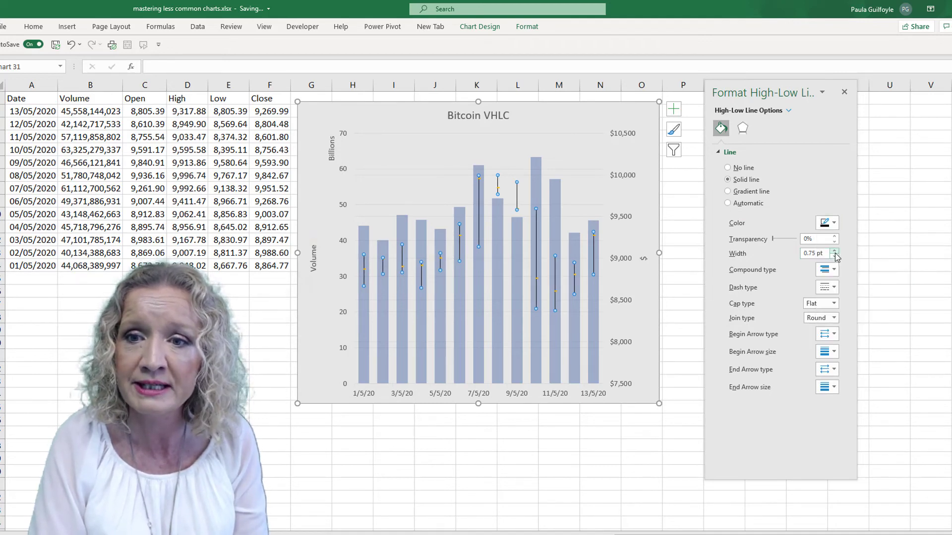
pyautogui.click(835, 252)
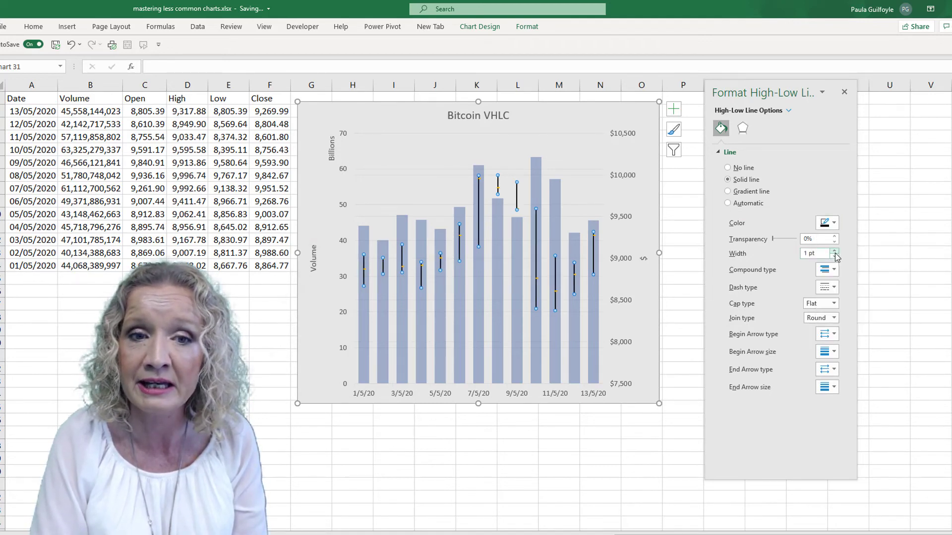
pyautogui.click(365, 271)
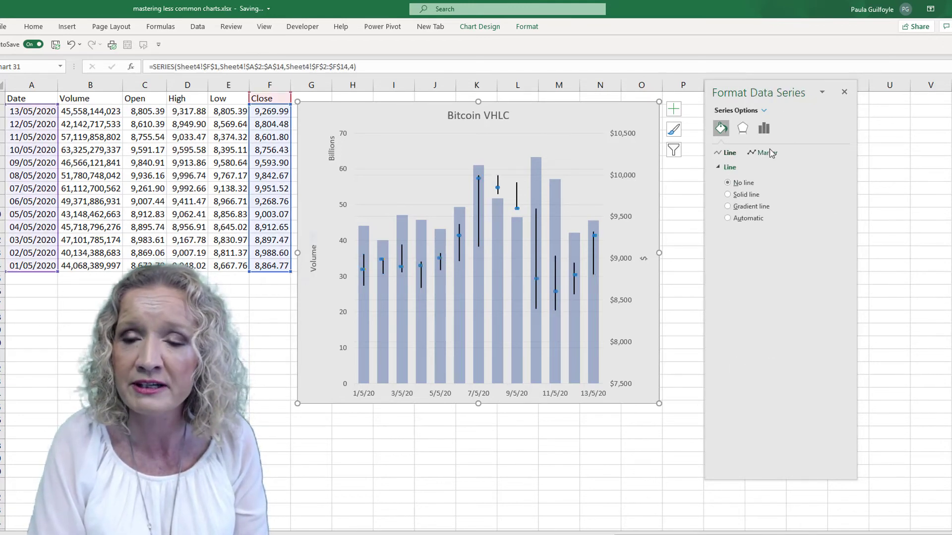
# Step: Turn the Close markers into size 5 stars with a solid dark blue fill
pyautogui.click(768, 151)
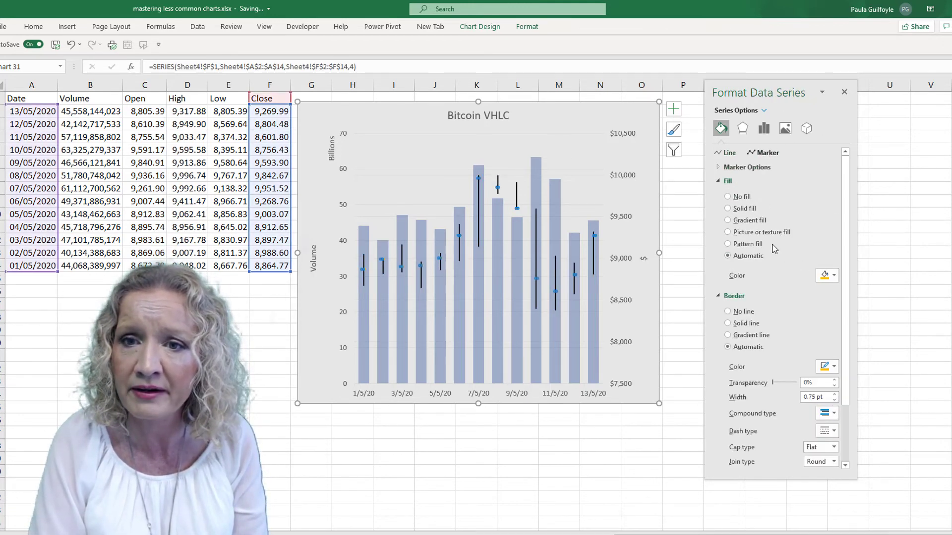
pyautogui.click(747, 168)
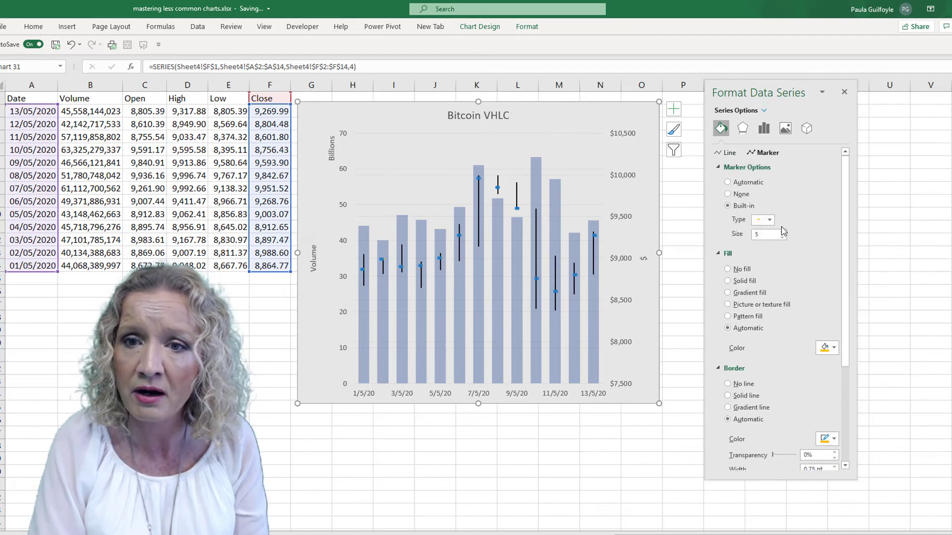
pyautogui.click(769, 221)
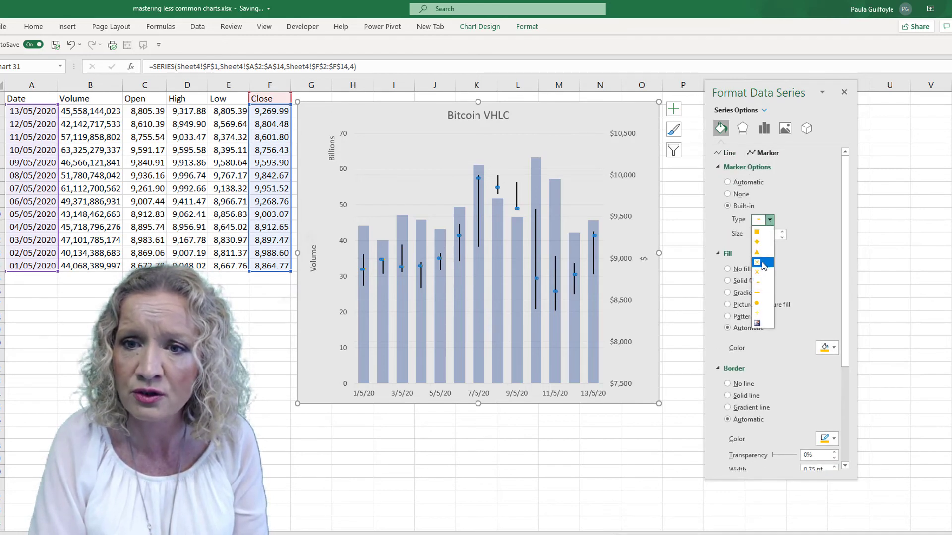
pyautogui.click(761, 241)
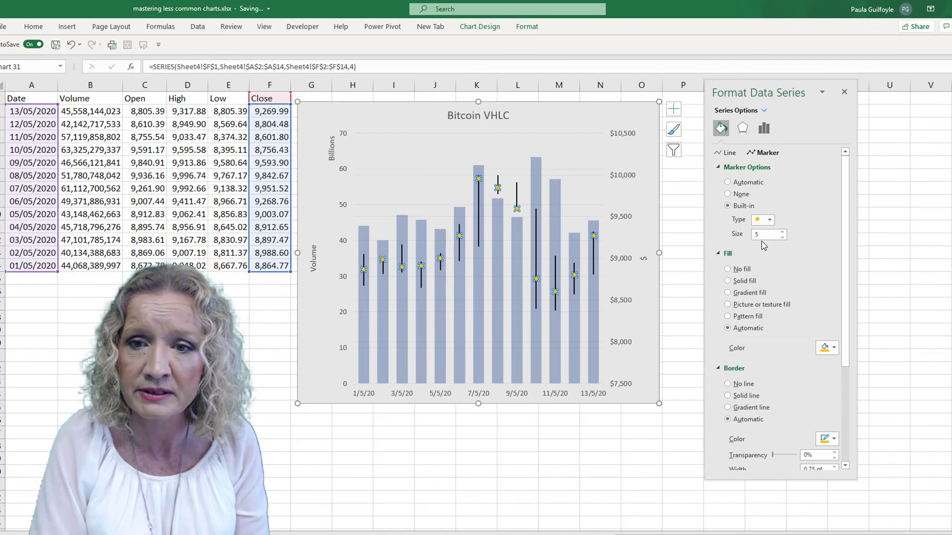
pyautogui.click(826, 347)
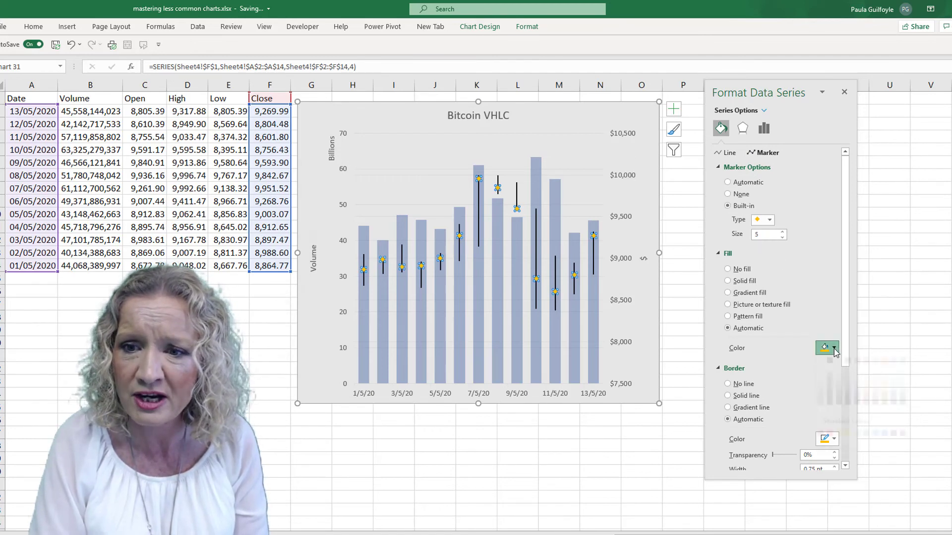
pyautogui.click(857, 417)
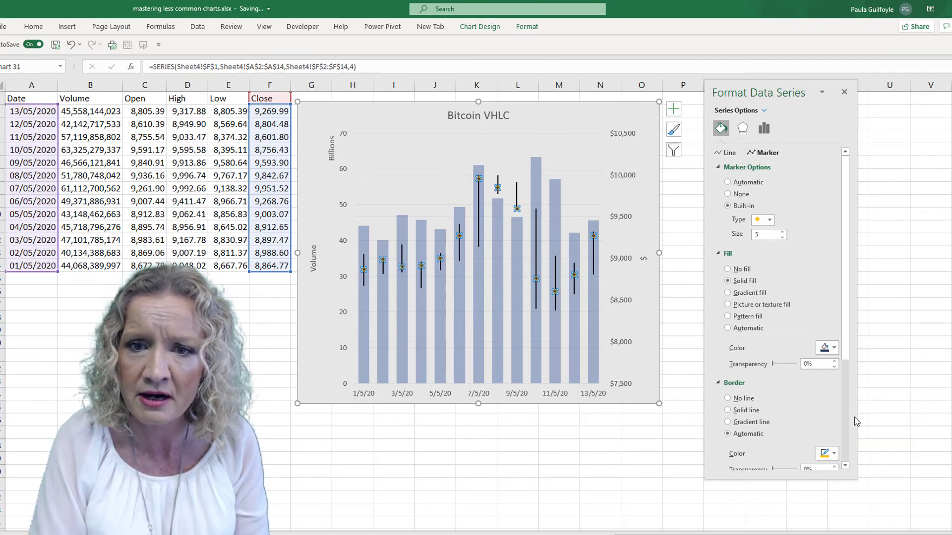
pyautogui.click(688, 204)
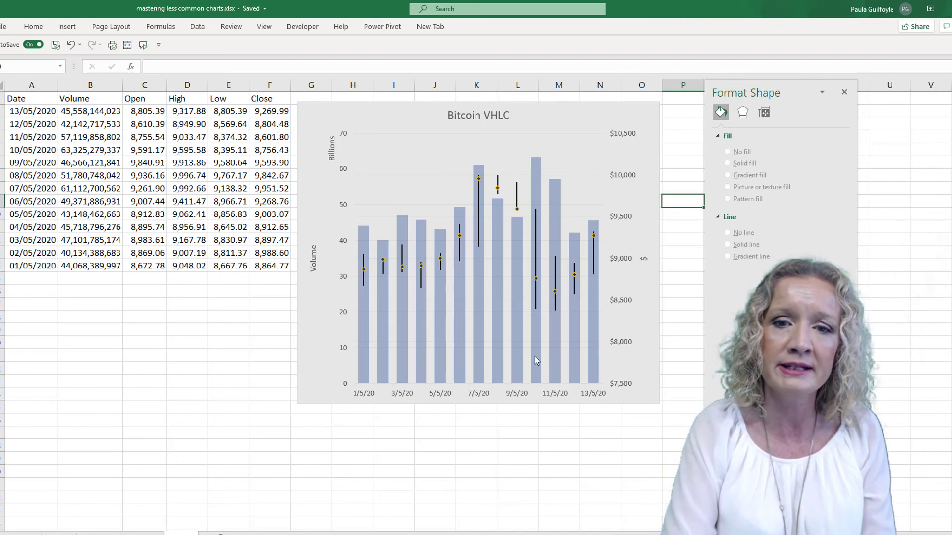
# Step: Move the OHLC candlestick chart next to the Bitcoin VHLC chart
pyautogui.hscroll(1, 587, 434)
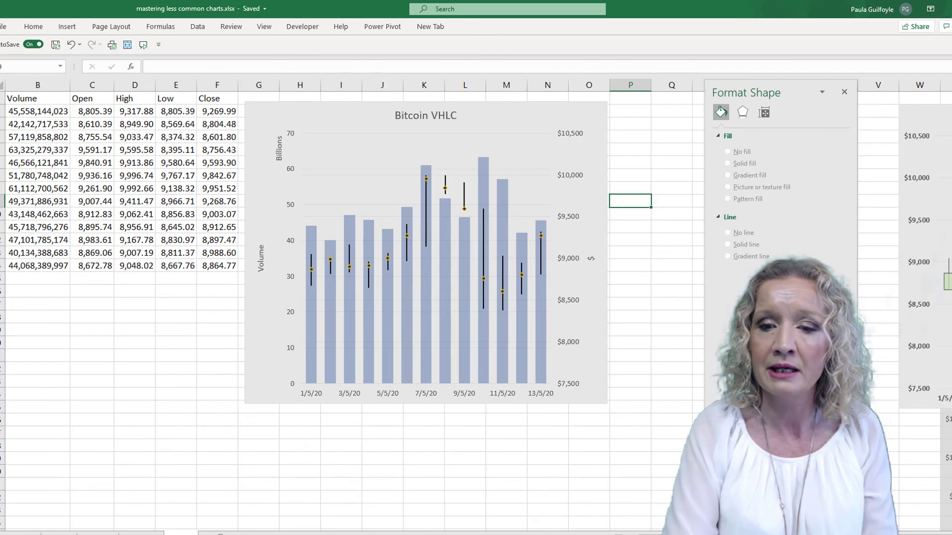
pyautogui.moveTo(942, 119); pyautogui.dragTo(115, 232)
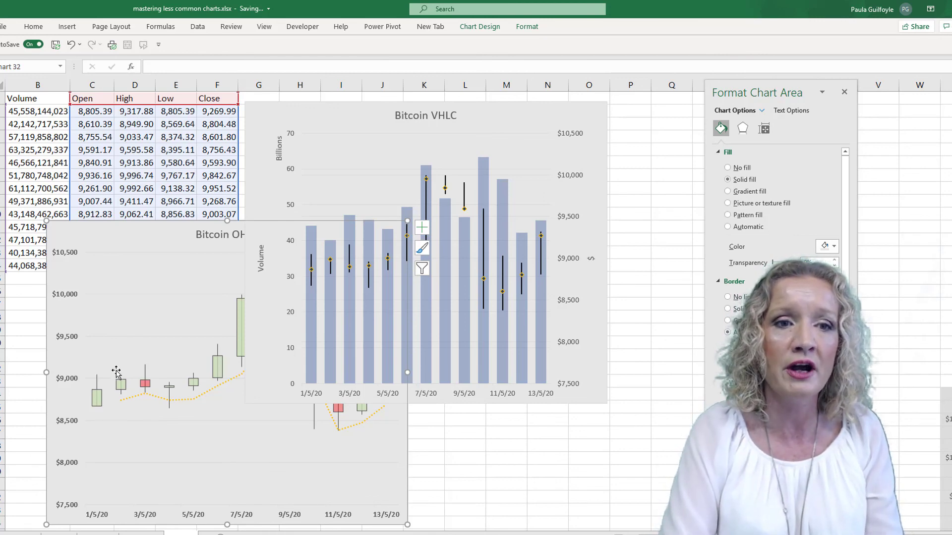
pyautogui.moveTo(123, 228); pyautogui.dragTo(873, 161)
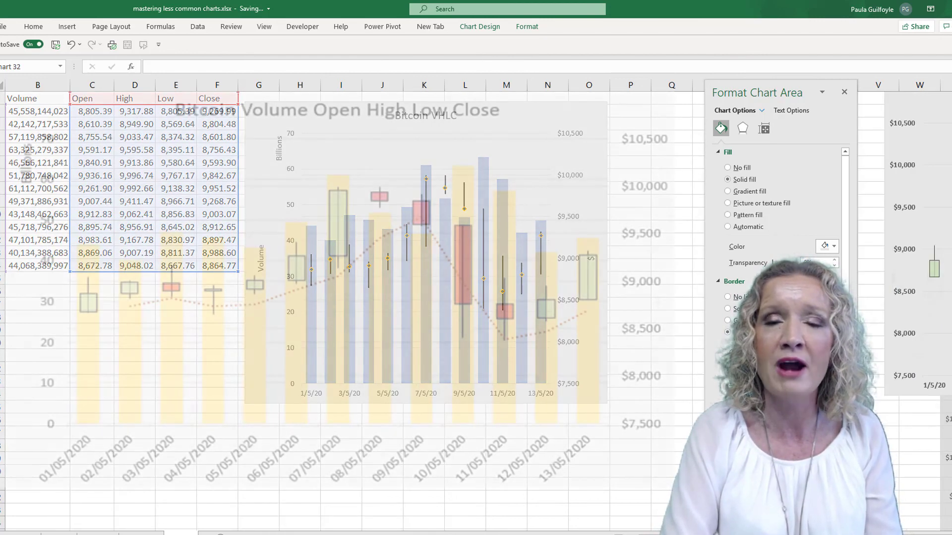